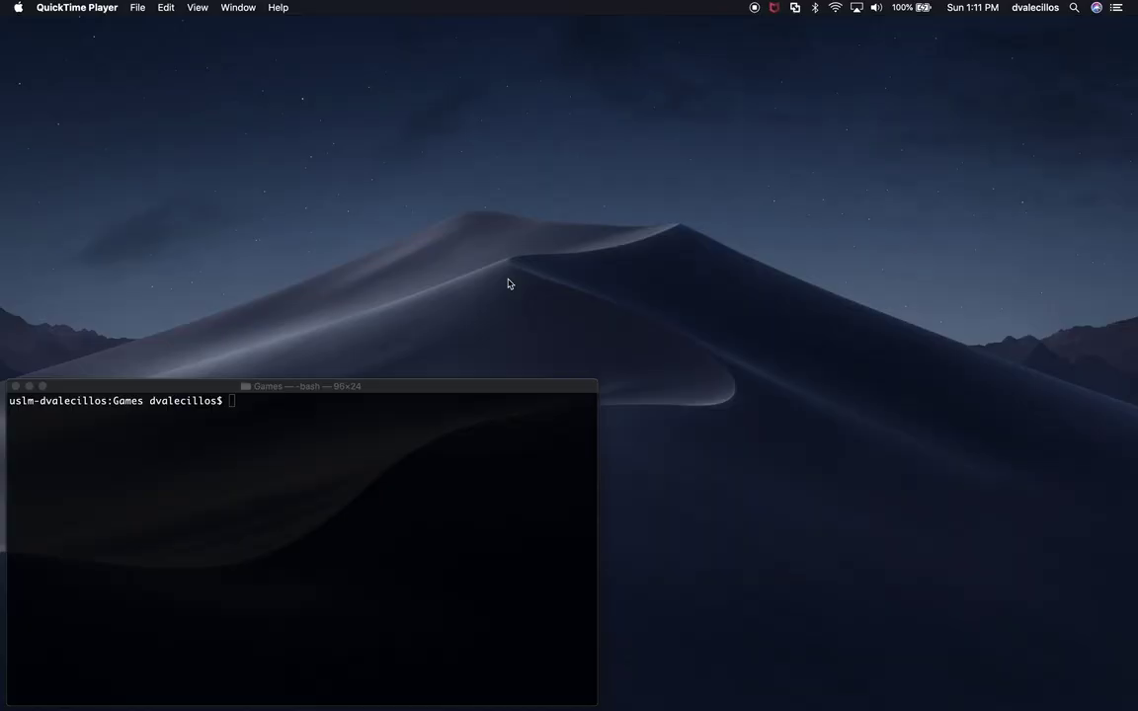
Step: Find and launch the Unity editor
{"action": "key", "text": "super+space"}
{"action": "type", "text": "unity"}
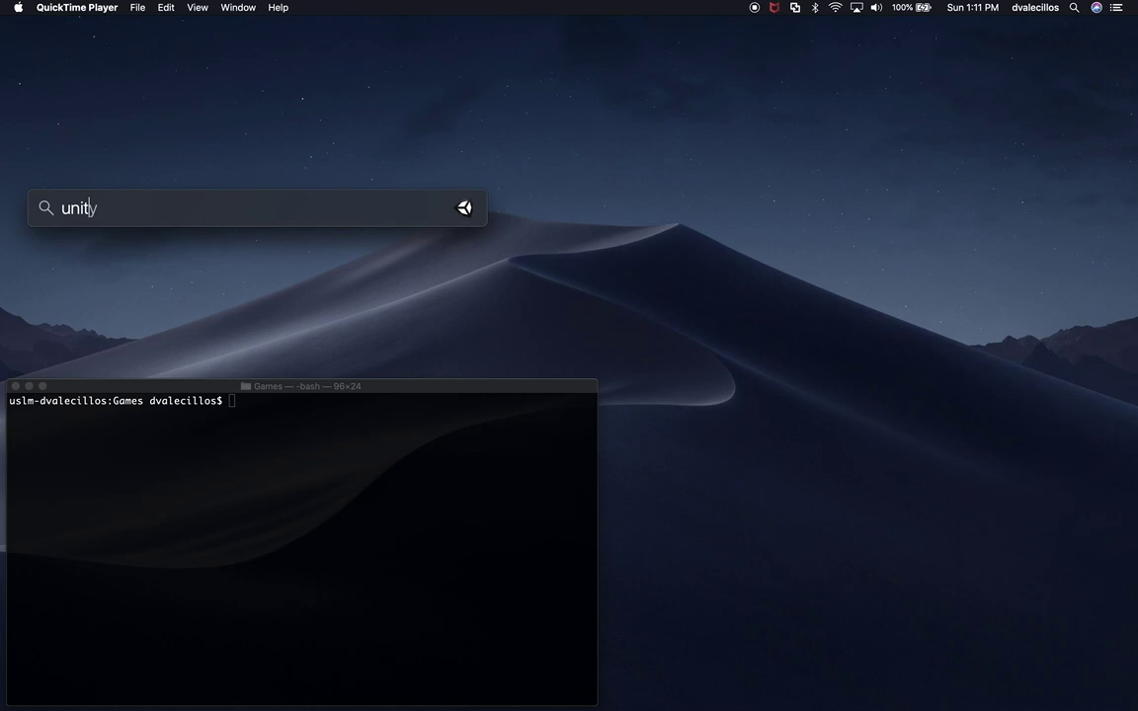
{"action": "key", "text": "Down"}
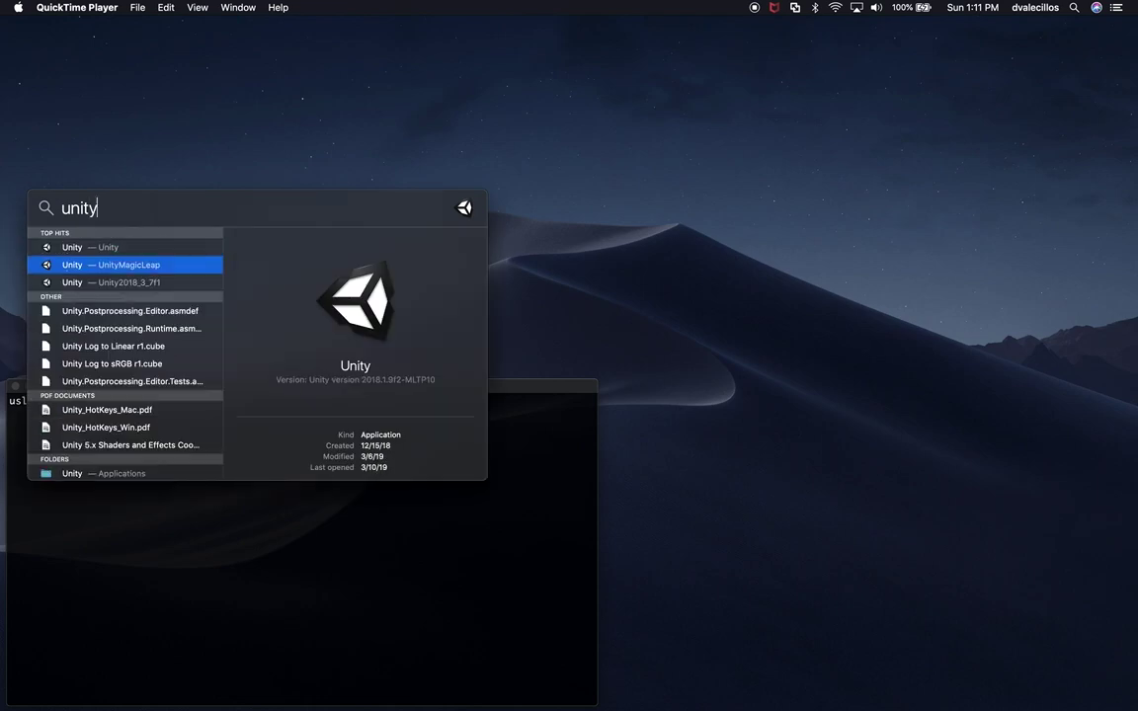
{"action": "key", "text": "Return"}
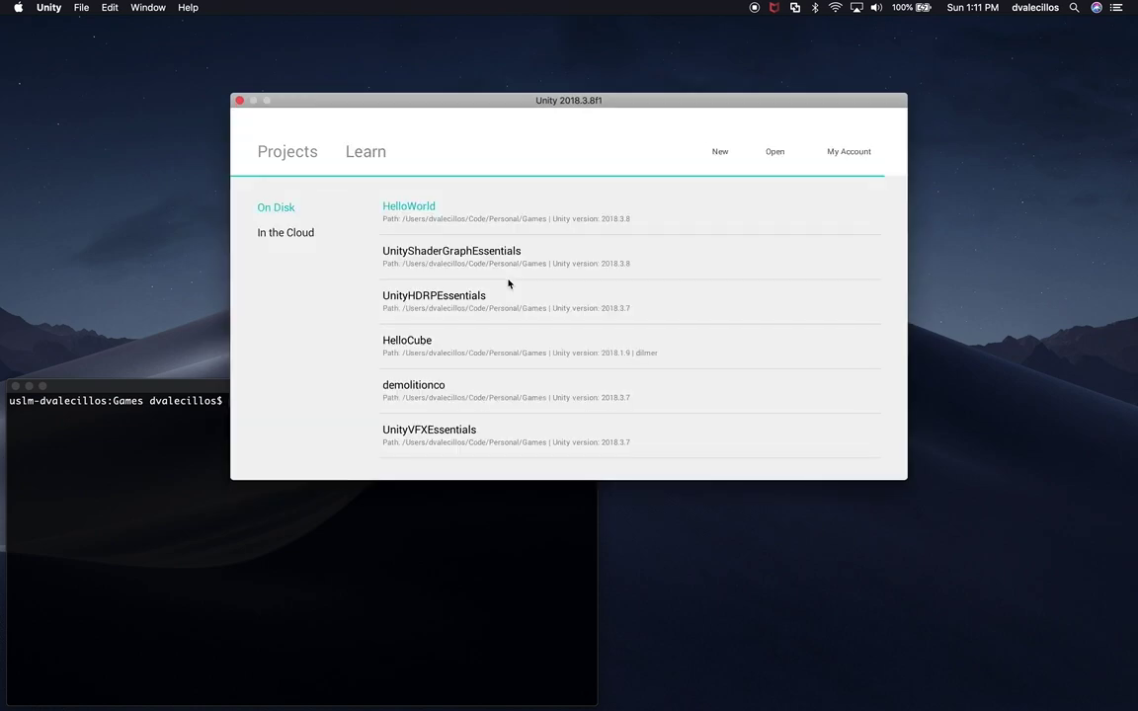
Step: Create a new project named UnityEditorFundamentals with the 3D template in the Personal/Games folder
{"action": "left_click", "coordinate": [717, 152]}
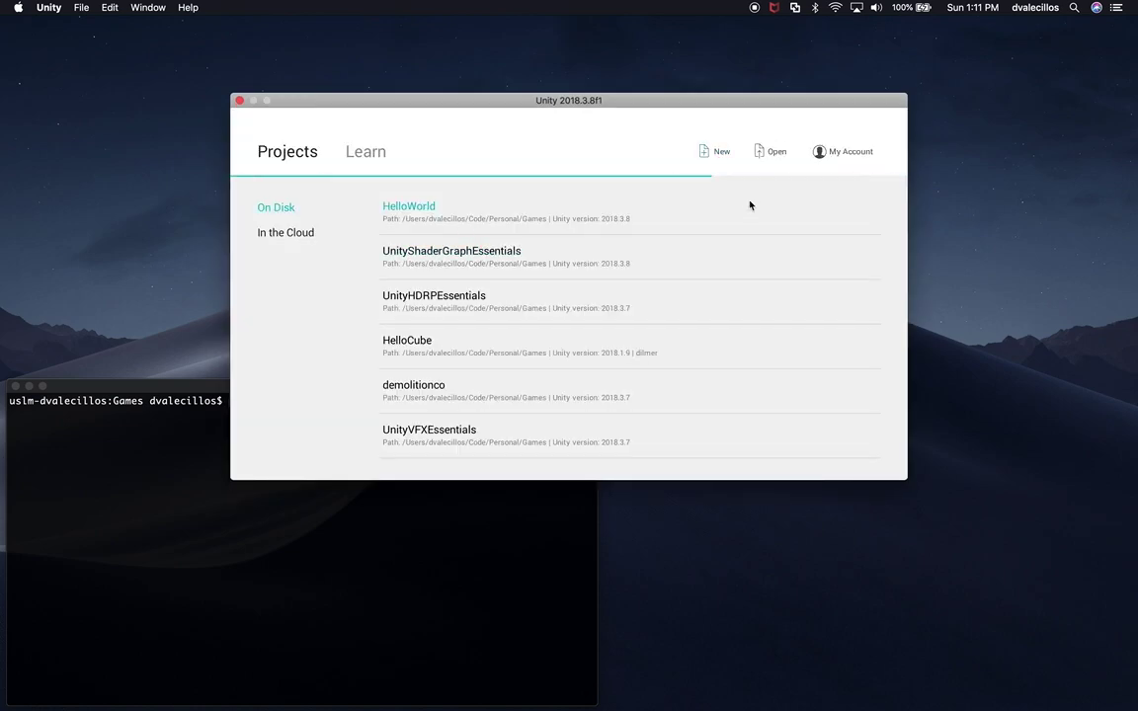
{"action": "left_click", "coordinate": [520, 250]}
{"action": "type", "text": "UnityEditorFundamentals"}
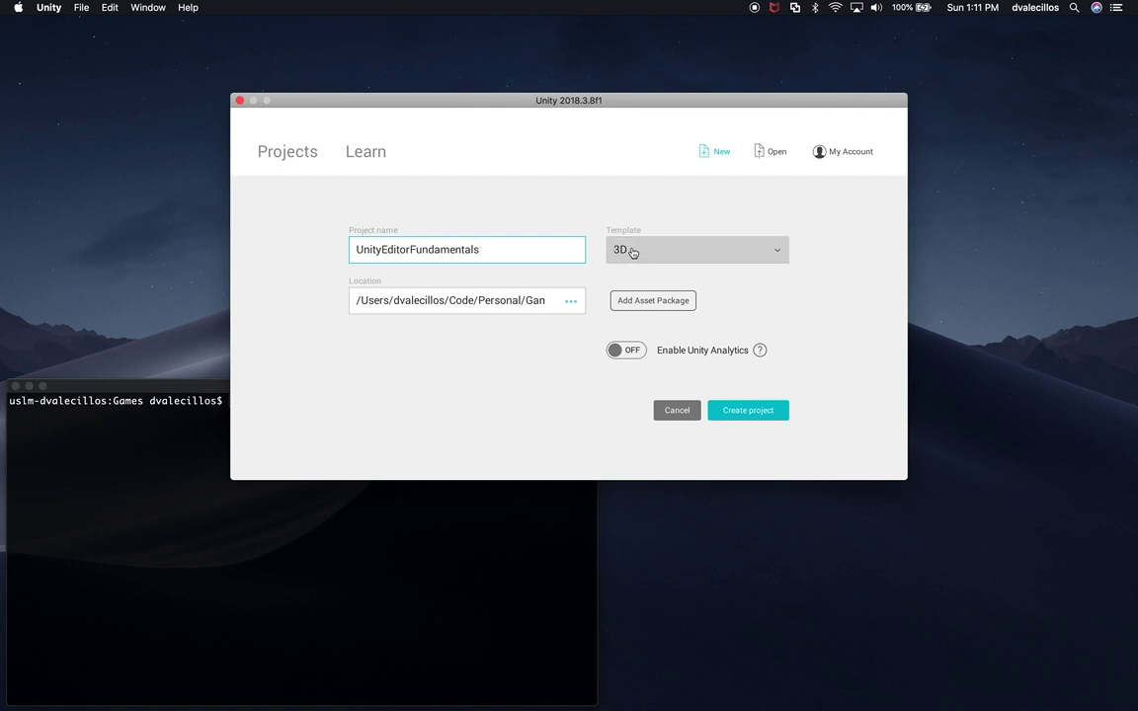
{"action": "left_click_drag", "start_coordinate": [475, 300], "coordinate": [531, 300]}
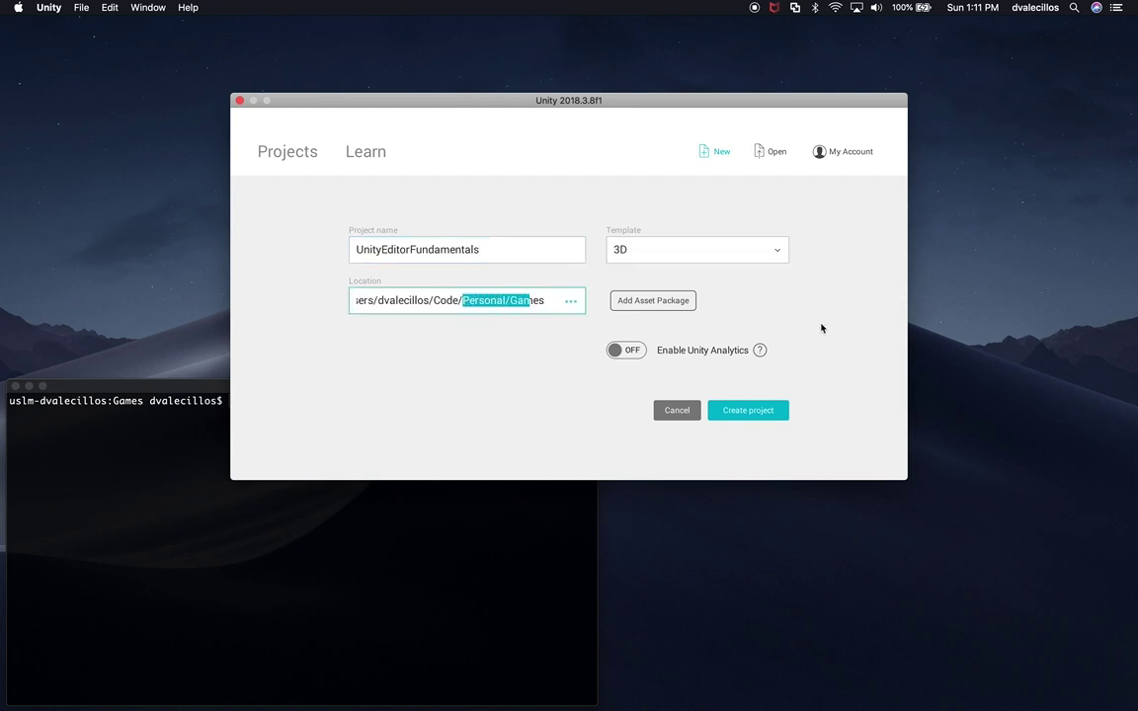
{"action": "left_click", "coordinate": [753, 413]}
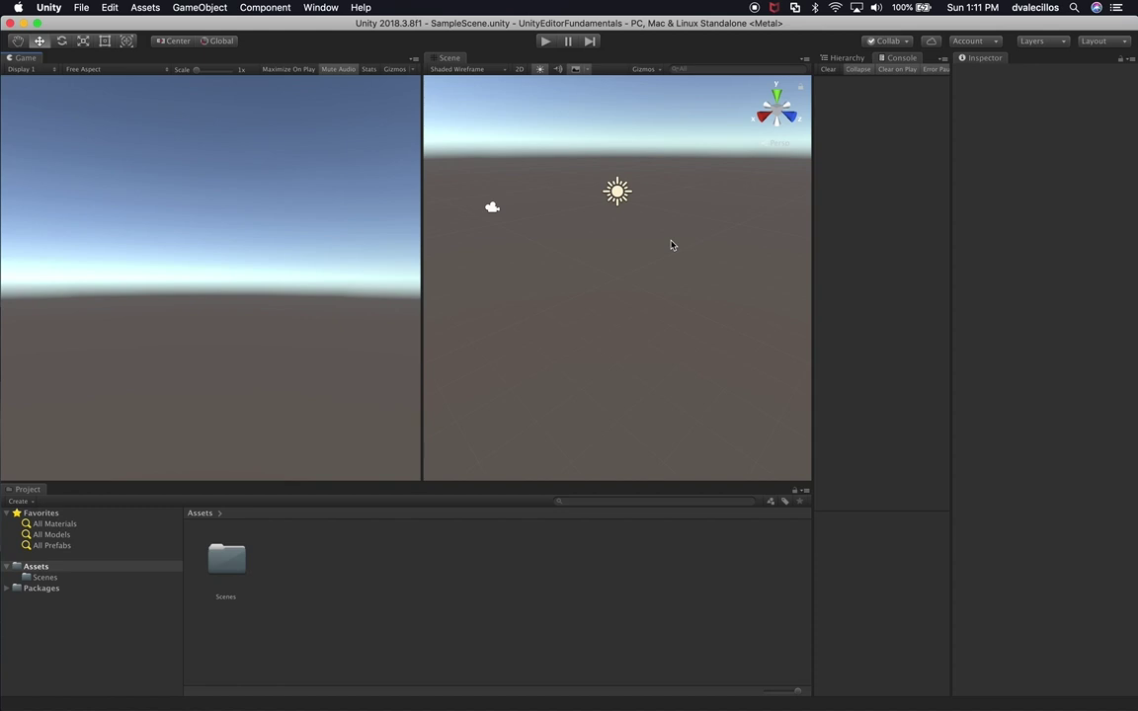
Step: Show the scene hierarchy and examine the Main Camera's properties
{"action": "left_click", "coordinate": [842, 59]}
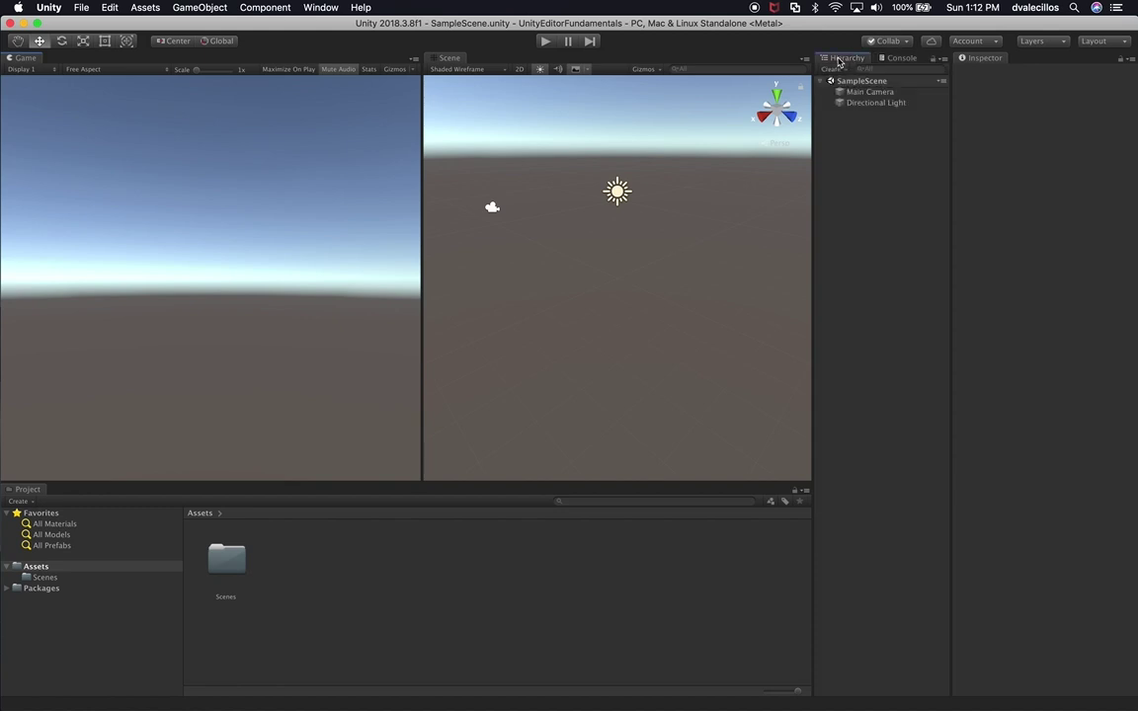
{"action": "left_click", "coordinate": [857, 92]}
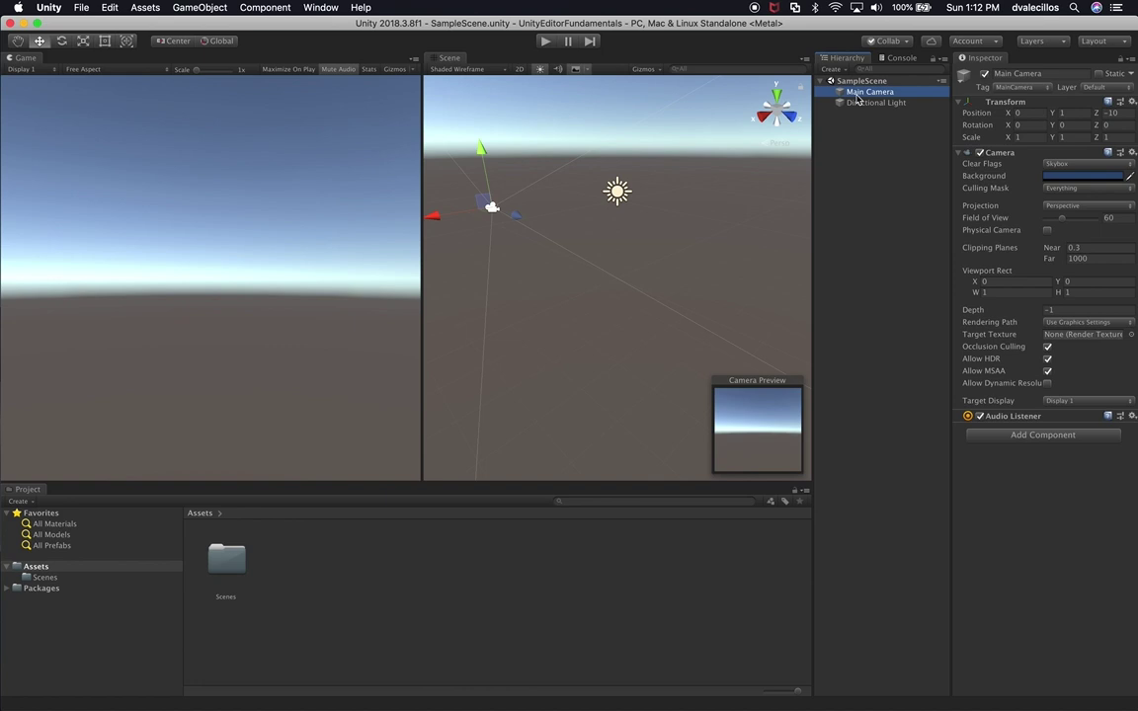
{"action": "left_click", "coordinate": [867, 115]}
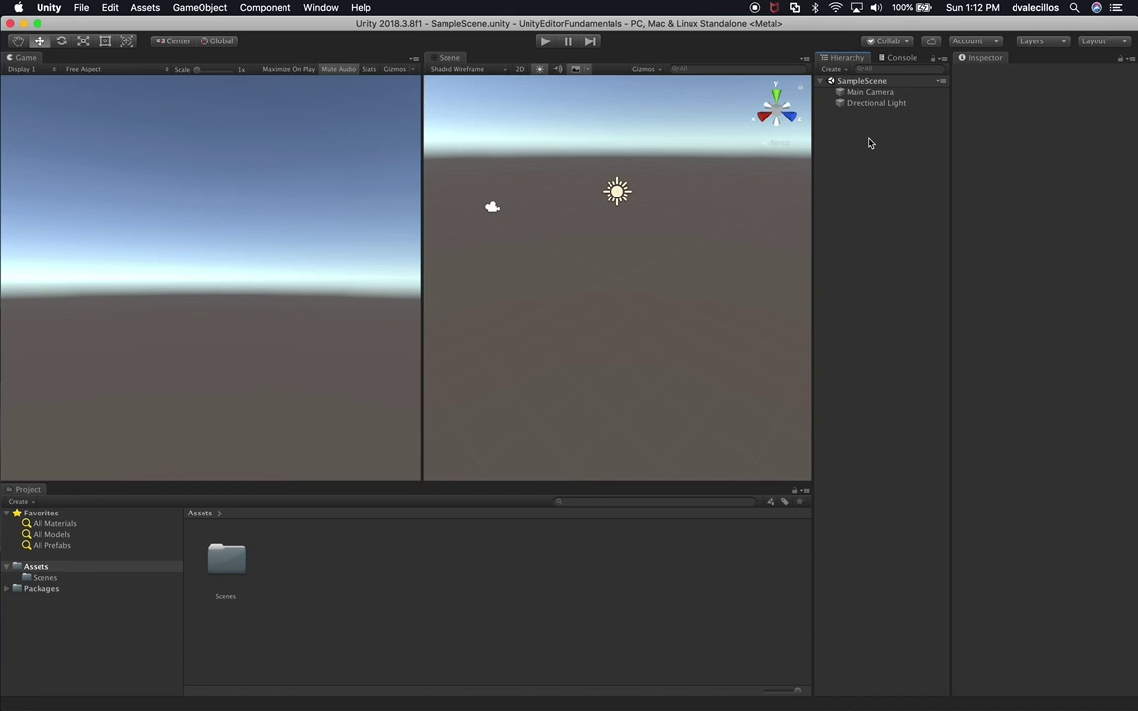
Step: Add a 3D cube to SampleScene and frame it in the Scene view
{"action": "right_click", "coordinate": [869, 143]}
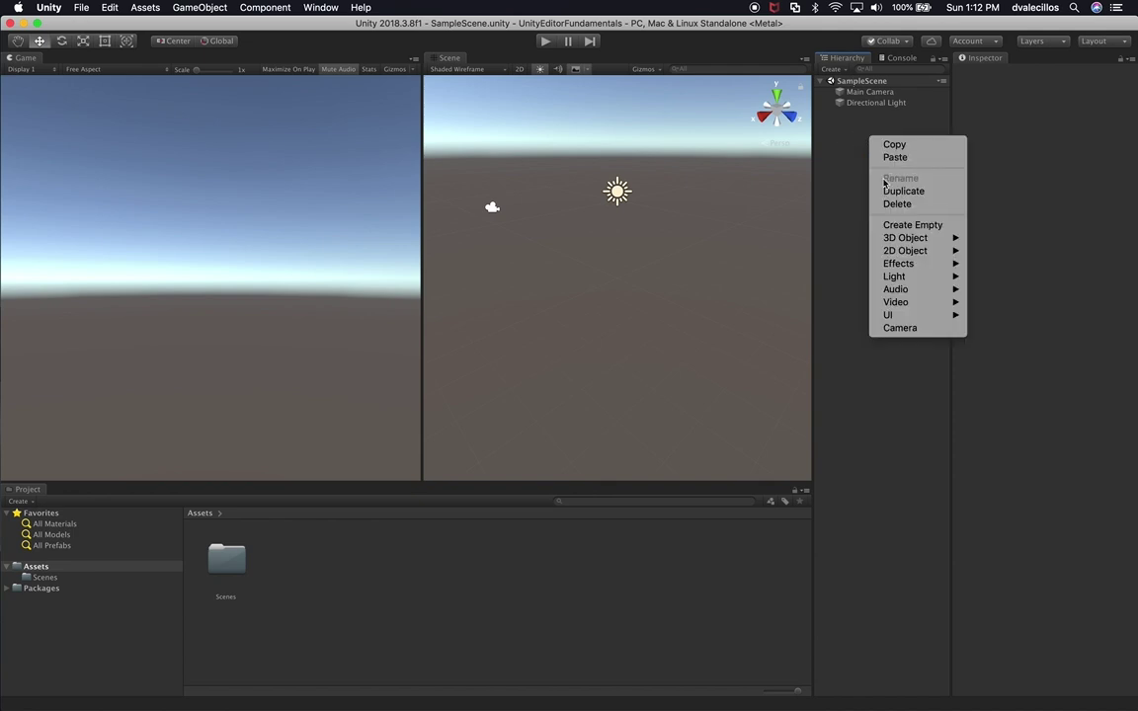
{"action": "mouse_move", "coordinate": [906, 239]}
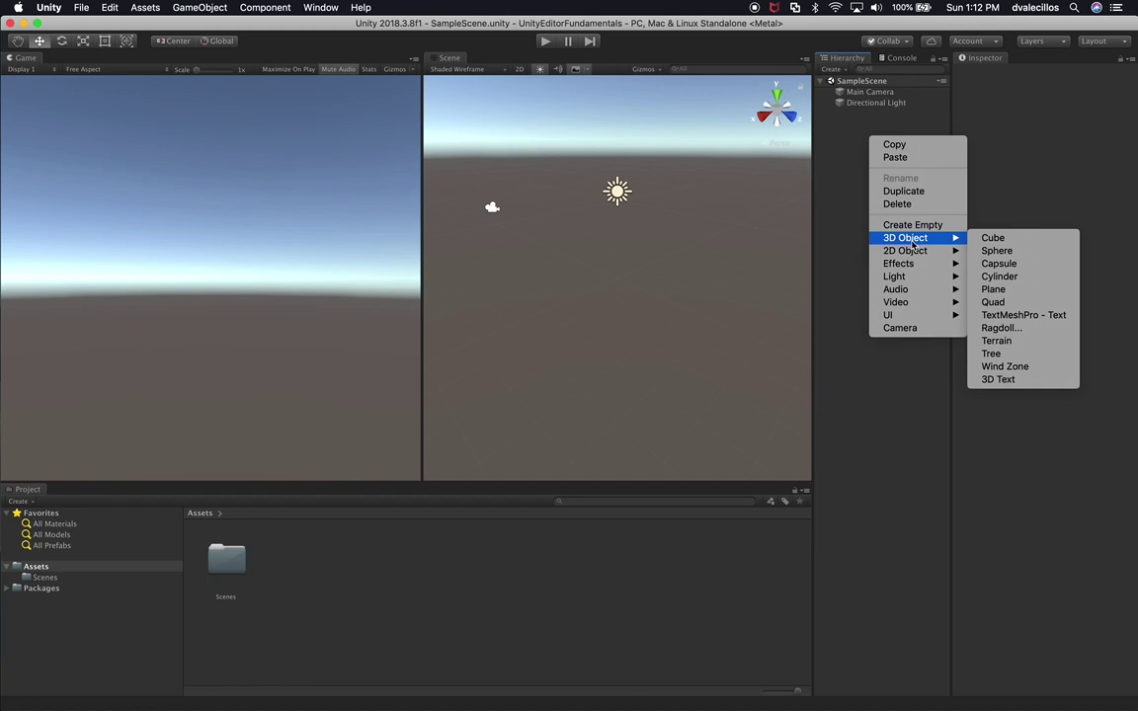
{"action": "left_click", "coordinate": [991, 239]}
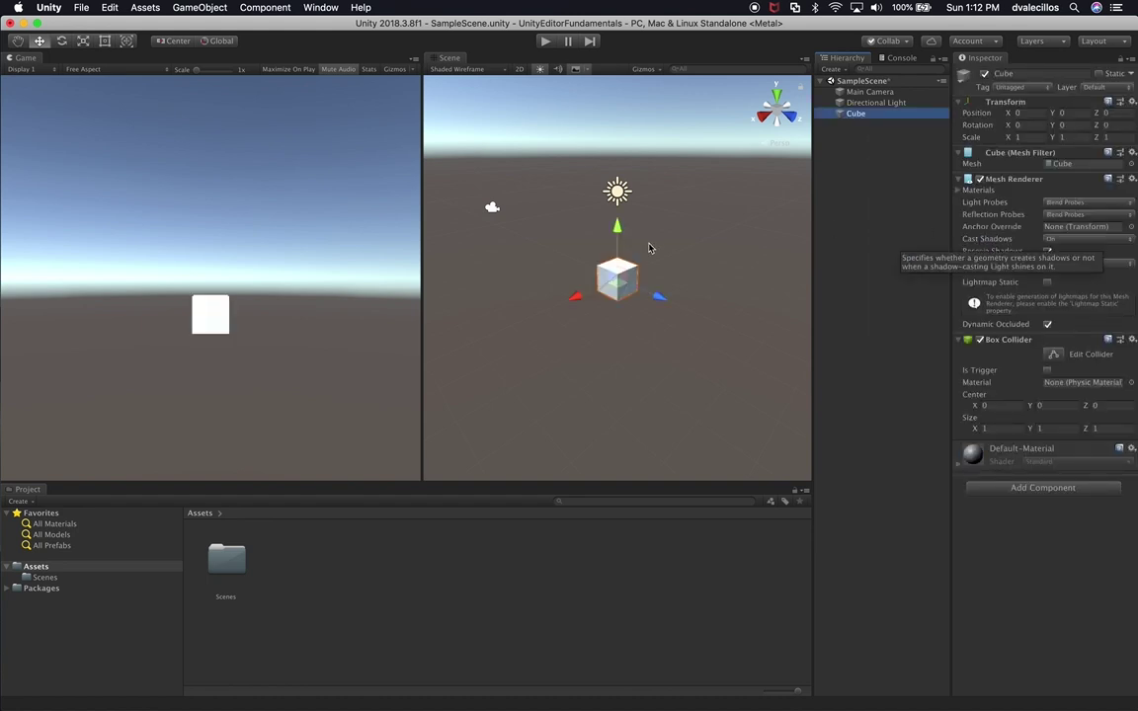
{"action": "key", "text": "f"}
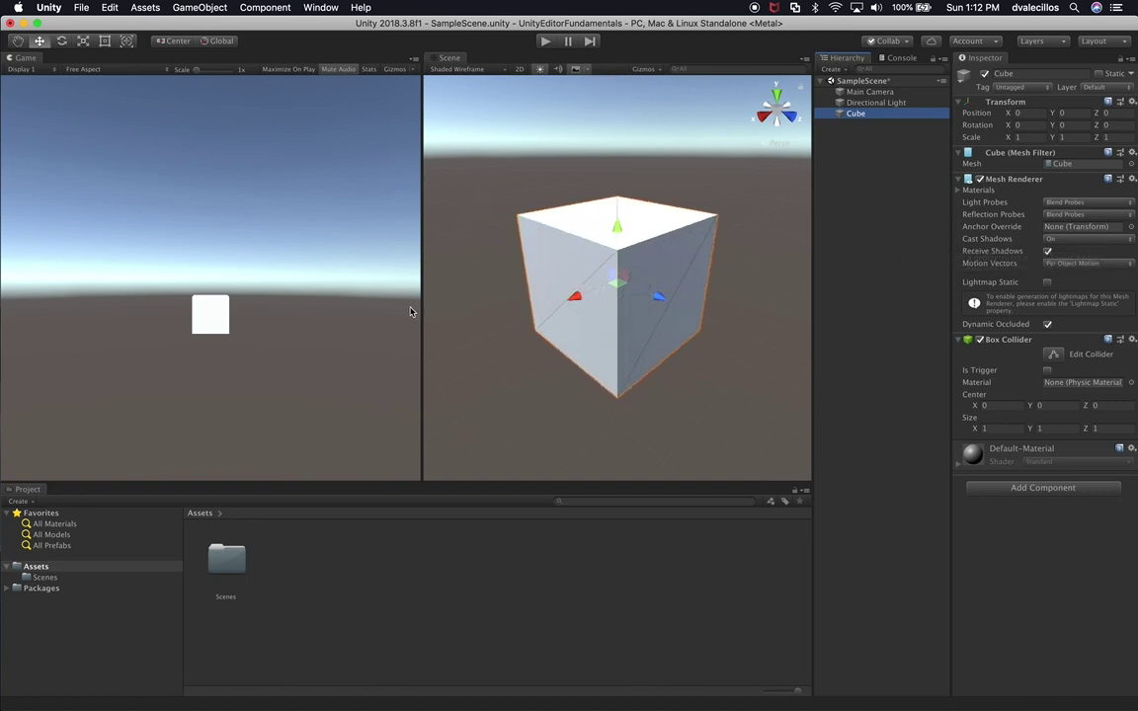
Step: Widen the Scene view and move the cube along its Z axis to -10, beside the camera
{"action": "left_click_drag", "start_coordinate": [418, 307], "coordinate": [139, 291]}
{"action": "scroll", "coordinate": [533, 312], "scroll_direction": "down", "scroll_amount": 5}
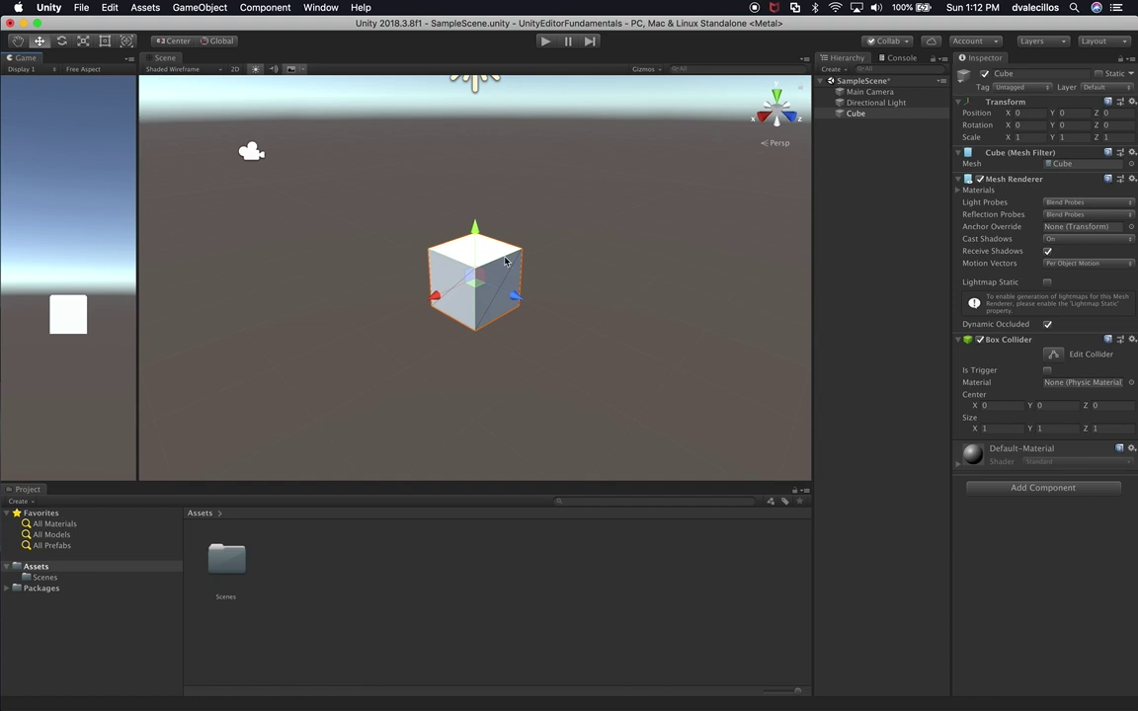
{"action": "left_click_drag", "start_coordinate": [517, 298], "coordinate": [276, 190]}
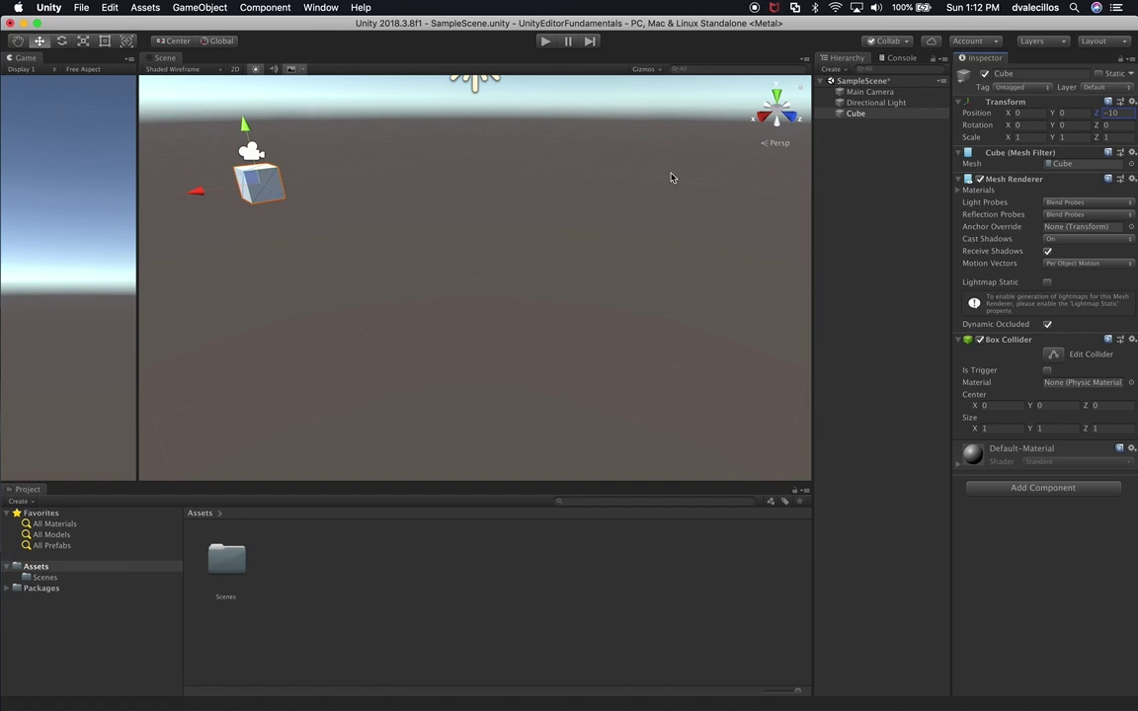
Step: Add a 3D sphere to SampleScene at the top level of the hierarchy
{"action": "left_click", "coordinate": [871, 163]}
{"action": "right_click", "coordinate": [870, 140]}
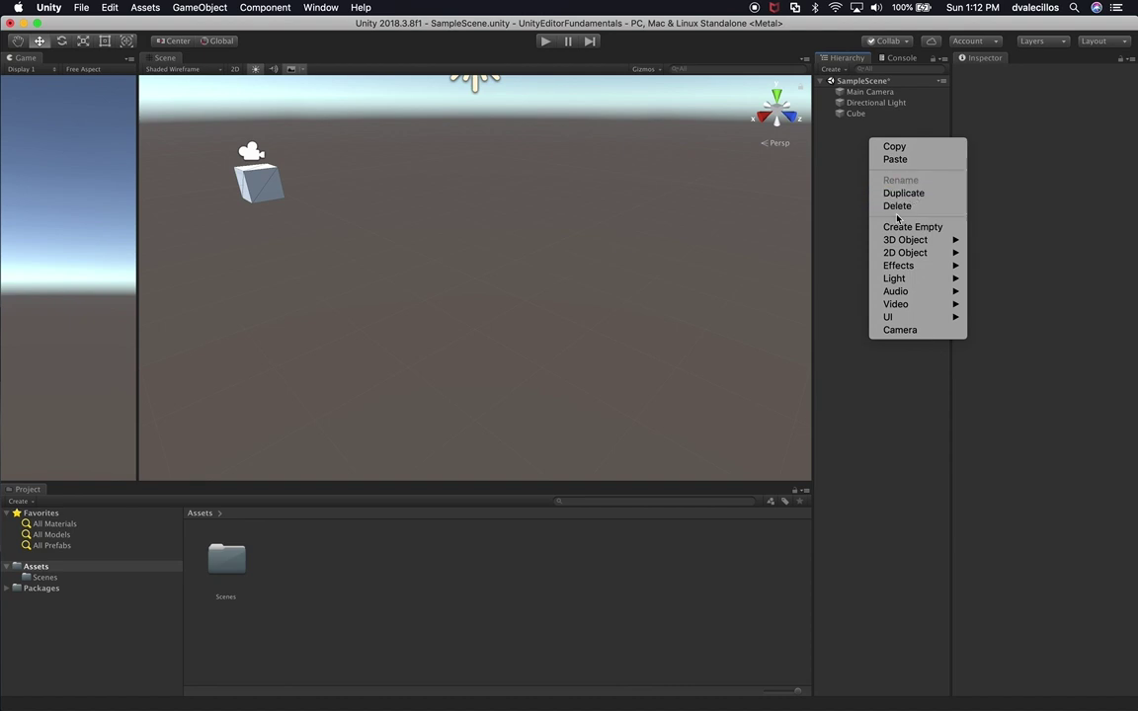
{"action": "mouse_move", "coordinate": [960, 244]}
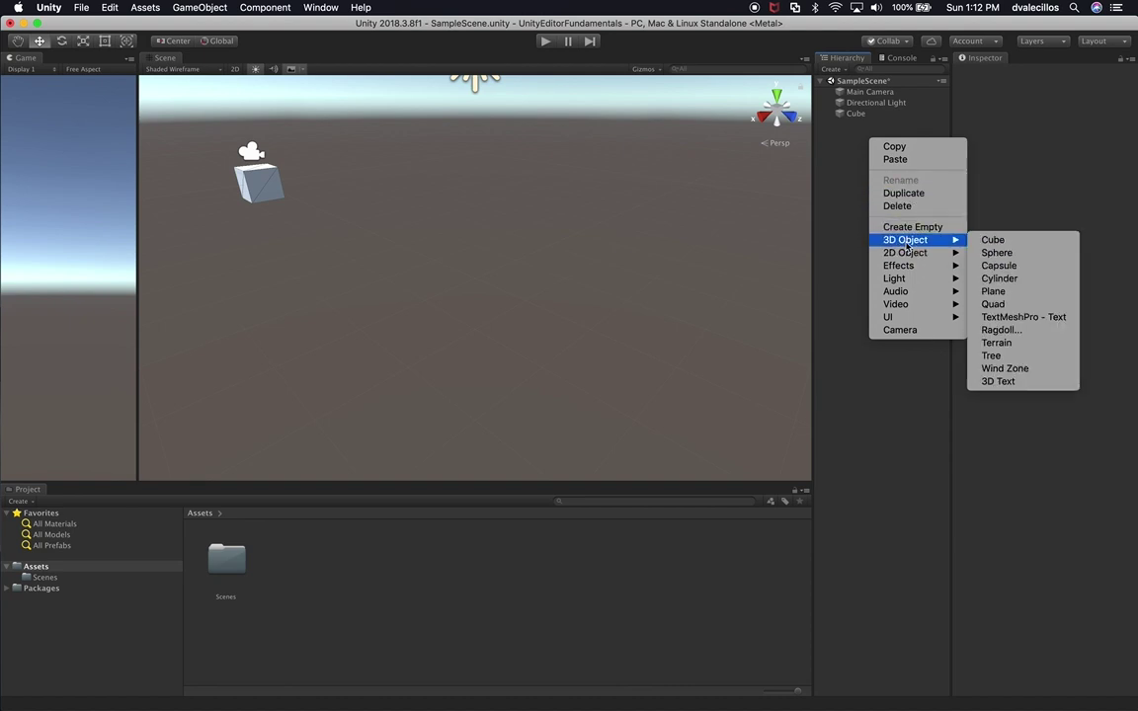
{"action": "left_click", "coordinate": [996, 253]}
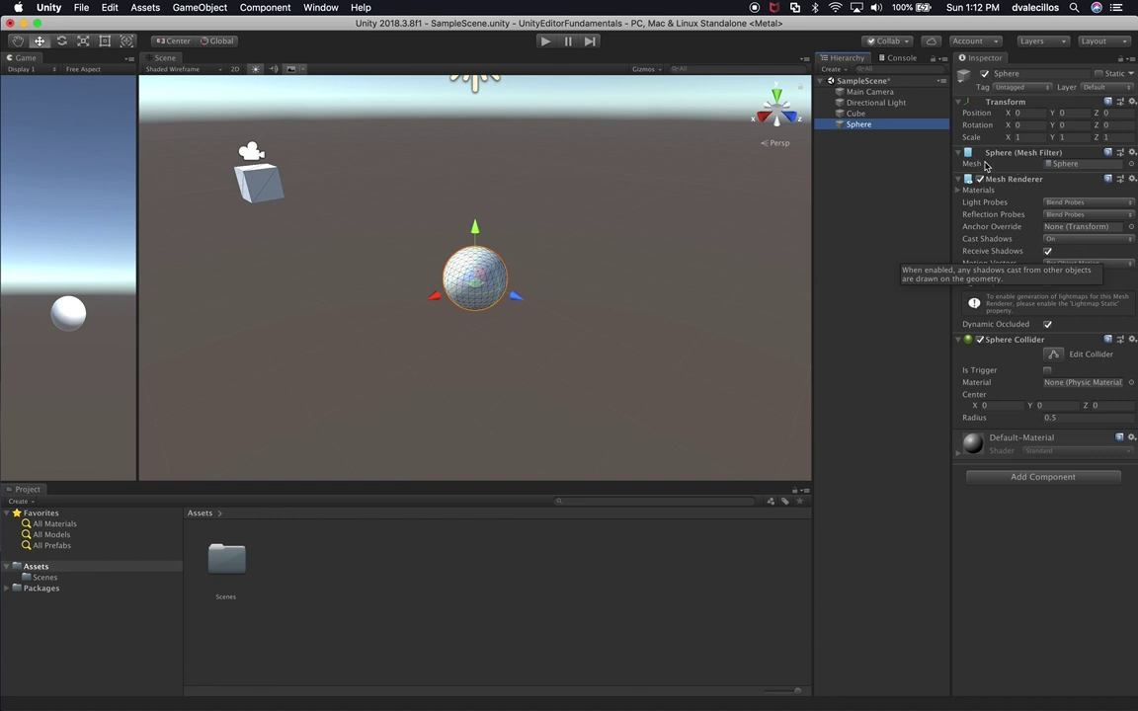
Step: Move the sphere along the Z axis to about -7.96, near the cube
{"action": "left_click_drag", "start_coordinate": [523, 301], "coordinate": [246, 181]}
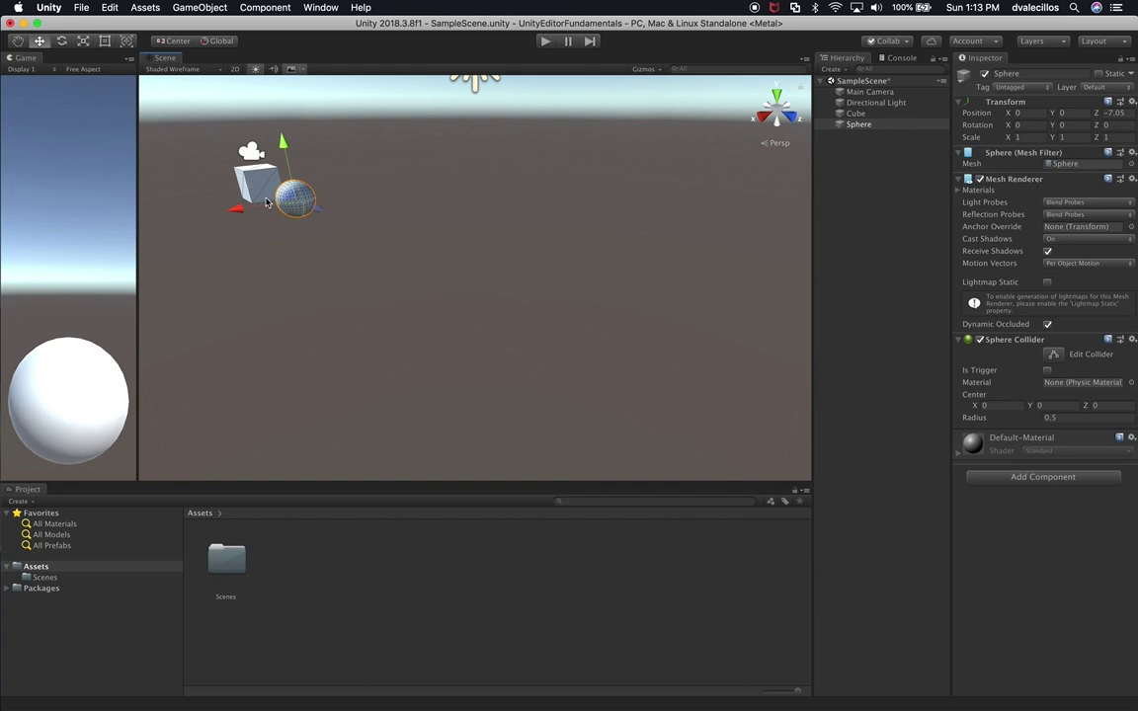
{"action": "key", "text": "f"}
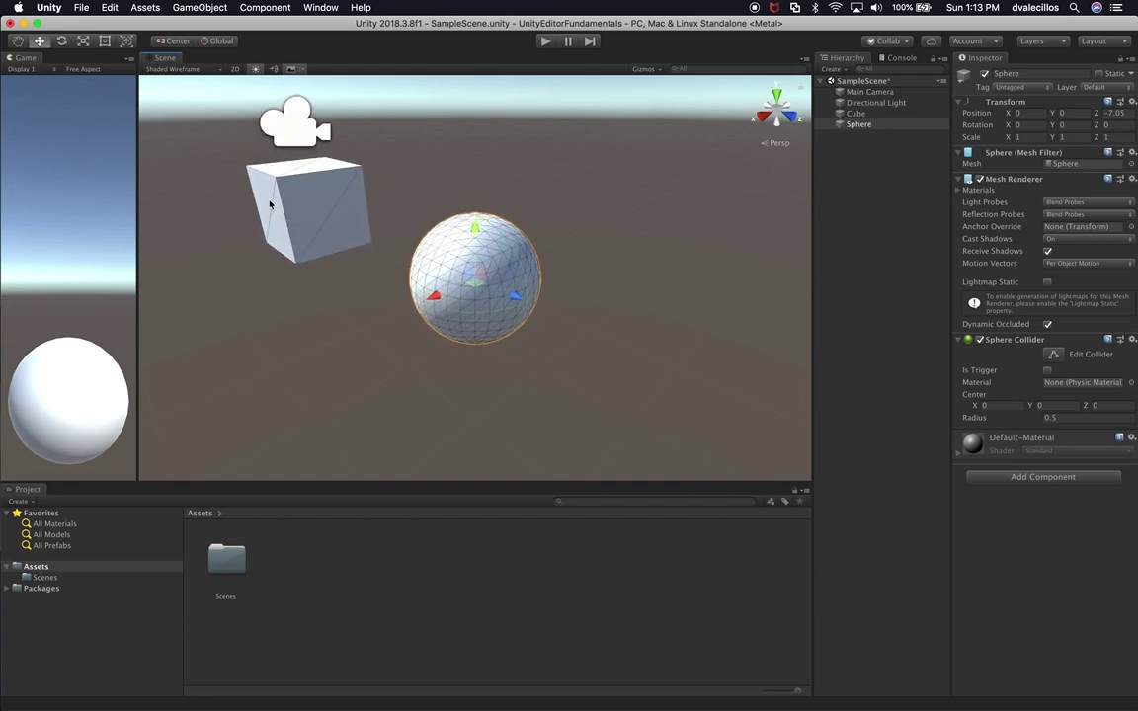
{"action": "left_click_drag", "start_coordinate": [267, 288], "coordinate": [168, 305], "text": "alt"}
{"action": "left_click_drag", "start_coordinate": [435, 275], "coordinate": [572, 292]}
{"action": "left_click_drag", "start_coordinate": [395, 307], "coordinate": [445, 366], "text": "alt+super"}
Step: Set the sphere's scale to 1.2 on the X, Y and Z axes
{"action": "left_click", "coordinate": [1029, 138]}
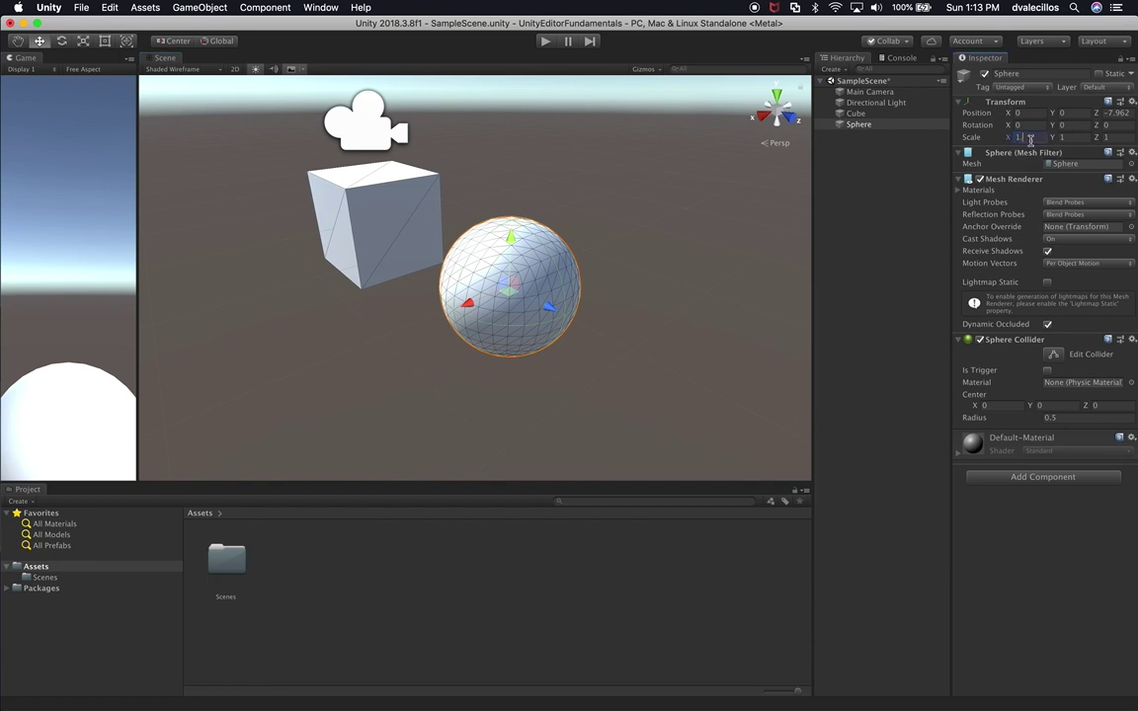
{"action": "type", "text": "1.2"}
{"action": "key", "text": "Tab"}
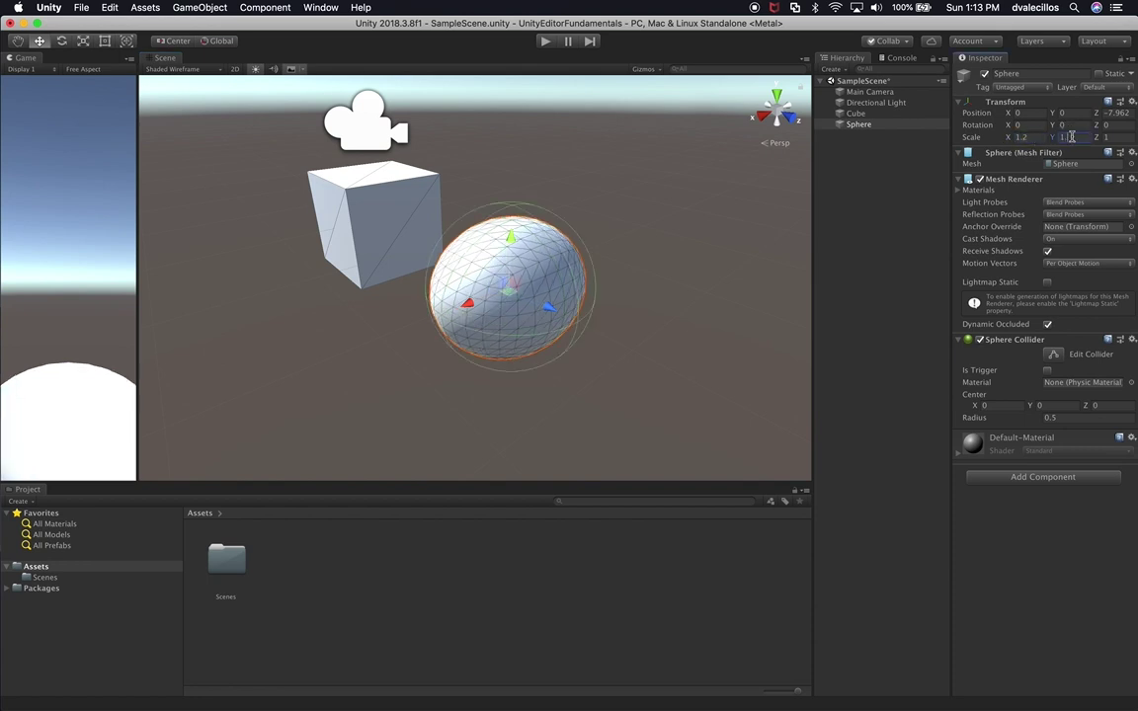
{"action": "type", "text": "1.2"}
{"action": "key", "text": "Tab"}
{"action": "type", "text": "1.2"}
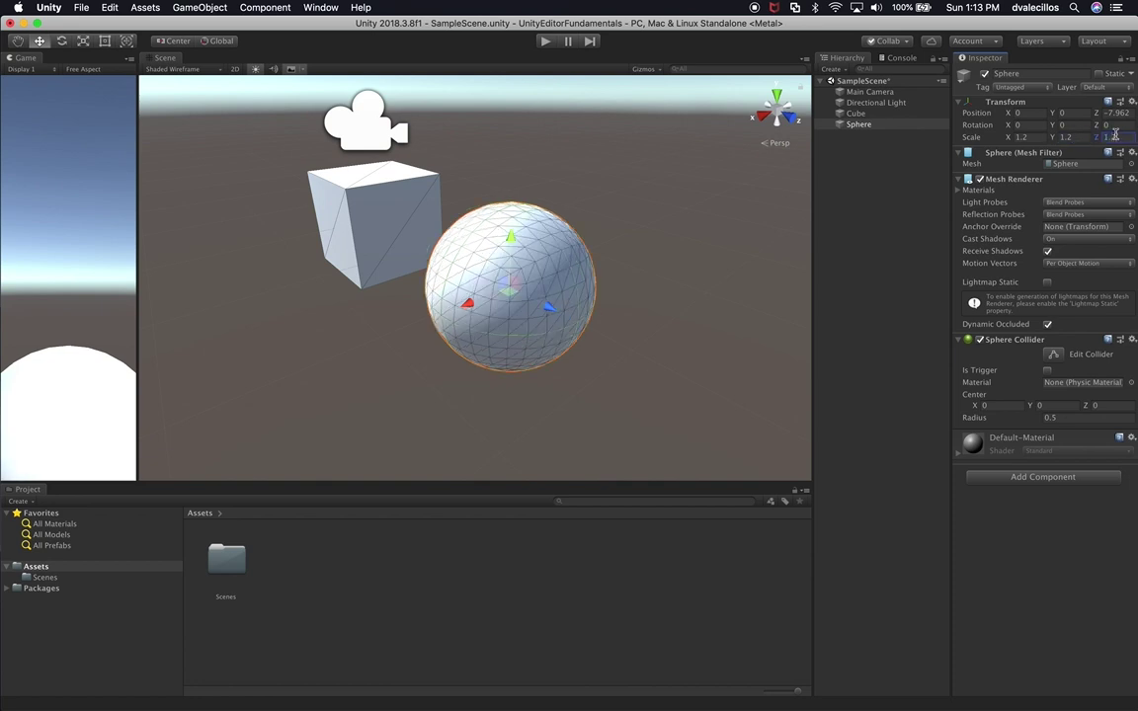
Step: Move the sphere closer to the cube by setting its Z position to -8.6
{"action": "left_click_drag", "start_coordinate": [444, 342], "coordinate": [554, 424], "text": "alt"}
{"action": "left_click_drag", "start_coordinate": [568, 290], "coordinate": [491, 297]}
{"action": "key", "text": "f"}
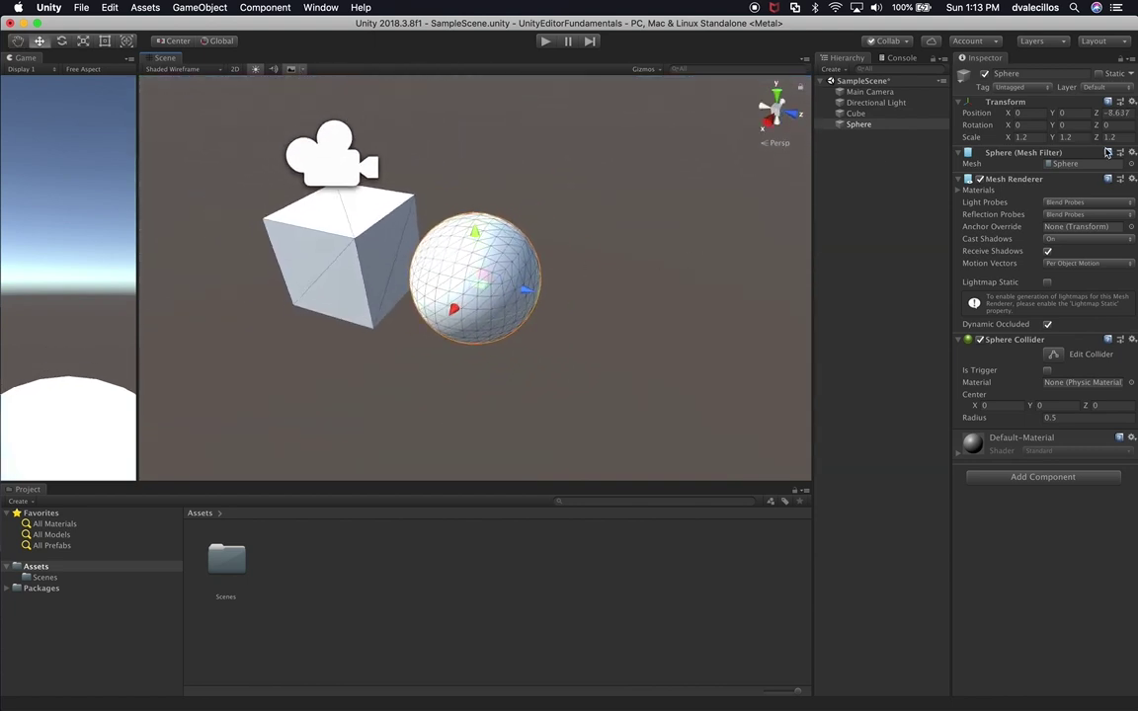
{"action": "left_click", "coordinate": [1132, 103]}
{"action": "left_click", "coordinate": [1080, 102]}
{"action": "left_click", "coordinate": [1126, 114]}
{"action": "left_click", "coordinate": [1125, 113]}
{"action": "key", "text": "BackSpace"}
{"action": "key", "text": "BackSpace"}
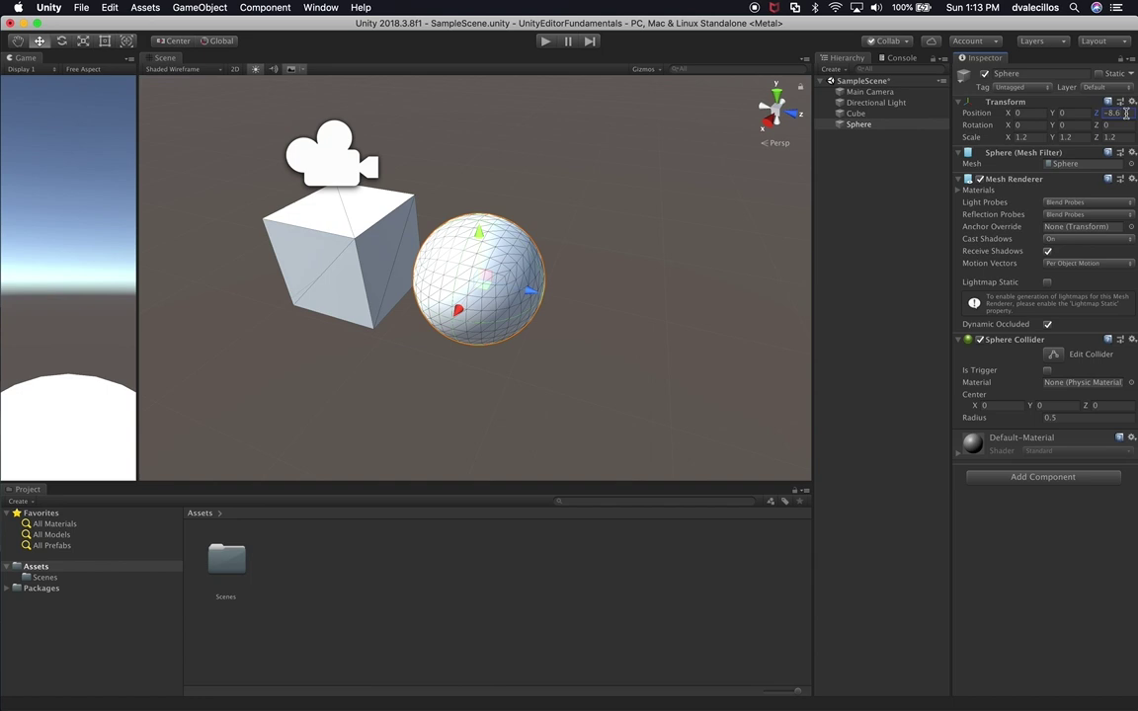
Step: Add a 3D capsule to SampleScene at the top level of the hierarchy
{"action": "left_click", "coordinate": [893, 178]}
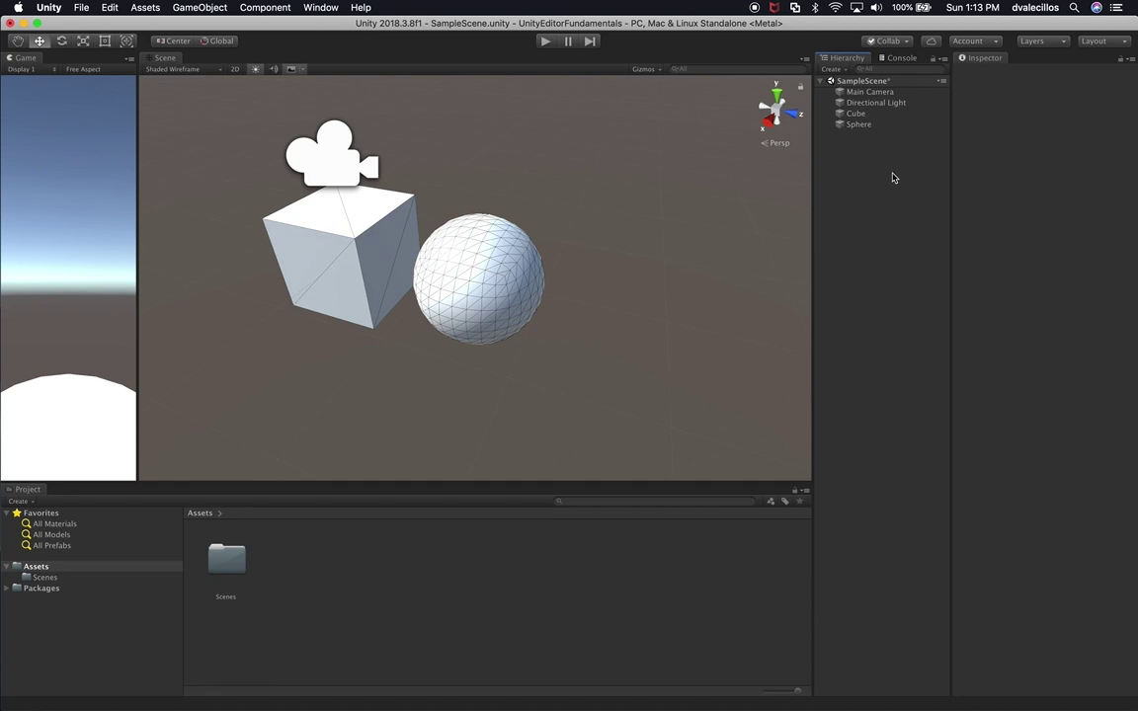
{"action": "right_click", "coordinate": [893, 178]}
{"action": "mouse_move", "coordinate": [933, 273]}
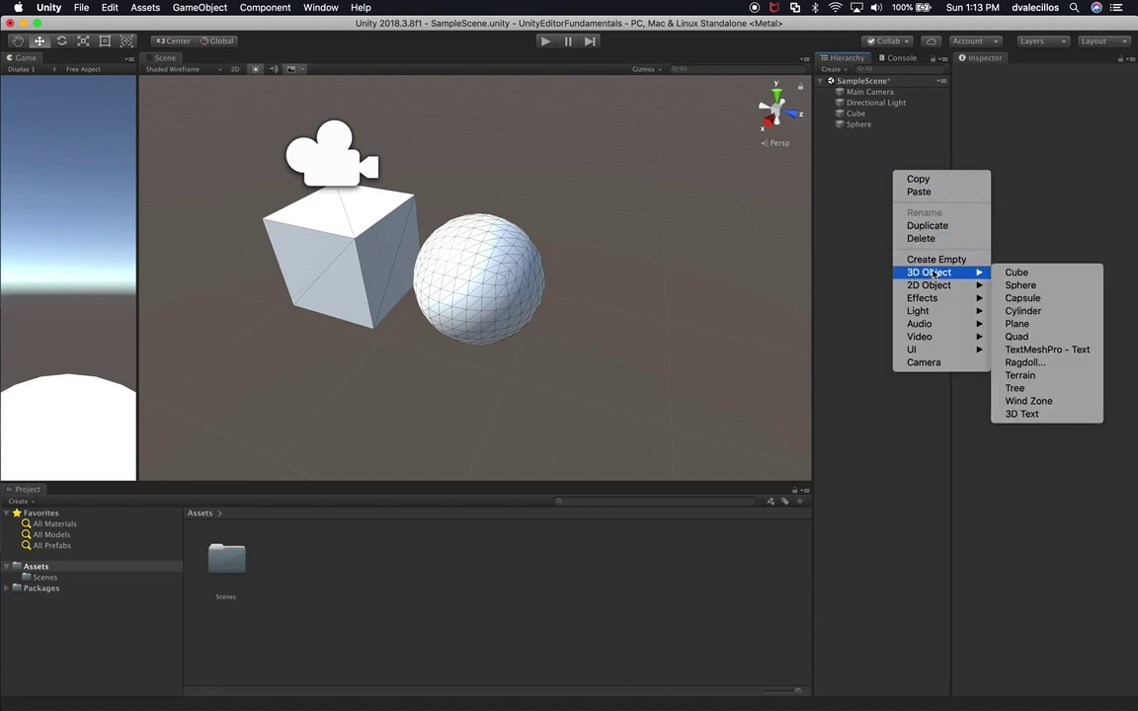
{"action": "left_click", "coordinate": [1015, 302]}
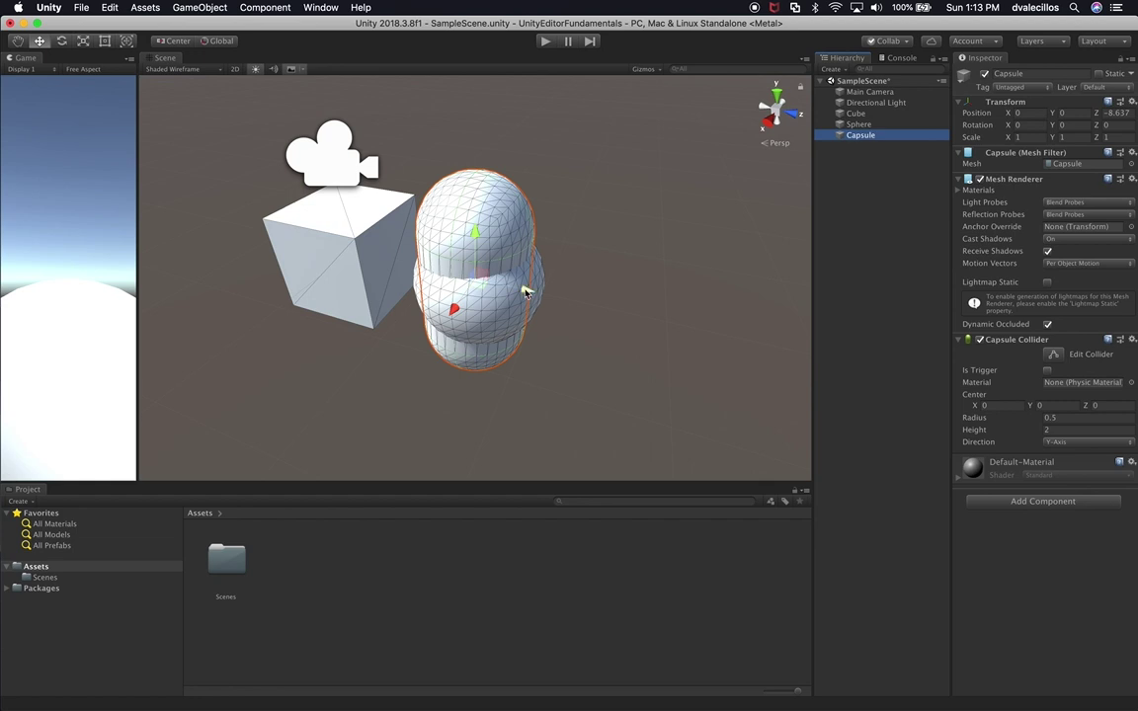
Step: Move the capsule away from the sphere along Z and set its Z position to -7.2
{"action": "left_click_drag", "start_coordinate": [526, 294], "coordinate": [647, 328]}
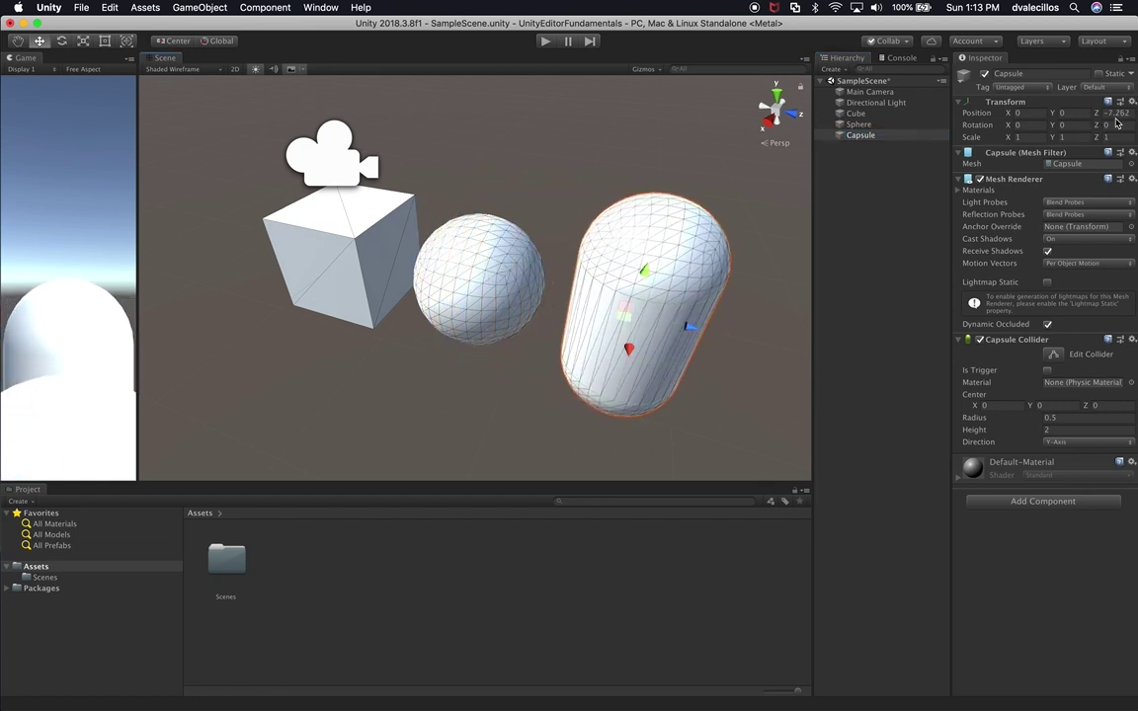
{"action": "key", "text": "BackSpace"}
{"action": "key", "text": "BackSpace"}
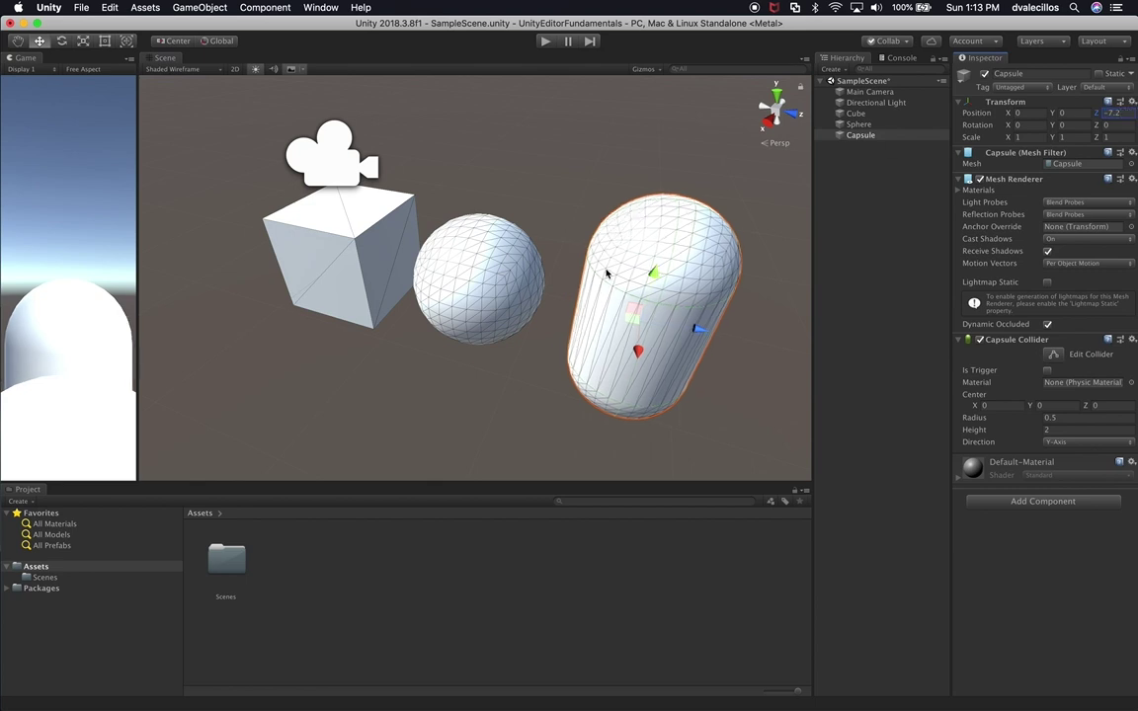
Step: Set the capsule's scale to 0.8 on the X, Y and Z axes
{"action": "left_click_drag", "start_coordinate": [689, 388], "coordinate": [717, 302], "text": "alt"}
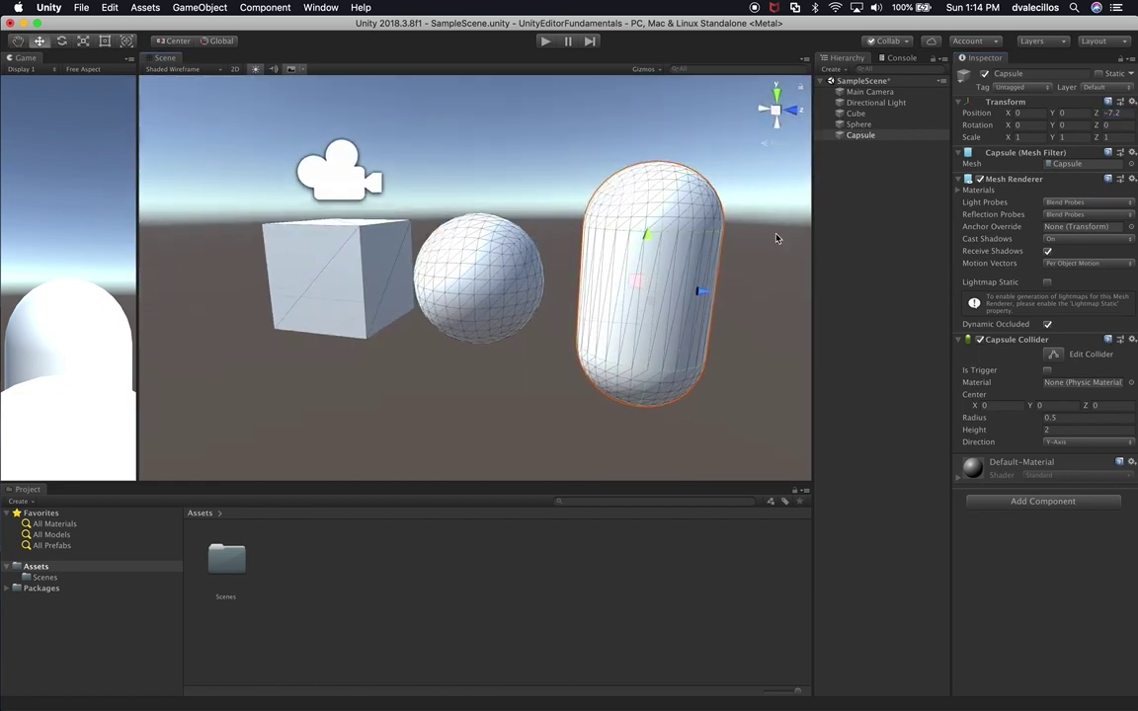
{"action": "left_click", "coordinate": [1037, 137]}
{"action": "type", "text": "."}
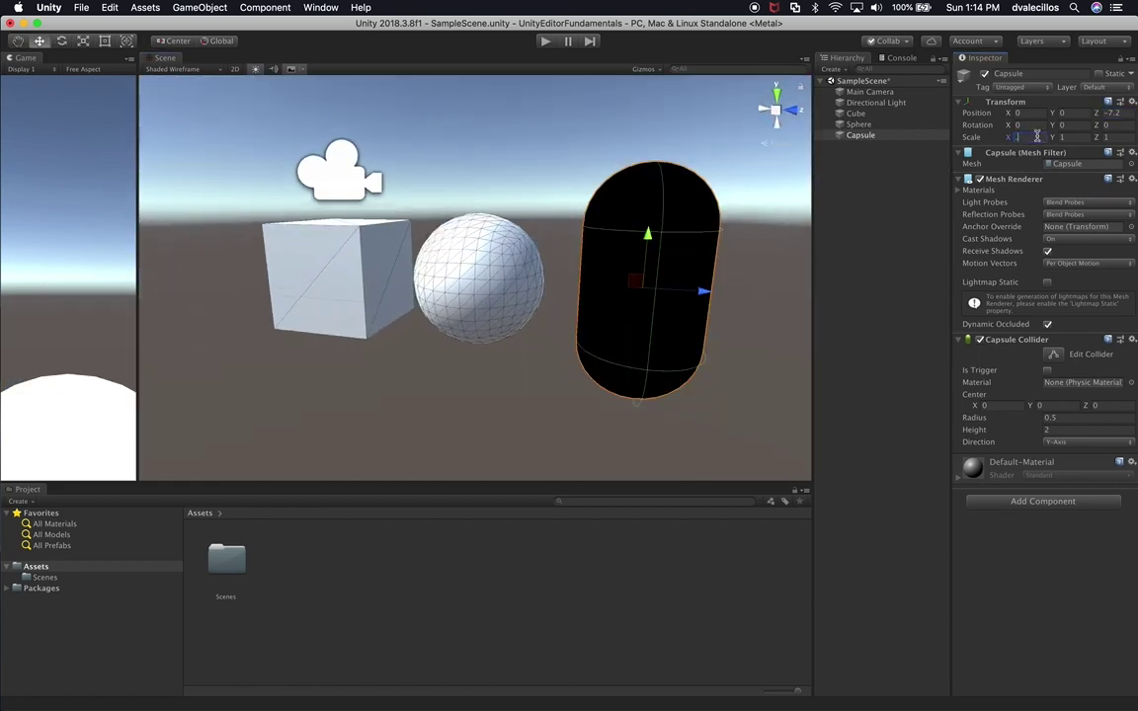
{"action": "type", "text": "8"}
{"action": "key", "text": "Tab"}
{"action": "type", "text": "..8"}
{"action": "key", "text": "Tab"}
{"action": "type", "text": "0.8"}
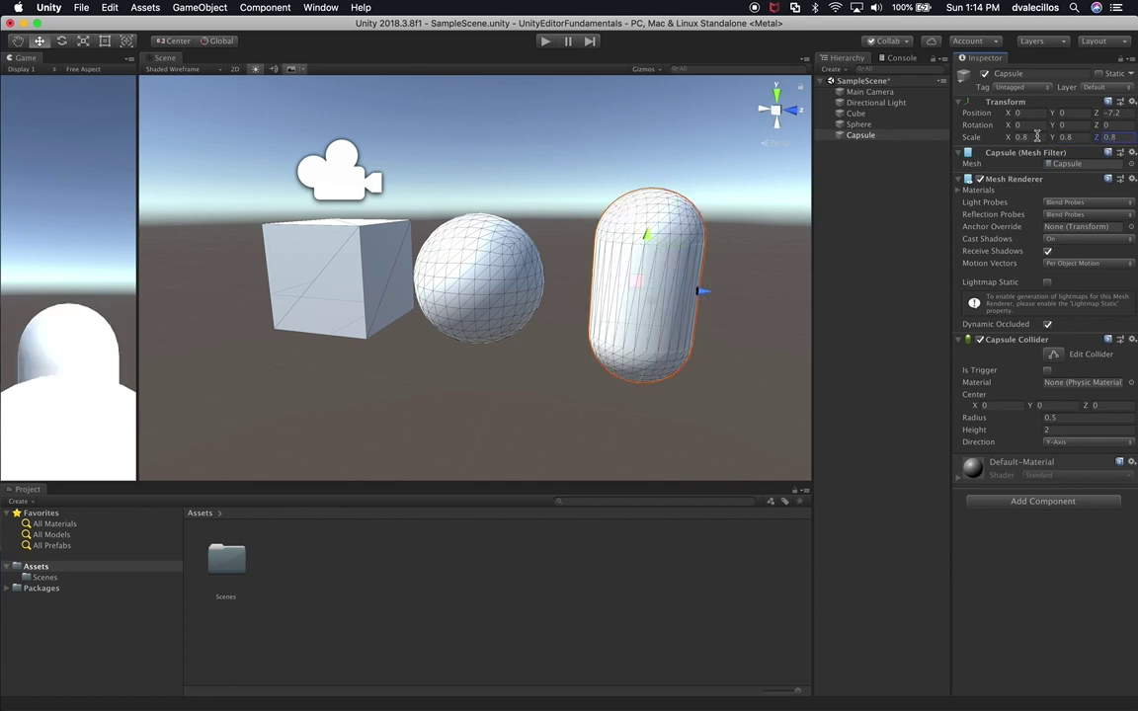
{"action": "left_click_drag", "start_coordinate": [702, 197], "coordinate": [627, 299], "text": "alt"}
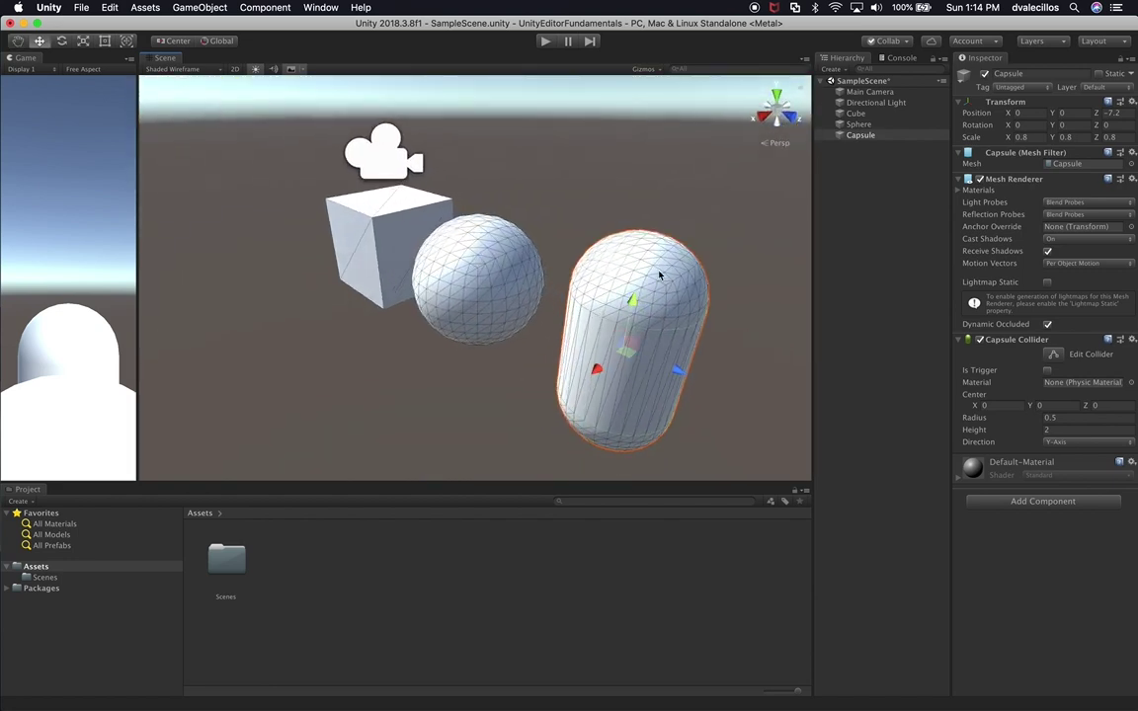
Step: Add a 3D cylinder to SampleScene at the top level of the hierarchy
{"action": "left_click", "coordinate": [876, 178]}
{"action": "right_click", "coordinate": [877, 179]}
{"action": "mouse_move", "coordinate": [912, 274]}
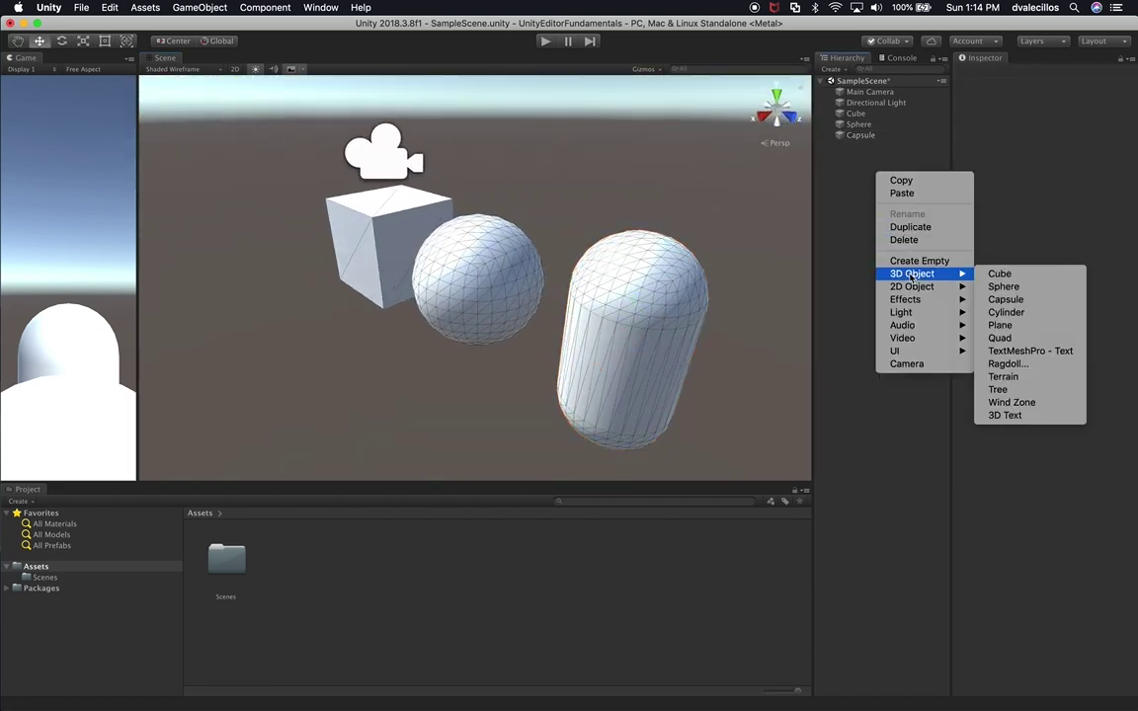
{"action": "left_click", "coordinate": [1026, 315]}
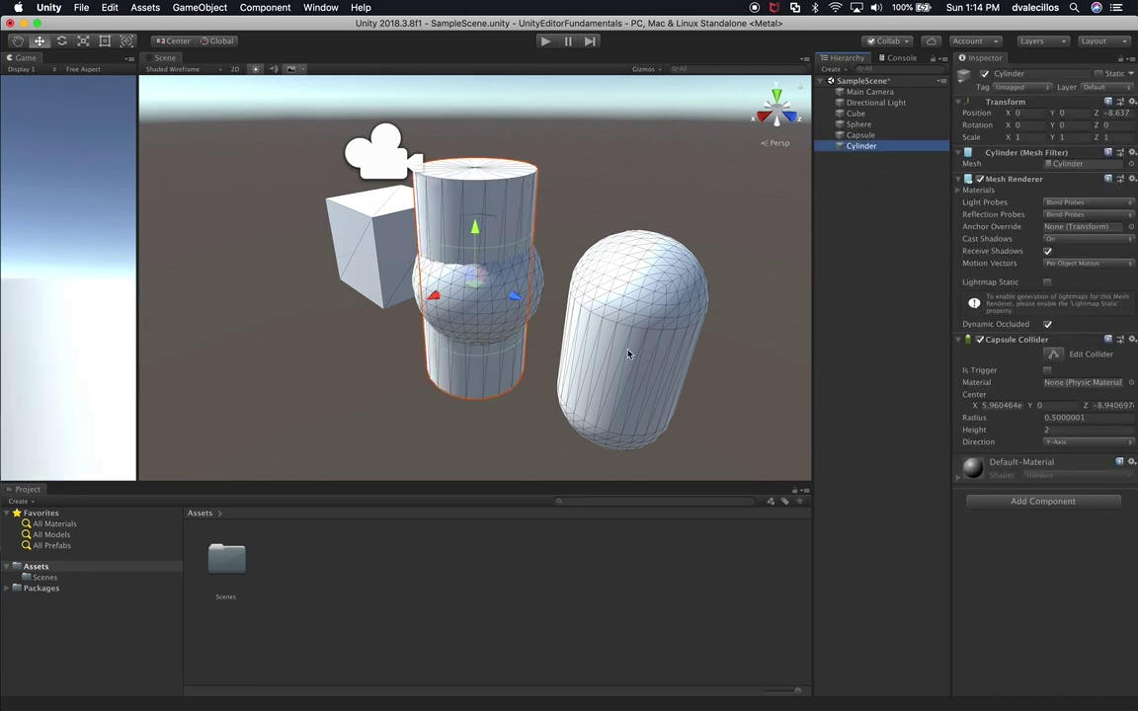
Step: Move the cylinder along Z past the capsule to a Z position of about -5.87
{"action": "scroll", "coordinate": [628, 354], "scroll_direction": "down", "scroll_amount": 3}
{"action": "scroll", "coordinate": [627, 354], "scroll_direction": "down", "scroll_amount": 3}
{"action": "left_click_drag", "start_coordinate": [506, 295], "coordinate": [615, 347]}
{"action": "left_click_drag", "start_coordinate": [616, 348], "coordinate": [614, 343]}
Step: Set the cylinder's scale to 0.8 on the X, Y and Z axes
{"action": "left_click", "coordinate": [1021, 136]}
{"action": "type", "text": ".8"}
{"action": "key", "text": "Tab"}
{"action": "type", "text": "."}
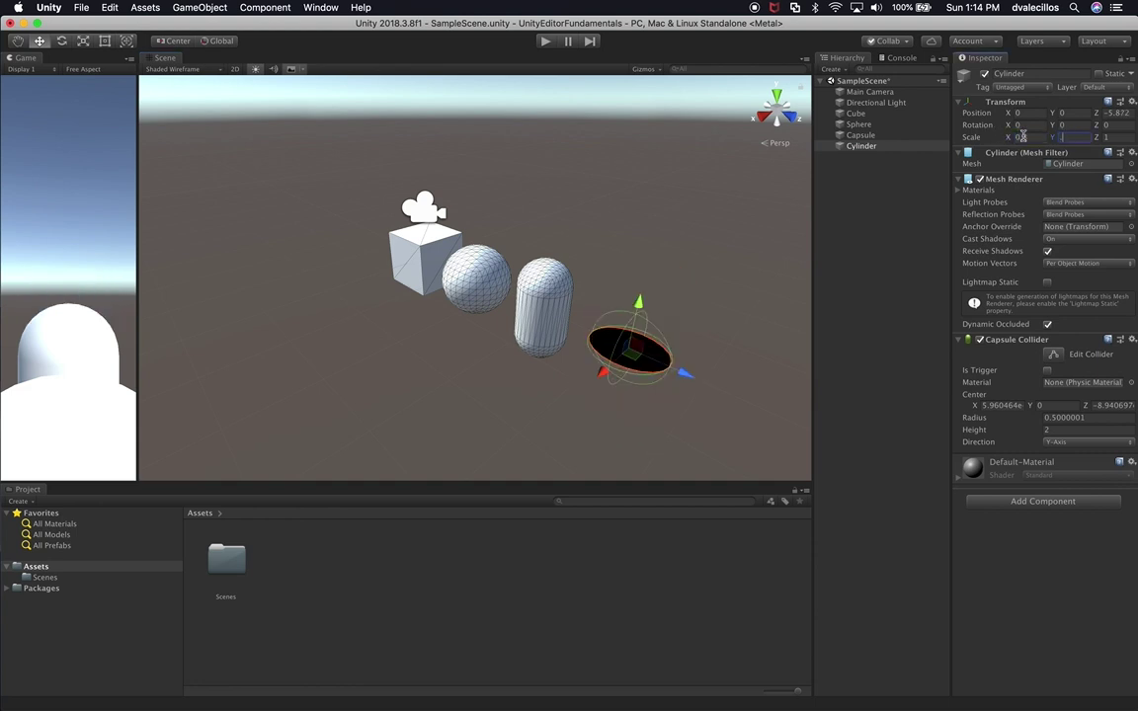
{"action": "type", "text": "8"}
{"action": "key", "text": "Tab"}
{"action": "type", "text": ".8"}
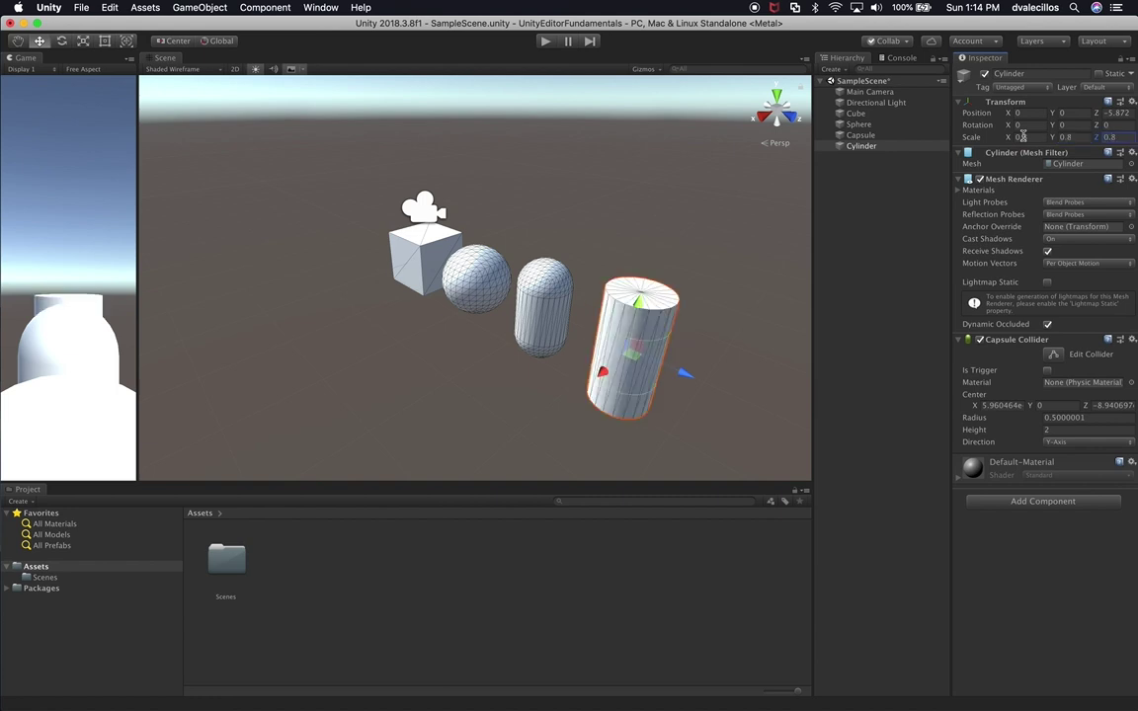
Step: Shorten the cylinder along its Y axis with the Scale tool to a Y scale of about 0.7
{"action": "left_click_drag", "start_coordinate": [488, 339], "coordinate": [669, 332], "text": "alt"}
{"action": "key", "text": "r"}
{"action": "left_click_drag", "start_coordinate": [624, 257], "coordinate": [626, 280]}
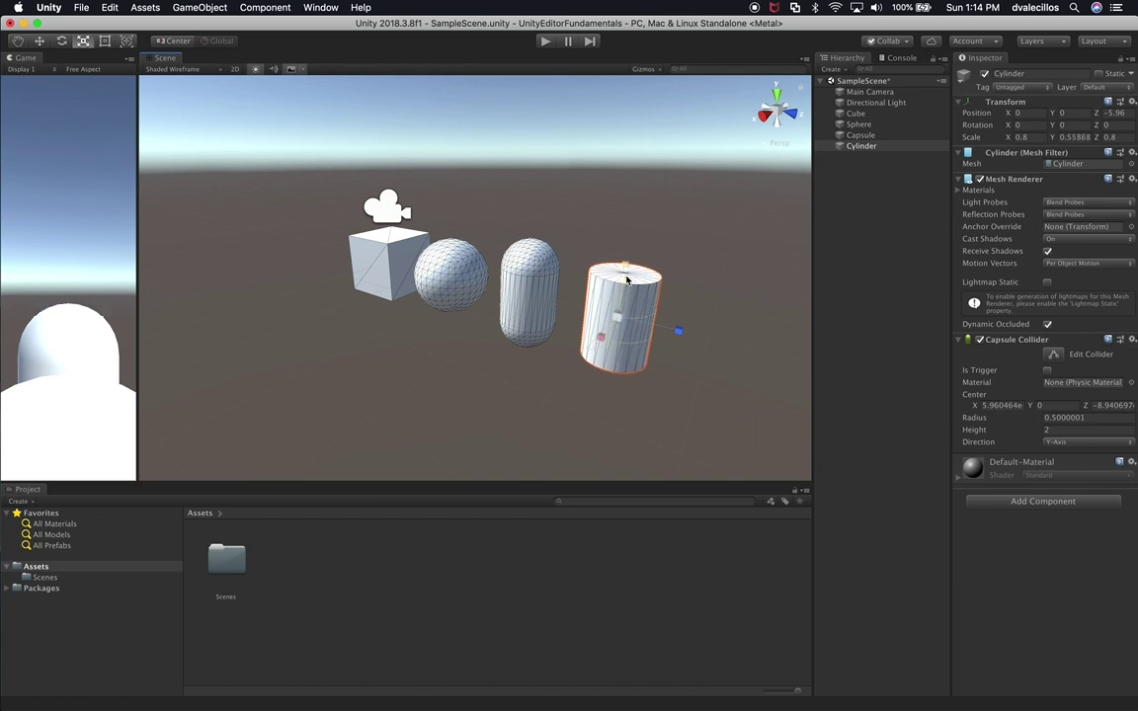
{"action": "key", "text": "w"}
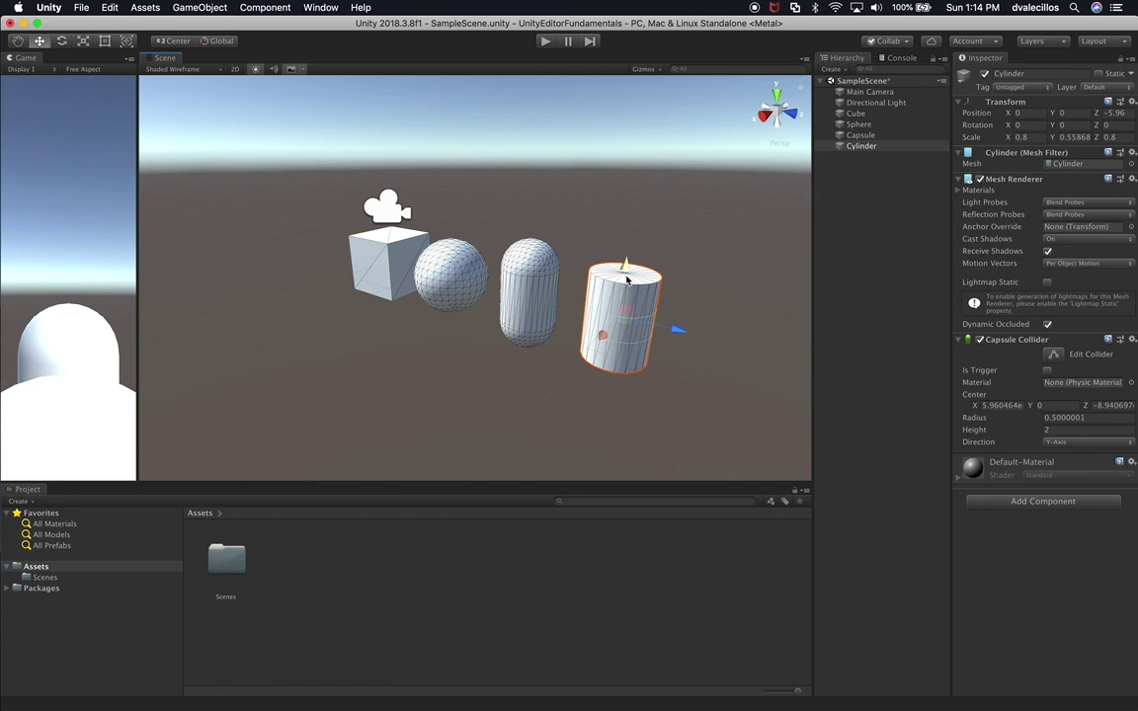
{"action": "key", "text": "r"}
{"action": "mouse_move", "coordinate": [626, 269]}
{"action": "left_mouse_down"}
{"action": "mouse_move", "coordinate": [627, 300]}
{"action": "mouse_move", "coordinate": [628, 244]}
{"action": "mouse_move", "coordinate": [633, 278]}
{"action": "left_mouse_up"}
{"action": "key", "text": "super+z"}
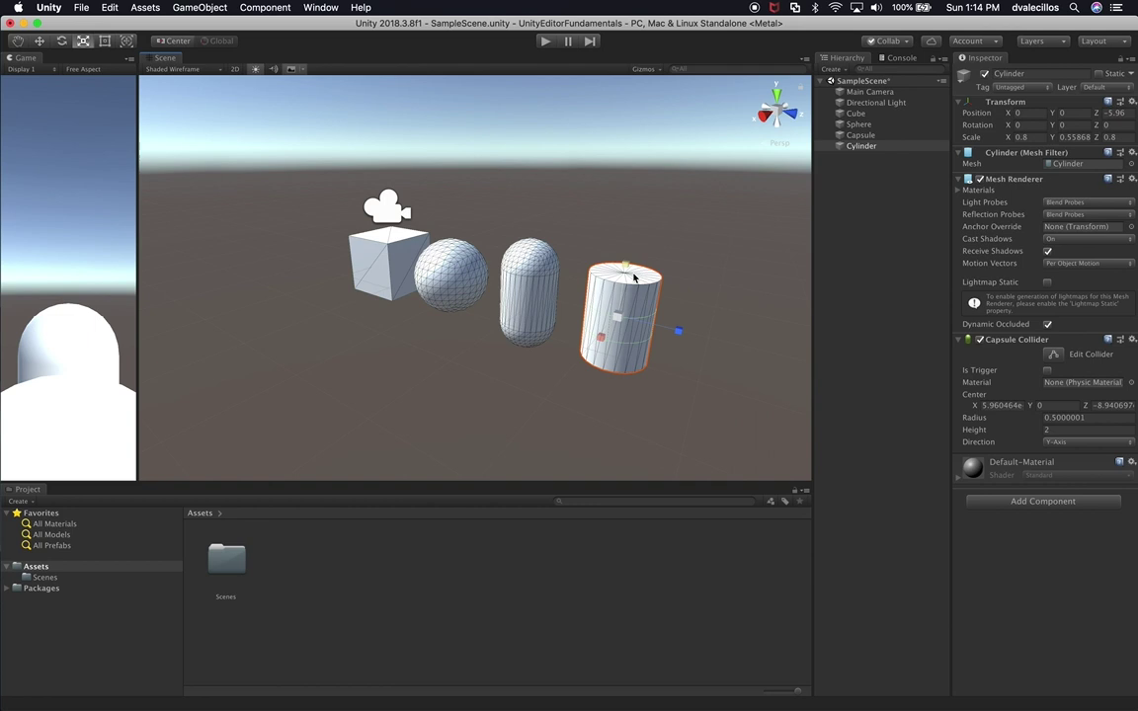
{"action": "mouse_move", "coordinate": [626, 267]}
{"action": "left_mouse_down"}
{"action": "mouse_move", "coordinate": [613, 287]}
{"action": "mouse_move", "coordinate": [642, 259]}
{"action": "left_mouse_up"}
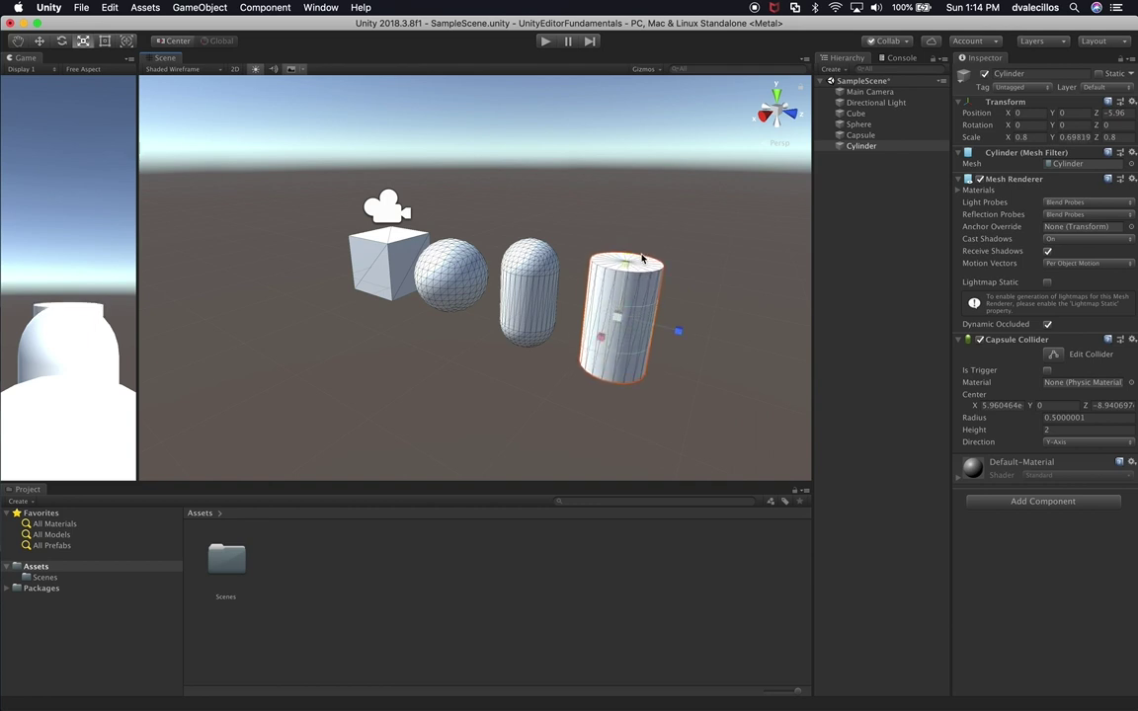
Step: Compare the cylinder's height with the capsule in an orthographic right view and set its Y scale to 0.75
{"action": "left_click", "coordinate": [788, 121]}
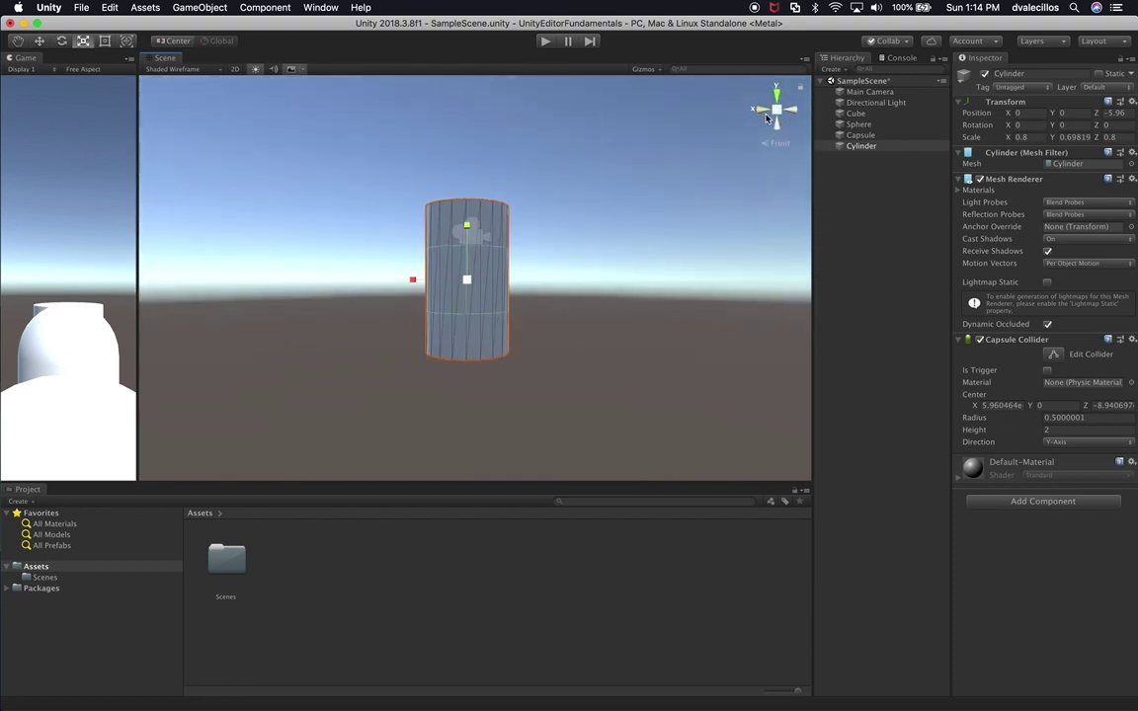
{"action": "left_click", "coordinate": [762, 114]}
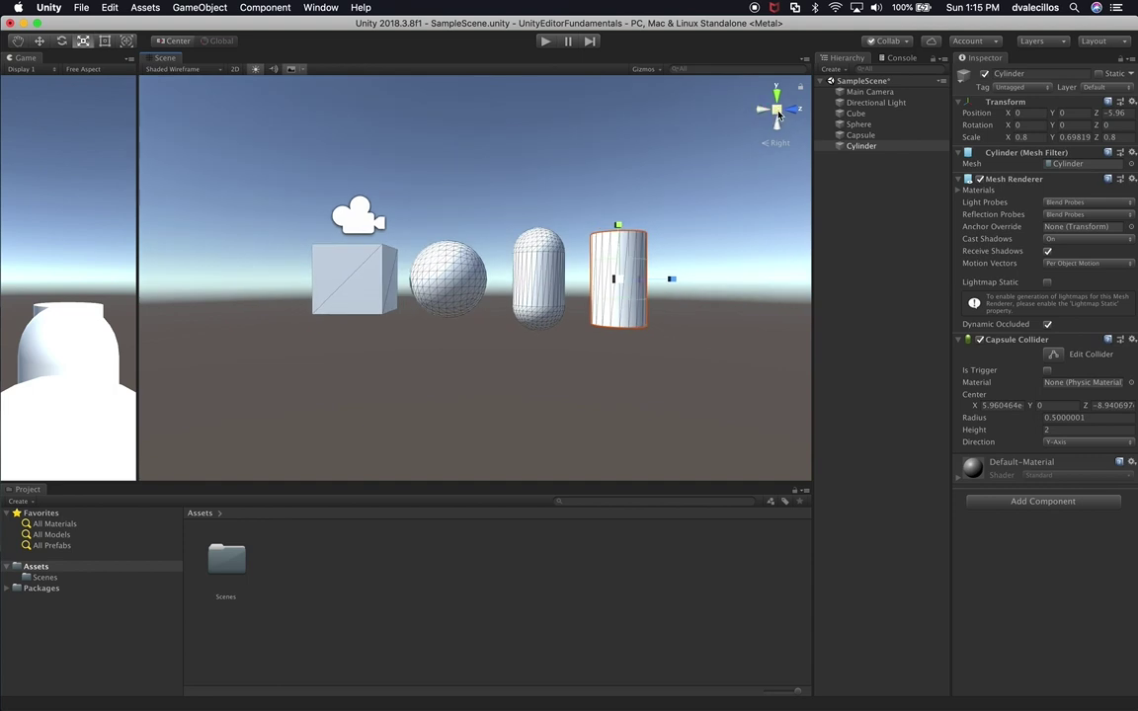
{"action": "left_click", "coordinate": [778, 113]}
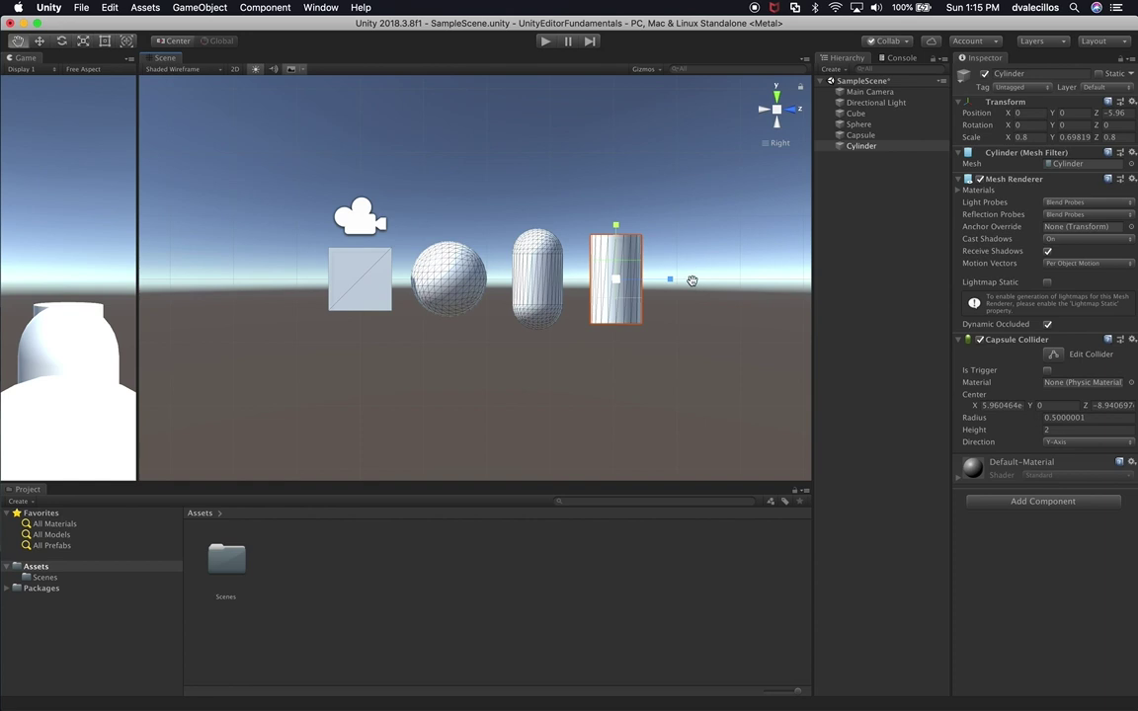
{"action": "middle_click_drag", "start_coordinate": [688, 288], "coordinate": [645, 293]}
{"action": "scroll", "coordinate": [645, 292], "scroll_direction": "up", "scroll_amount": 3}
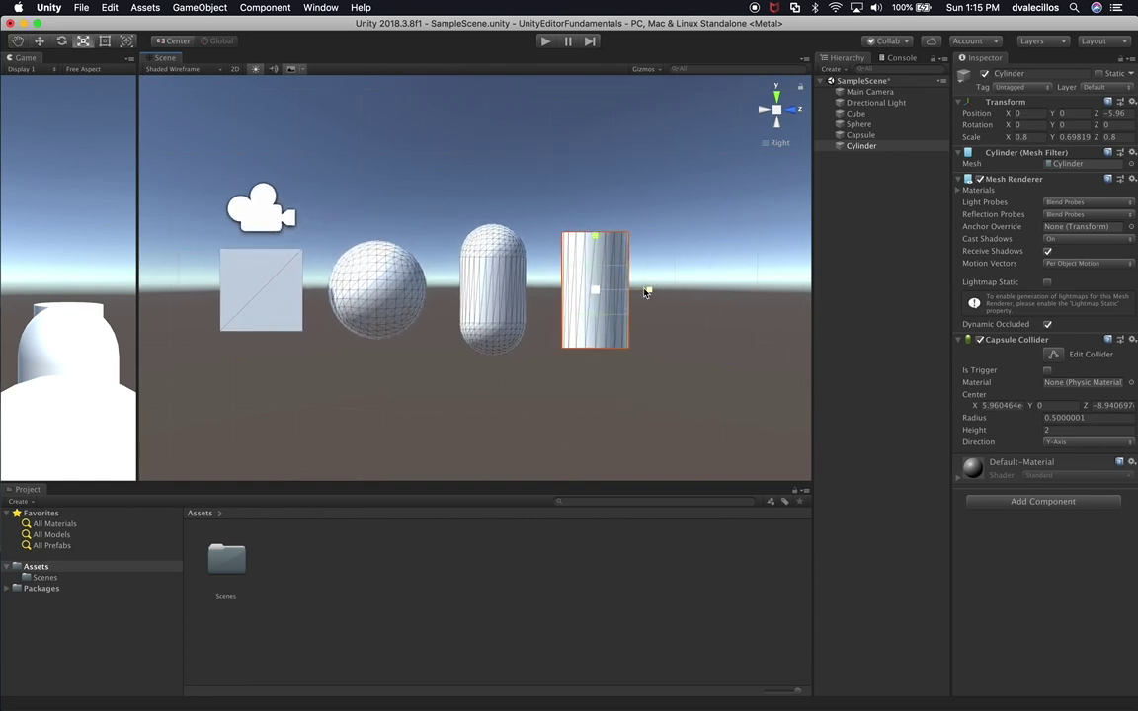
{"action": "middle_click_drag", "start_coordinate": [464, 371], "coordinate": [502, 373]}
{"action": "middle_click_drag", "start_coordinate": [578, 343], "coordinate": [548, 348]}
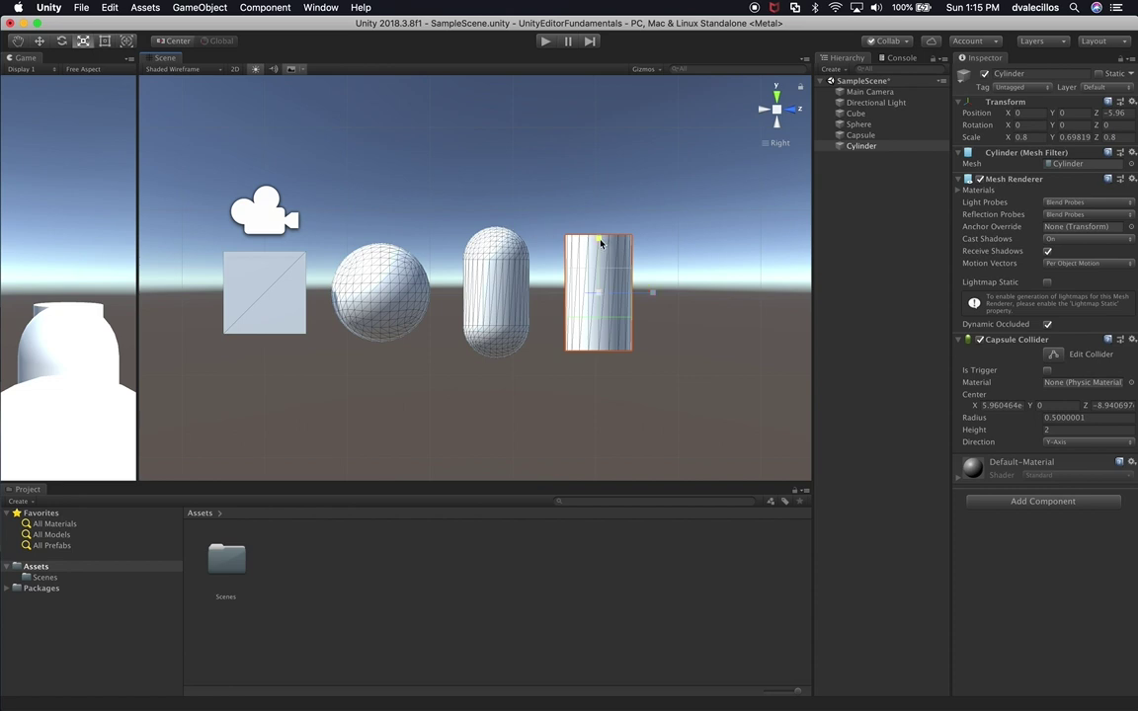
{"action": "left_click_drag", "start_coordinate": [599, 240], "coordinate": [600, 237]}
{"action": "left_click", "coordinate": [1074, 138]}
{"action": "double_click", "coordinate": [1073, 138]}
{"action": "type", "text": "75"}
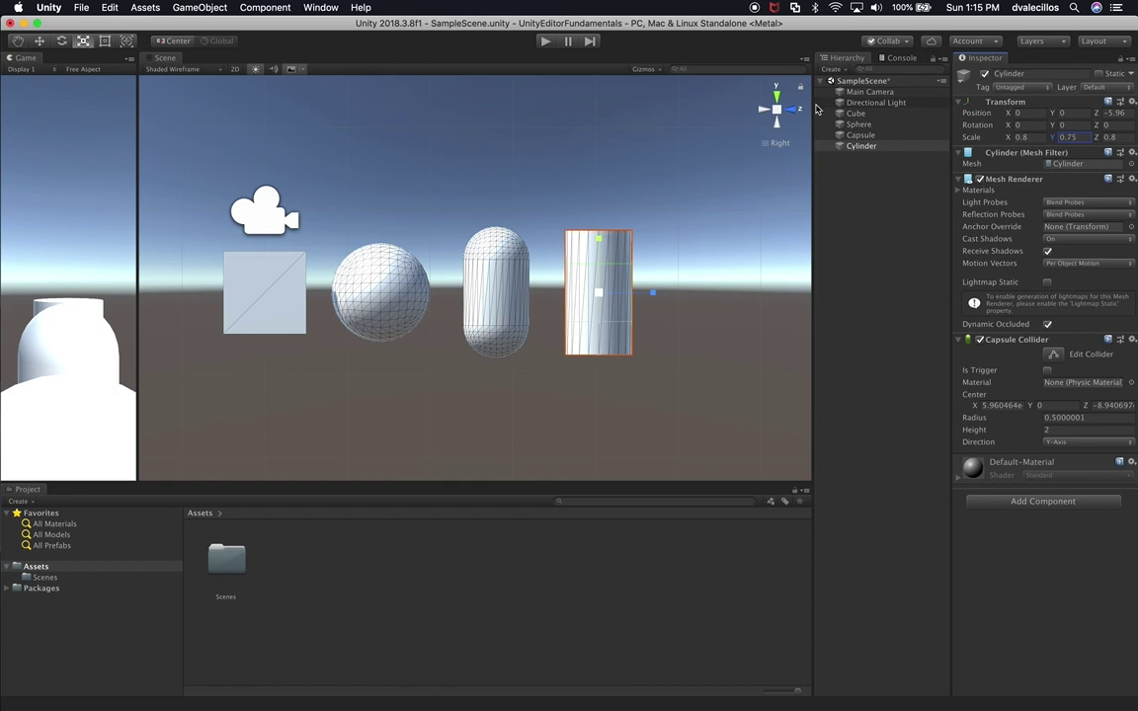
Step: Try widening the cylinder along X from the front, undo it, and set its X scale to 1
{"action": "left_click", "coordinate": [793, 111]}
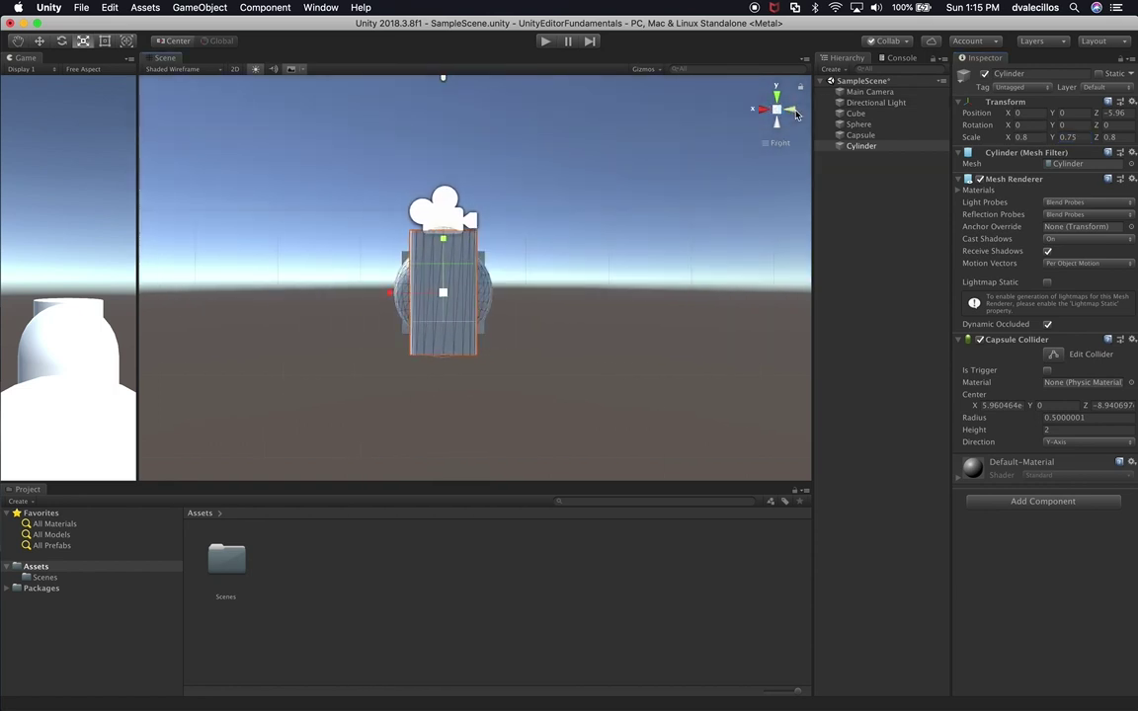
{"action": "left_click_drag", "start_coordinate": [391, 293], "coordinate": [366, 298]}
{"action": "key", "text": "super+z"}
{"action": "left_click", "coordinate": [1025, 138]}
{"action": "type", "text": "1"}
Step: Remove the Capsule Collider component from the cylinder
{"action": "left_click", "coordinate": [763, 109]}
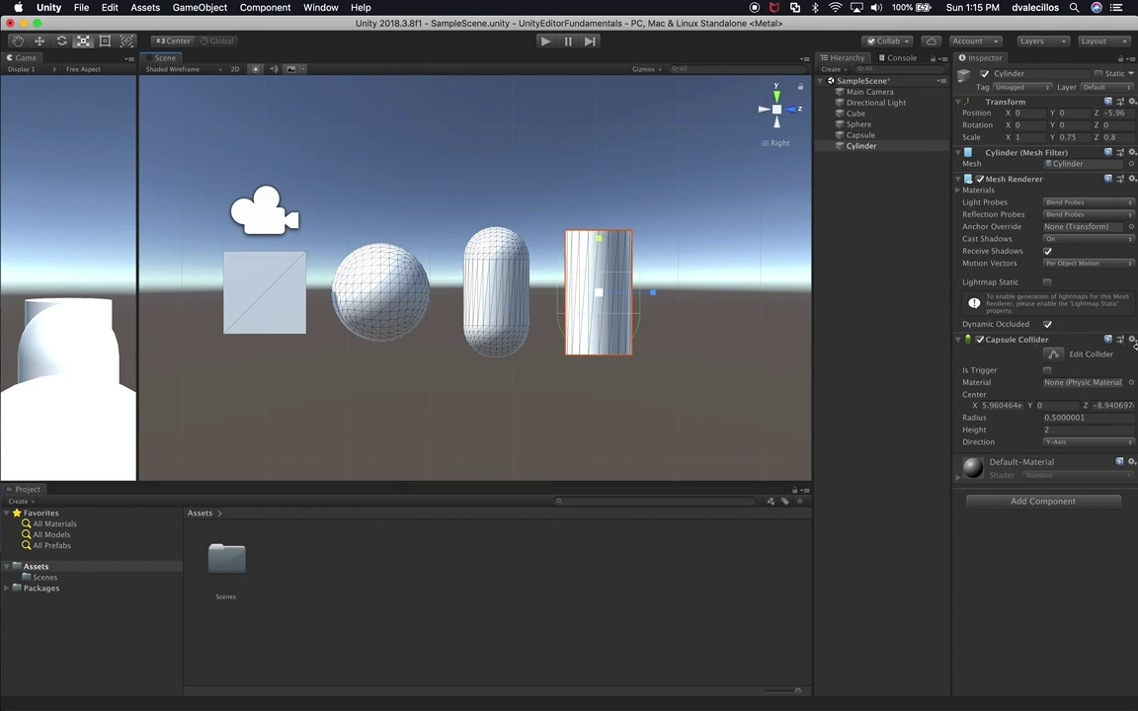
{"action": "left_click", "coordinate": [1133, 340]}
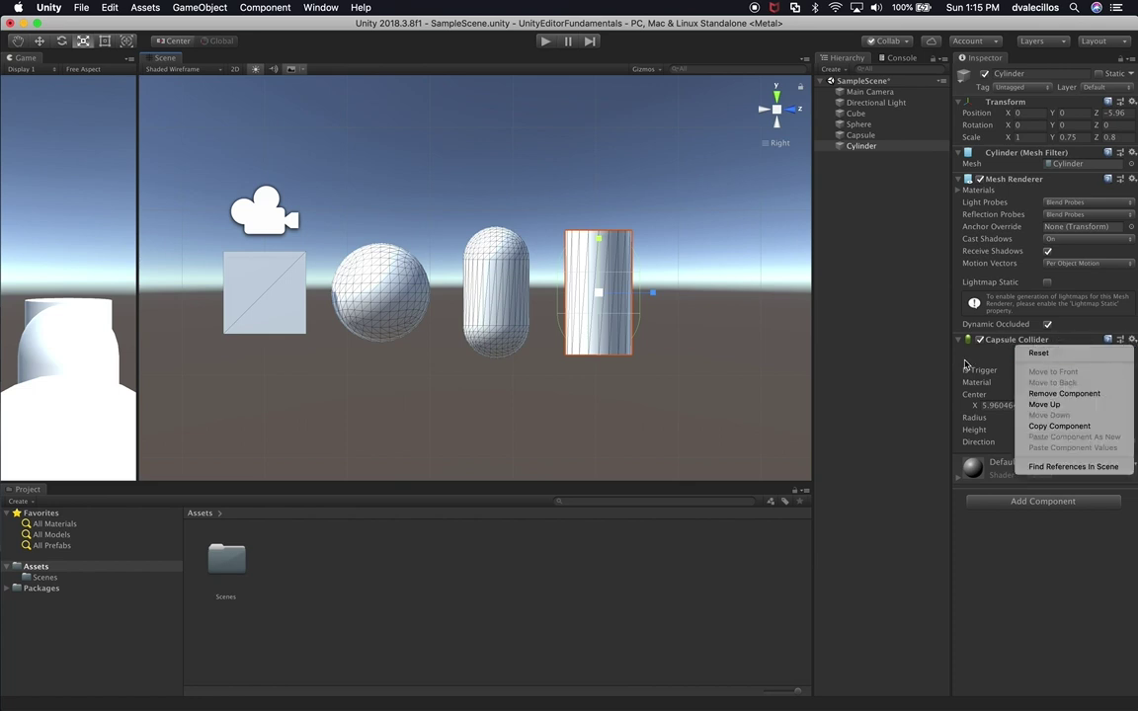
{"action": "left_click", "coordinate": [890, 192]}
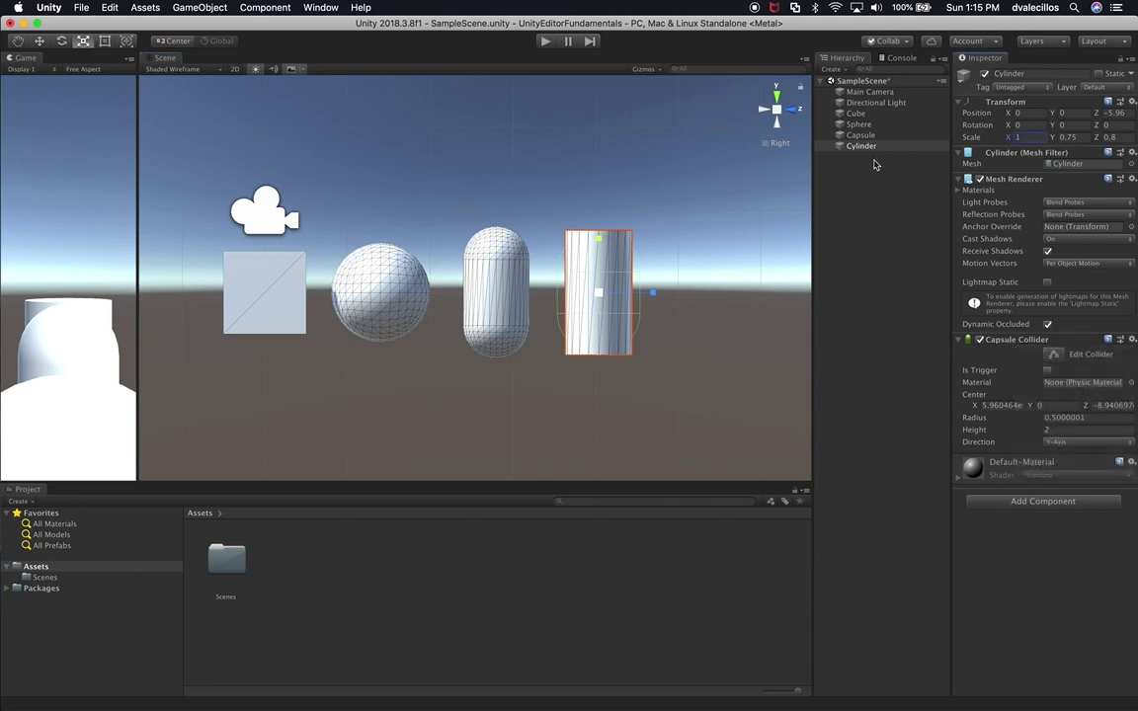
{"action": "left_click", "coordinate": [1133, 340]}
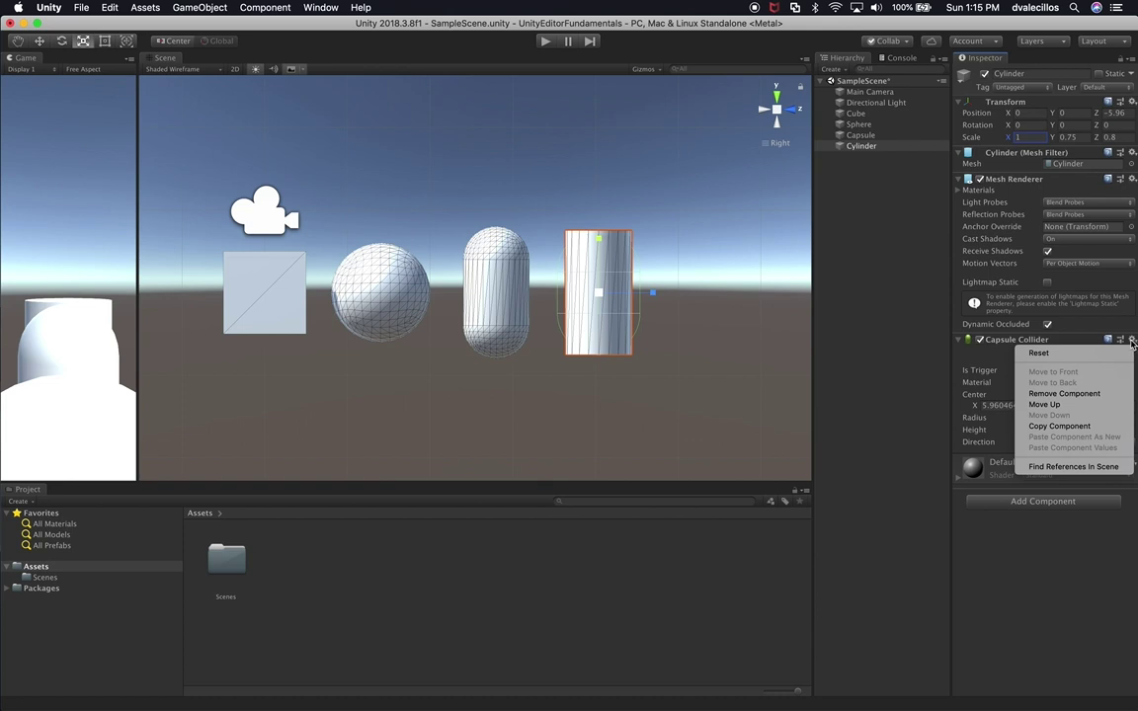
{"action": "left_click", "coordinate": [1065, 393]}
Step: Try stretching the cylinder along X, undo it, and set its X scale to 0.8
{"action": "left_click_drag", "start_coordinate": [694, 292], "coordinate": [389, 450], "text": "alt"}
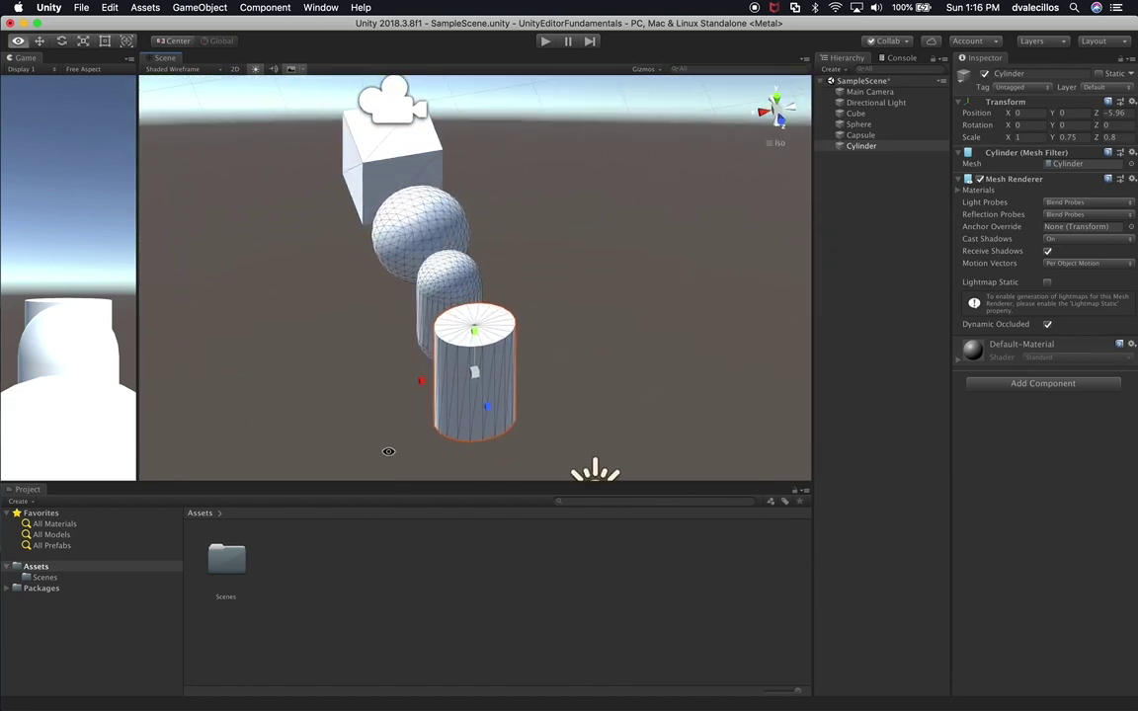
{"action": "mouse_move", "coordinate": [421, 381]}
{"action": "left_mouse_down"}
{"action": "mouse_move", "coordinate": [437, 382]}
{"action": "mouse_move", "coordinate": [417, 400]}
{"action": "left_mouse_up"}
{"action": "key", "text": "super+z"}
{"action": "left_click", "coordinate": [1019, 136]}
{"action": "type", "text": ".8"}
Step: Add a 3D plane to SampleScene at the top level of the hierarchy
{"action": "mouse_move", "coordinate": [593, 215]}
{"action": "left_mouse_down", "text": "alt"}
{"action": "mouse_move", "coordinate": [711, 150]}
{"action": "mouse_move", "coordinate": [684, 160]}
{"action": "mouse_move", "coordinate": [638, 217]}
{"action": "mouse_move", "coordinate": [604, 232]}
{"action": "left_mouse_up", "text": "alt"}
{"action": "left_click", "coordinate": [761, 107]}
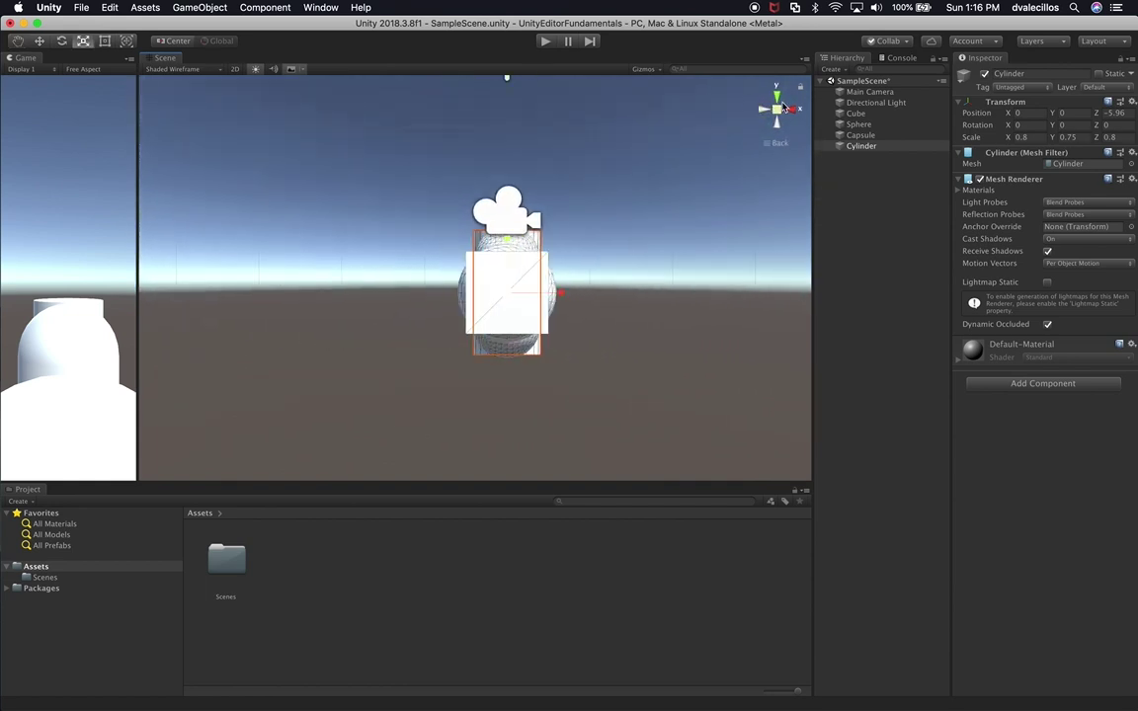
{"action": "left_click", "coordinate": [792, 109]}
{"action": "left_click", "coordinate": [777, 110]}
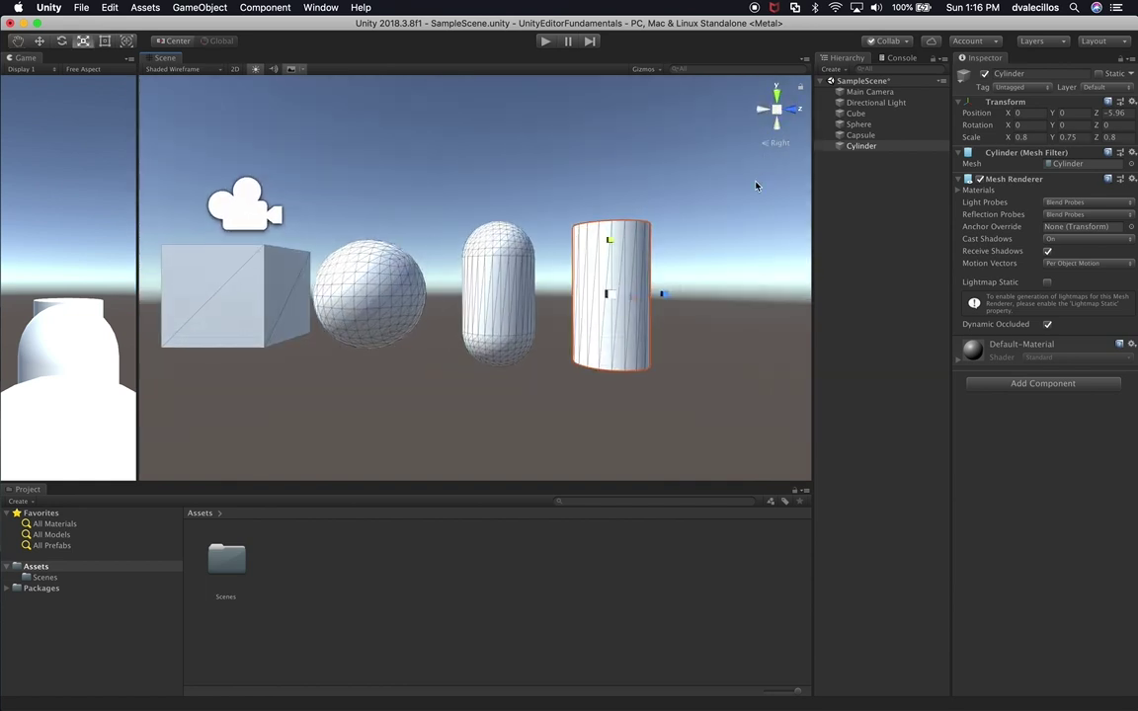
{"action": "left_click", "coordinate": [776, 113]}
{"action": "middle_click_drag", "start_coordinate": [753, 258], "coordinate": [665, 268]}
{"action": "right_click", "coordinate": [887, 183]}
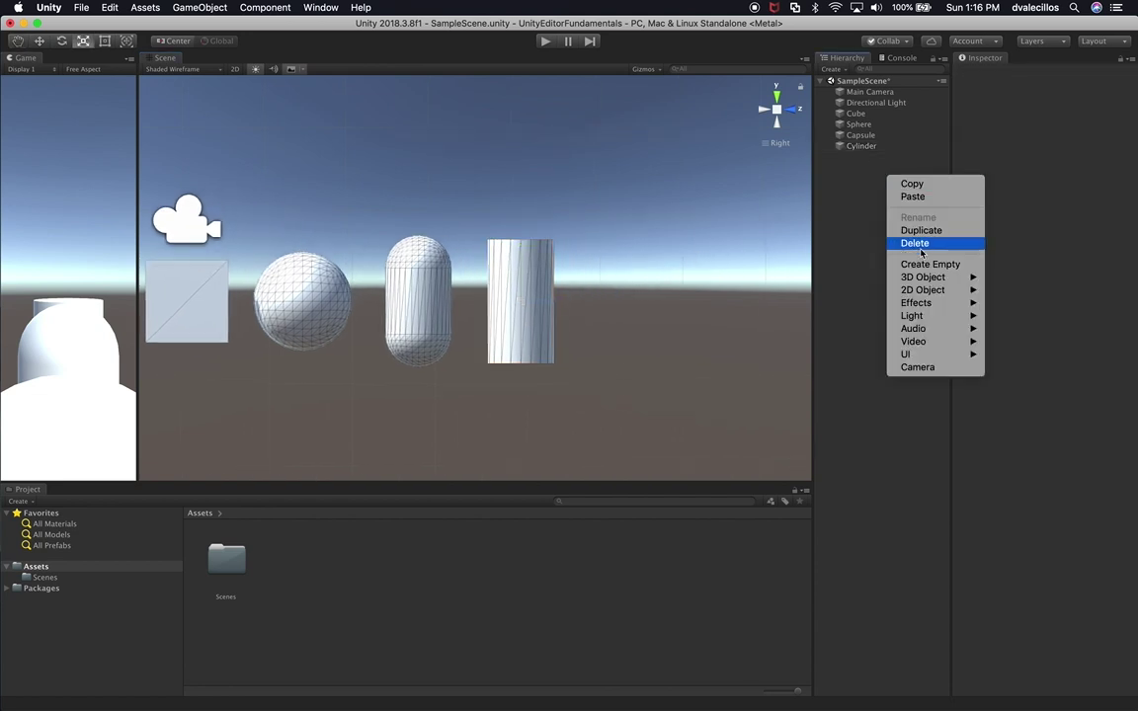
{"action": "mouse_move", "coordinate": [927, 280]}
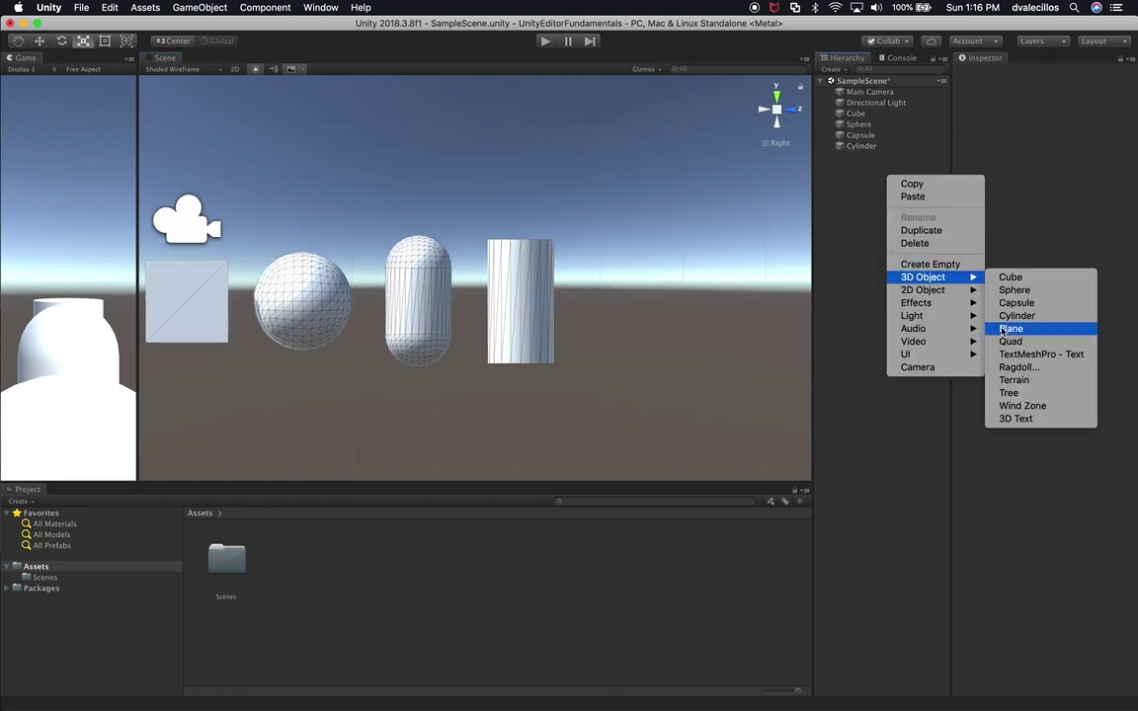
{"action": "left_click", "coordinate": [1007, 328]}
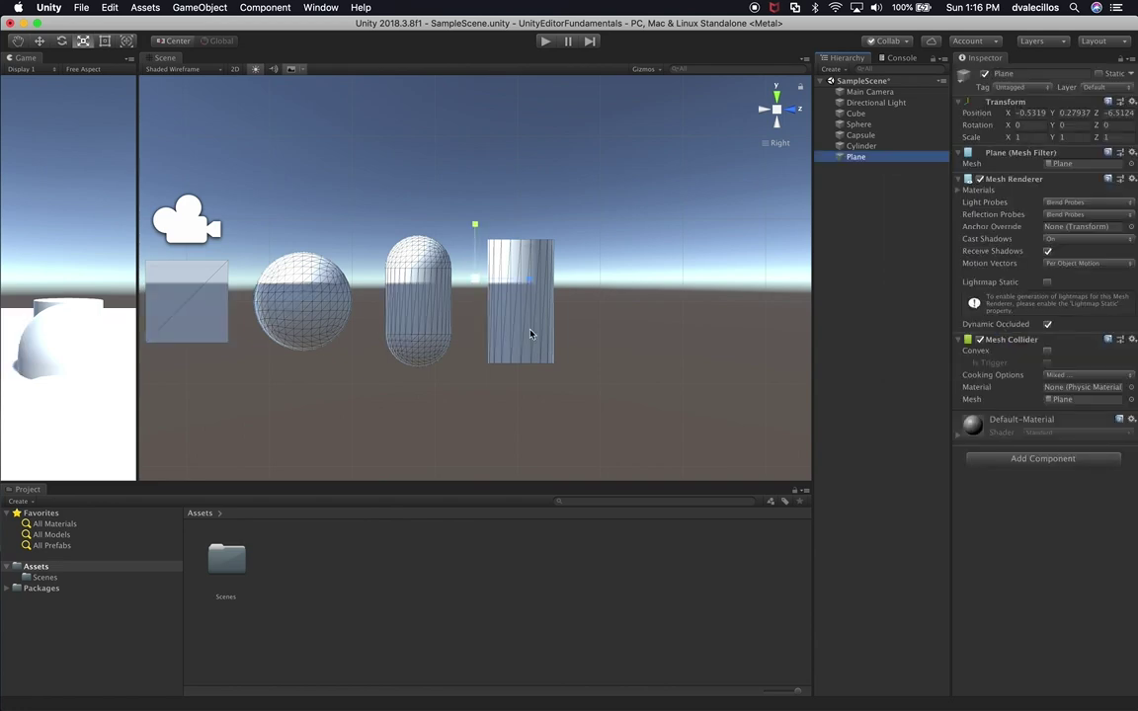
Step: Shrink the plane uniformly with the Scale tool to about 0.22 on all three axes
{"action": "left_click", "coordinate": [718, 119]}
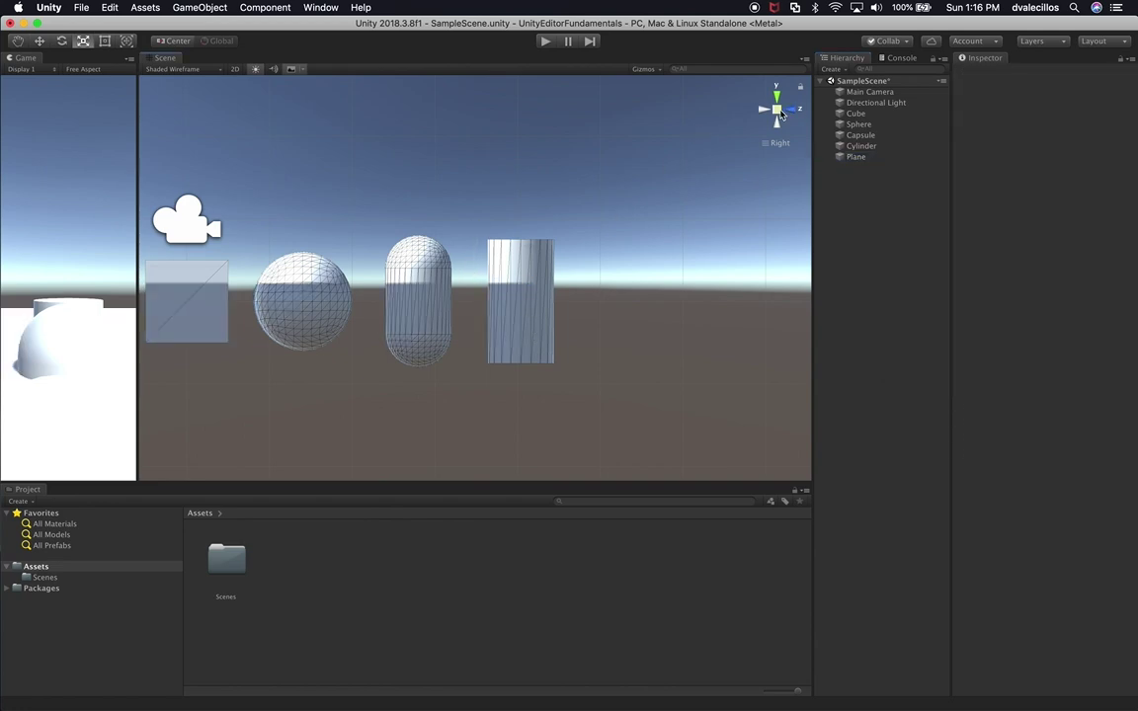
{"action": "left_click", "coordinate": [777, 111]}
{"action": "left_click_drag", "start_coordinate": [681, 263], "coordinate": [520, 370], "text": "alt"}
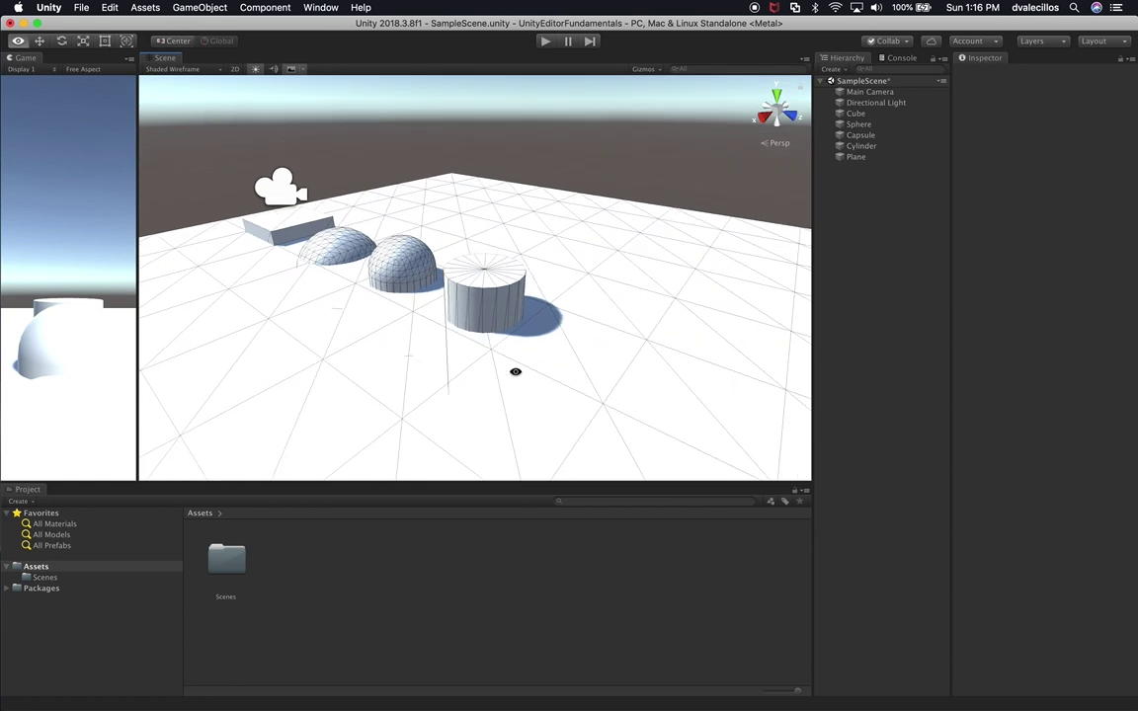
{"action": "scroll", "coordinate": [579, 358], "scroll_direction": "down", "scroll_amount": 6}
{"action": "scroll", "coordinate": [579, 358], "scroll_direction": "up", "scroll_amount": 2}
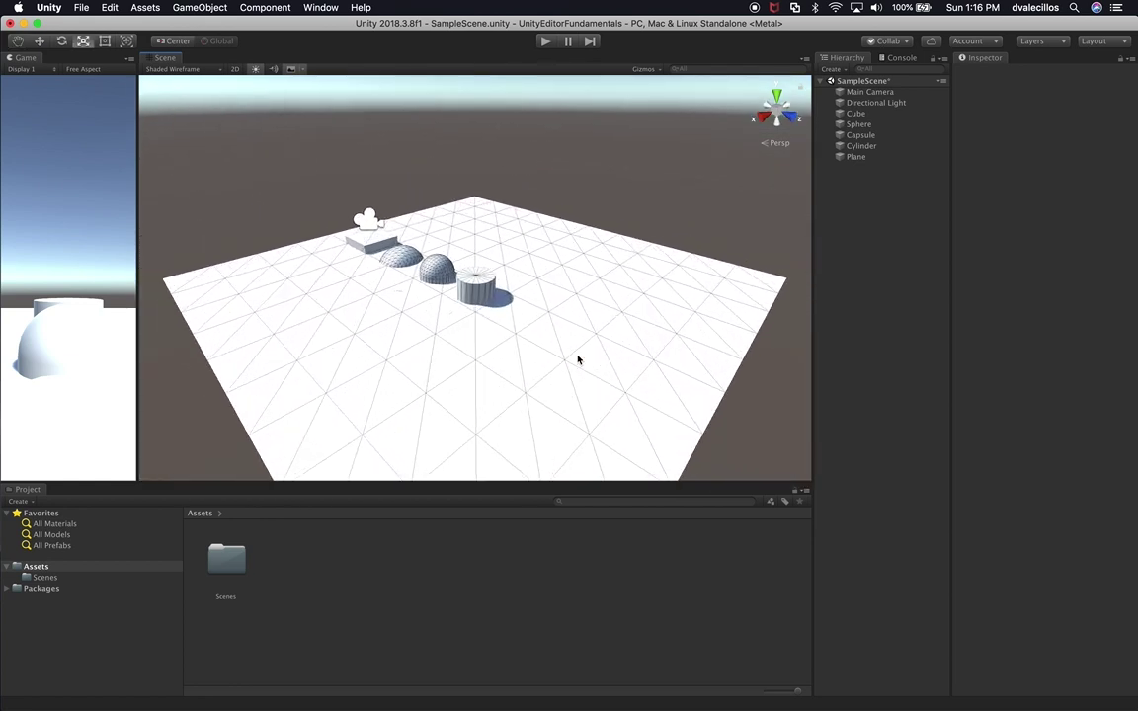
{"action": "left_click", "coordinate": [578, 359]}
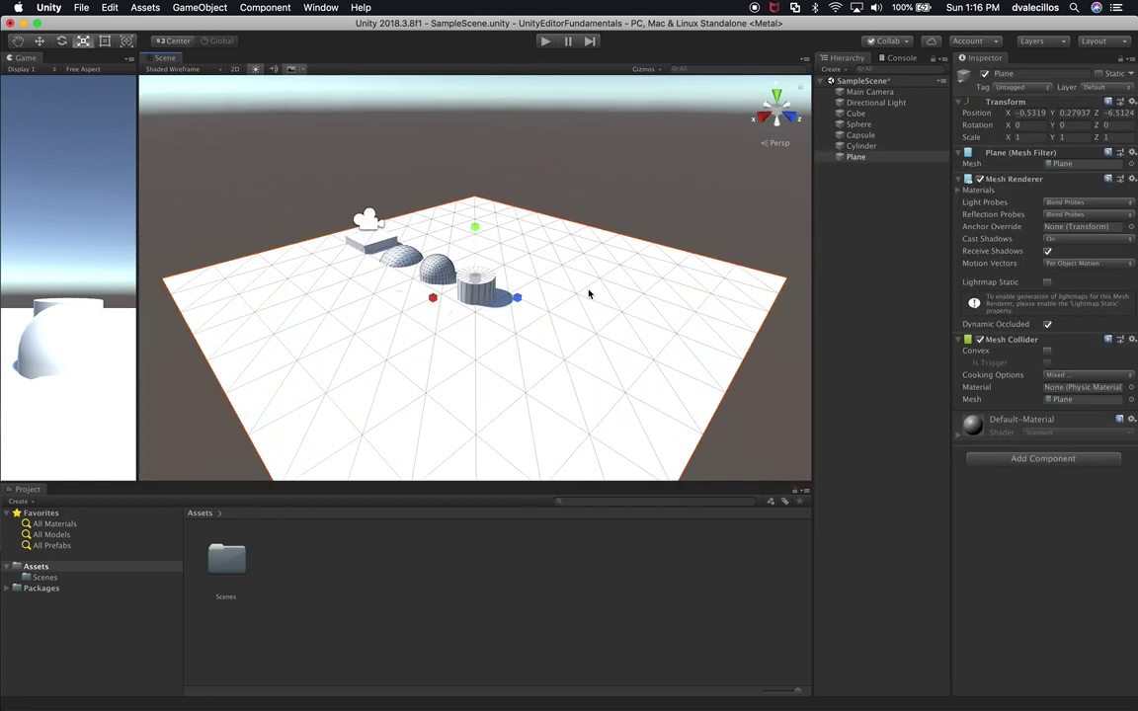
{"action": "left_click_drag", "start_coordinate": [481, 280], "coordinate": [429, 285]}
Step: Move the plane along Z past the cylinder to a Z position of about -4.26
{"action": "key", "text": "q"}
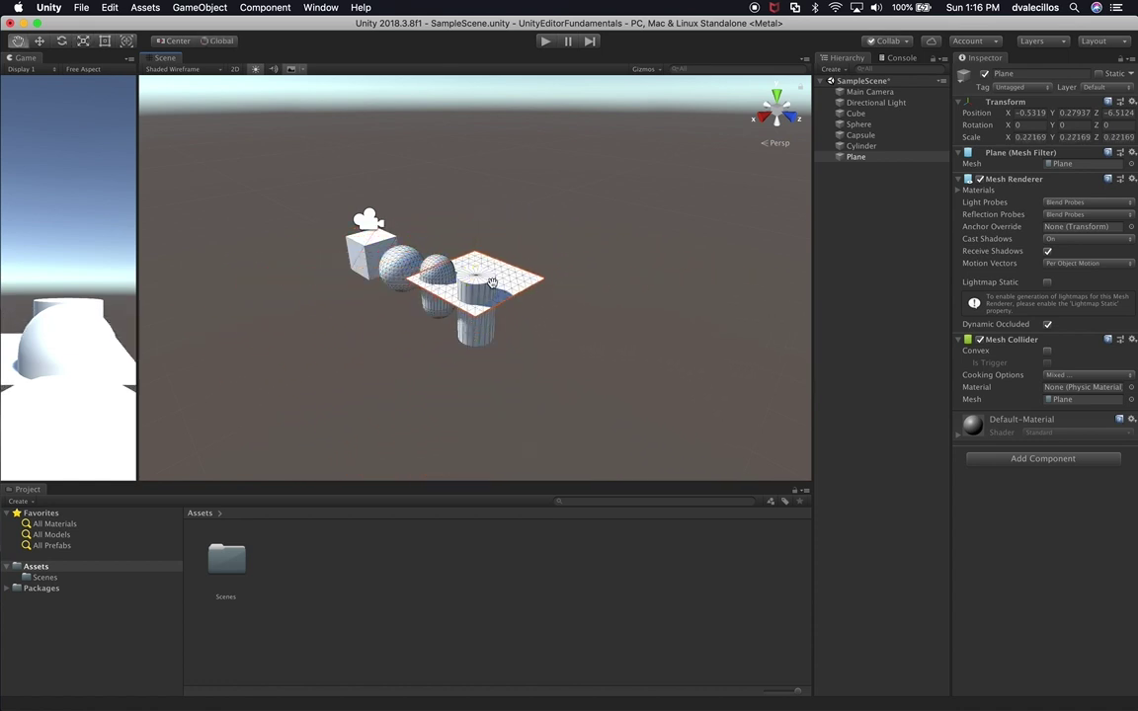
{"action": "key", "text": "w"}
{"action": "left_click_drag", "start_coordinate": [502, 287], "coordinate": [589, 323]}
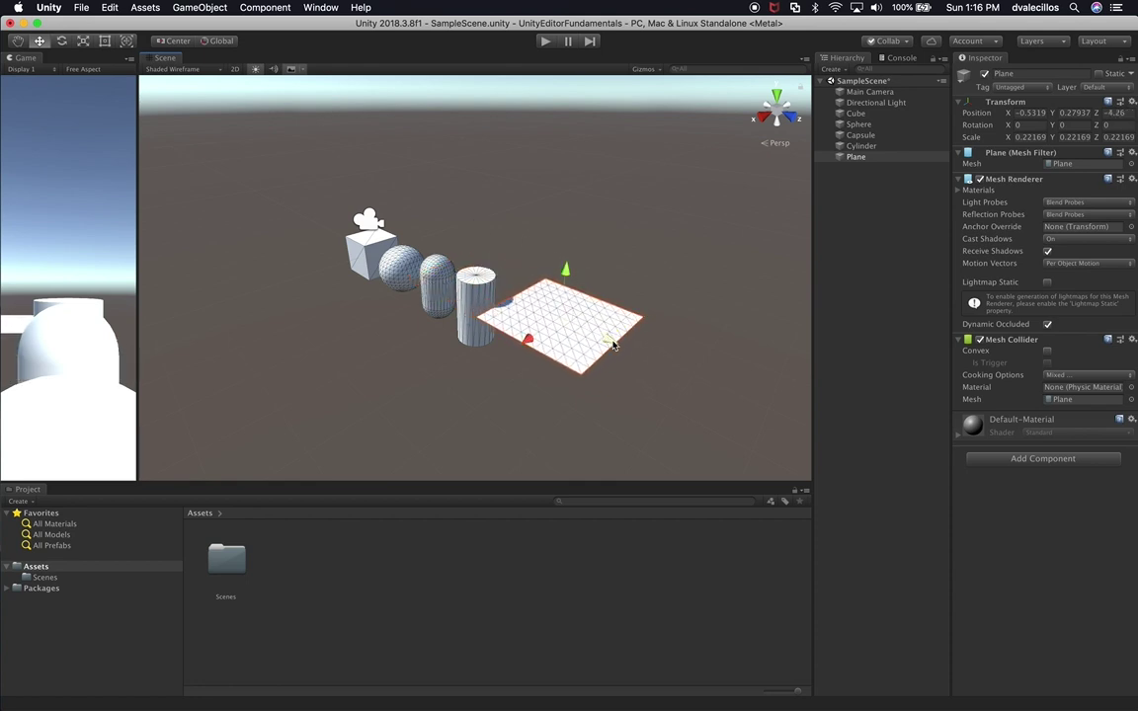
{"action": "key", "text": "r"}
{"action": "left_click_drag", "start_coordinate": [559, 318], "coordinate": [583, 322]}
{"action": "key", "text": "super+z"}
Step: Rotate the plane about its Z axis and set its Z rotation to -90
{"action": "key", "text": "e"}
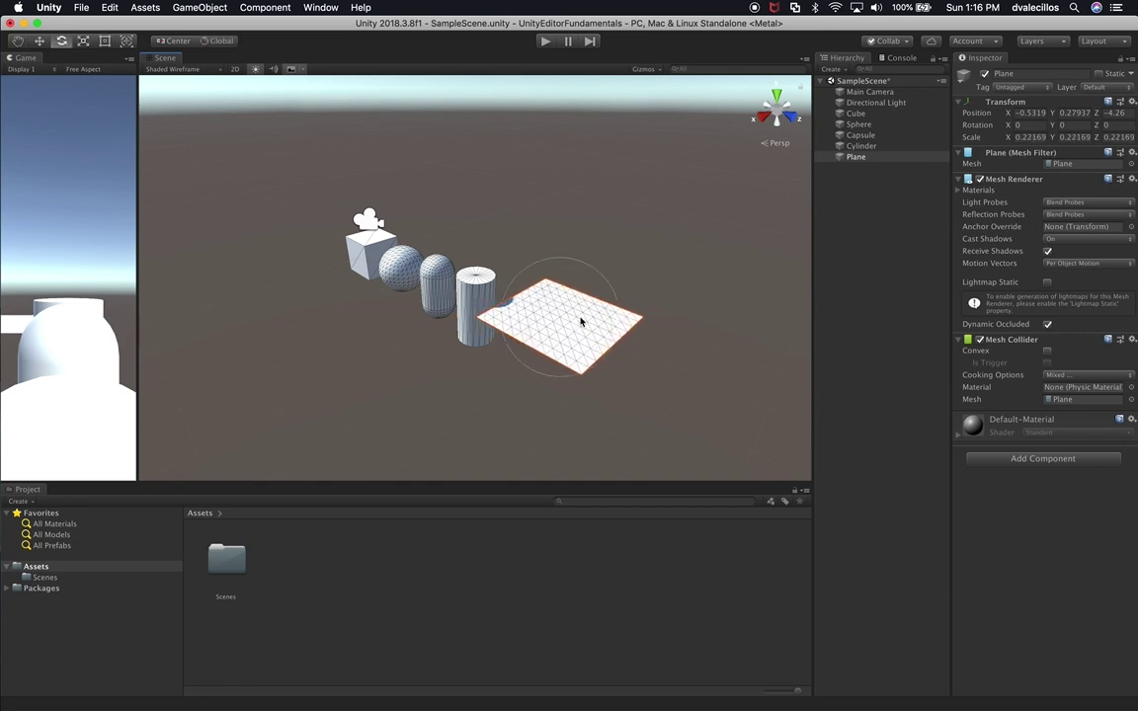
{"action": "left_click_drag", "start_coordinate": [555, 313], "coordinate": [515, 387]}
{"action": "key", "text": "super+z"}
{"action": "left_click_drag", "start_coordinate": [532, 329], "coordinate": [518, 407]}
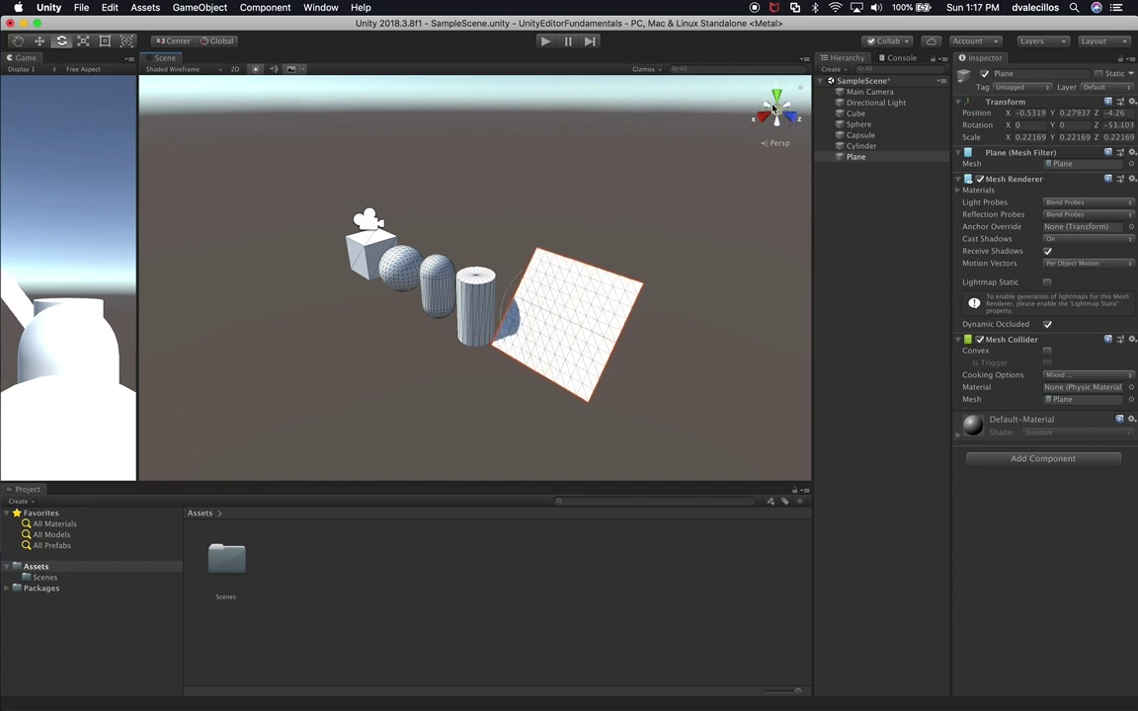
{"action": "left_click", "coordinate": [1112, 126]}
{"action": "type", "text": "90"}
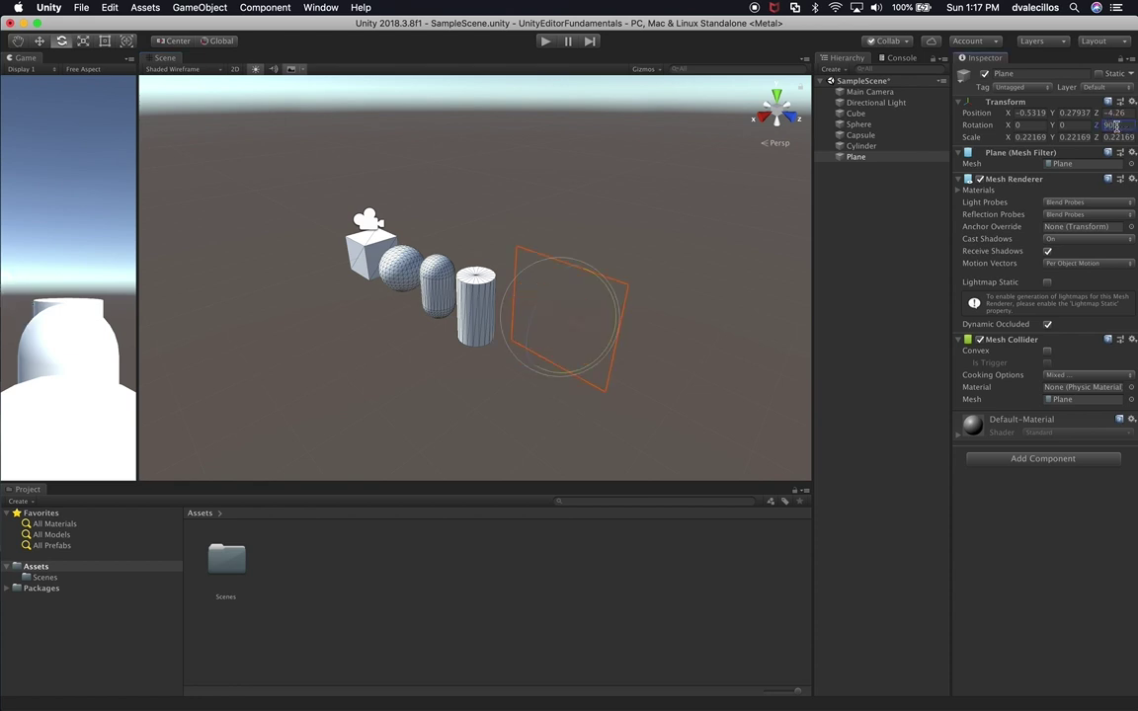
{"action": "type", "text": "-90"}
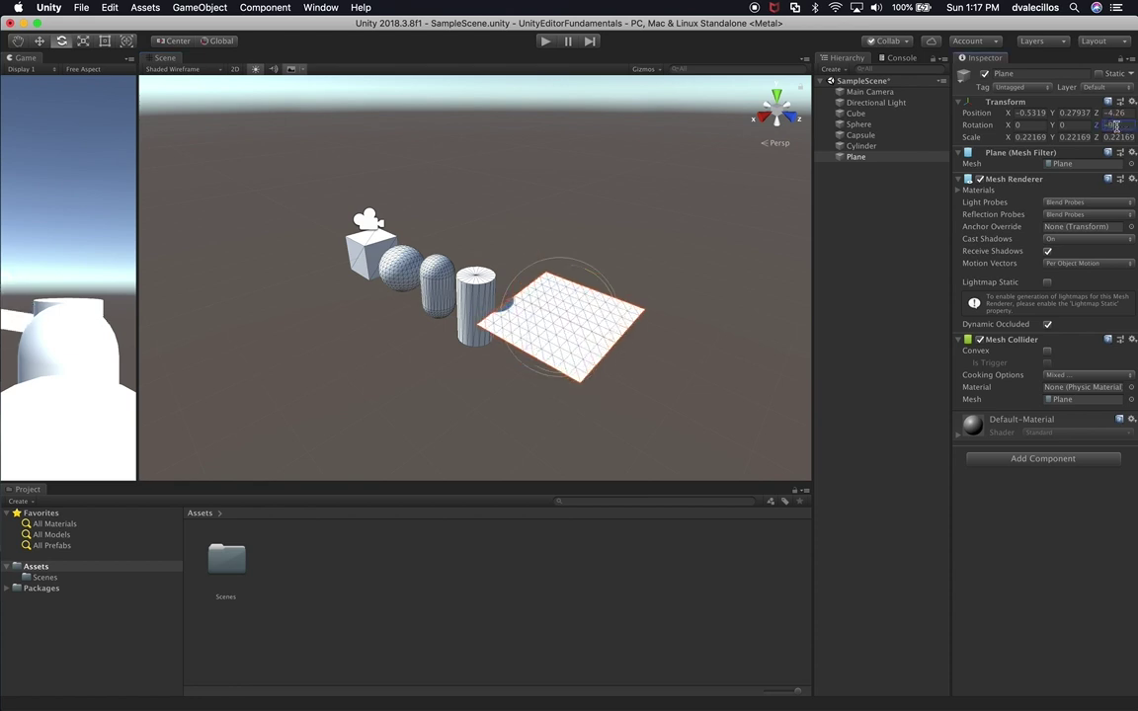
Step: Move the plane along X to about -0.01 so it lines up with the row of primitives
{"action": "left_click", "coordinate": [668, 315]}
{"action": "left_click_drag", "start_coordinate": [668, 315], "coordinate": [431, 350], "text": "alt"}
{"action": "left_click", "coordinate": [496, 334]}
{"action": "key", "text": "w"}
{"action": "key", "text": "t"}
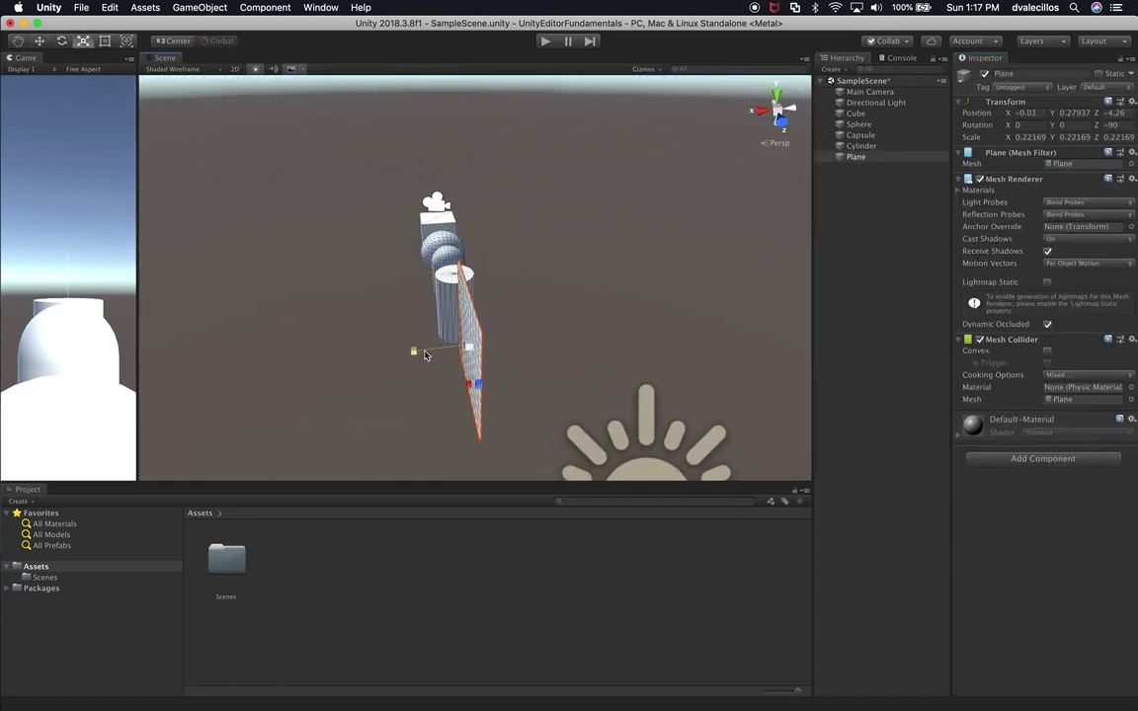
Step: Frame the plane, capsule, sphere and cube one after another in the scene, ending back on the plane
{"action": "key", "text": "f"}
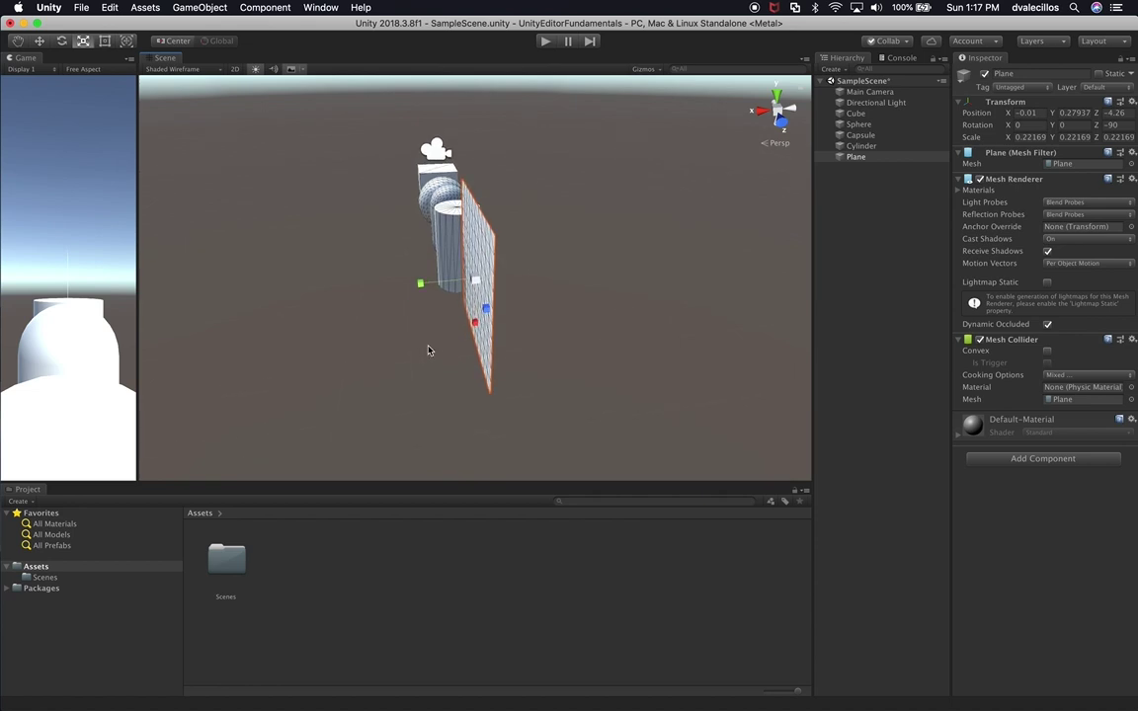
{"action": "left_click", "coordinate": [444, 242]}
{"action": "key", "text": "f"}
{"action": "left_click", "coordinate": [433, 175]}
{"action": "key", "text": "f"}
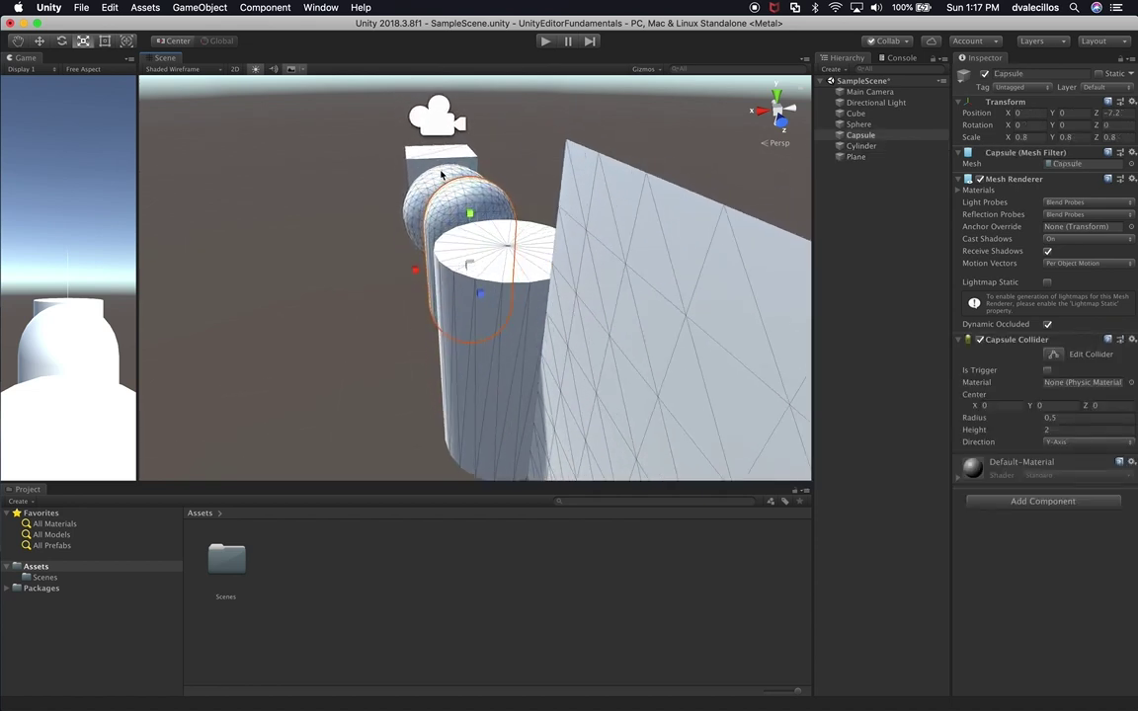
{"action": "left_click", "coordinate": [446, 203]}
{"action": "key", "text": "f"}
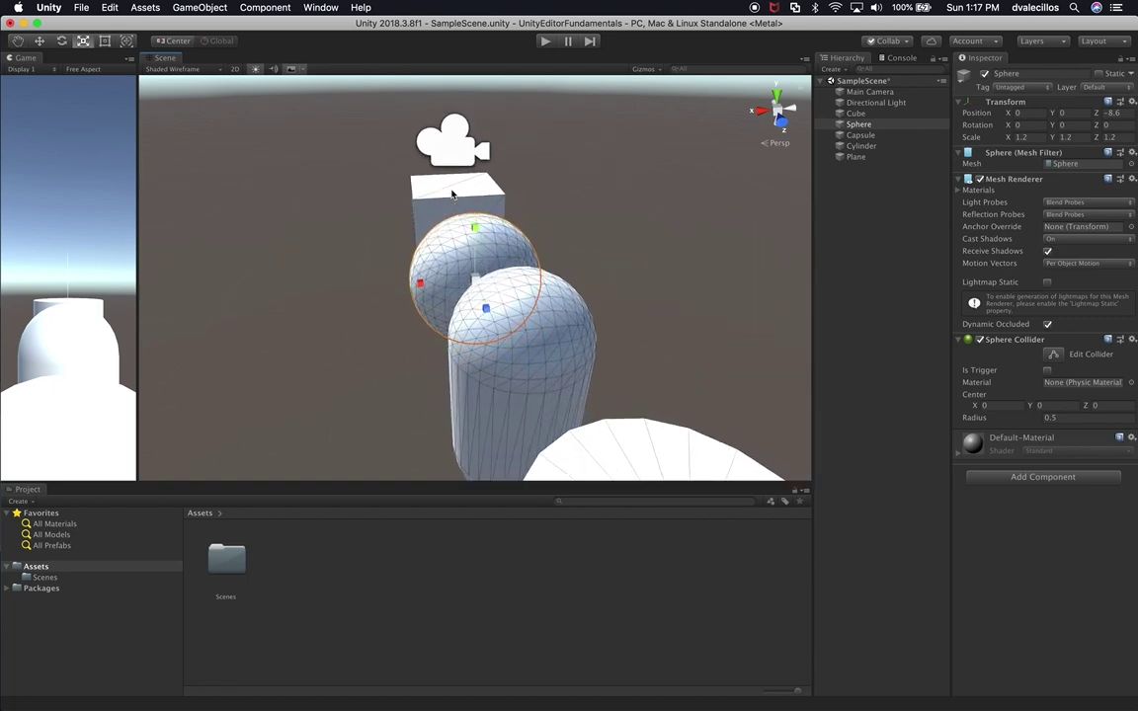
{"action": "left_click", "coordinate": [454, 196]}
{"action": "key", "text": "f"}
{"action": "scroll", "coordinate": [538, 312], "scroll_direction": "down", "scroll_amount": 5}
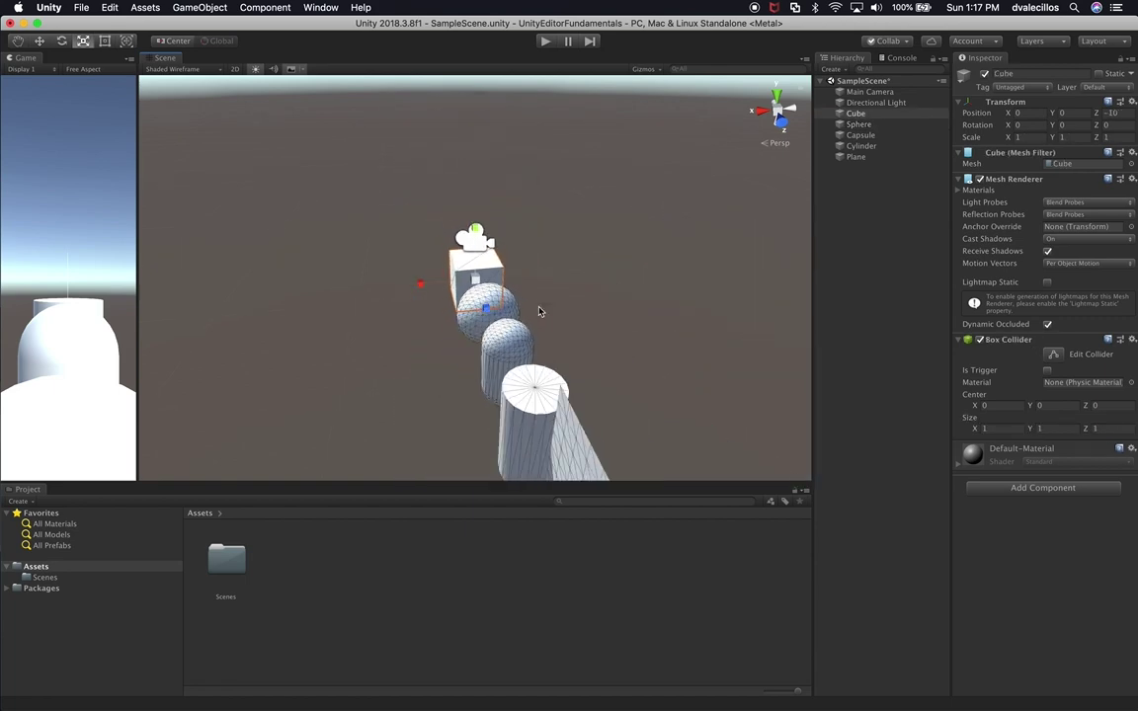
{"action": "left_click", "coordinate": [570, 440]}
{"action": "key", "text": "f"}
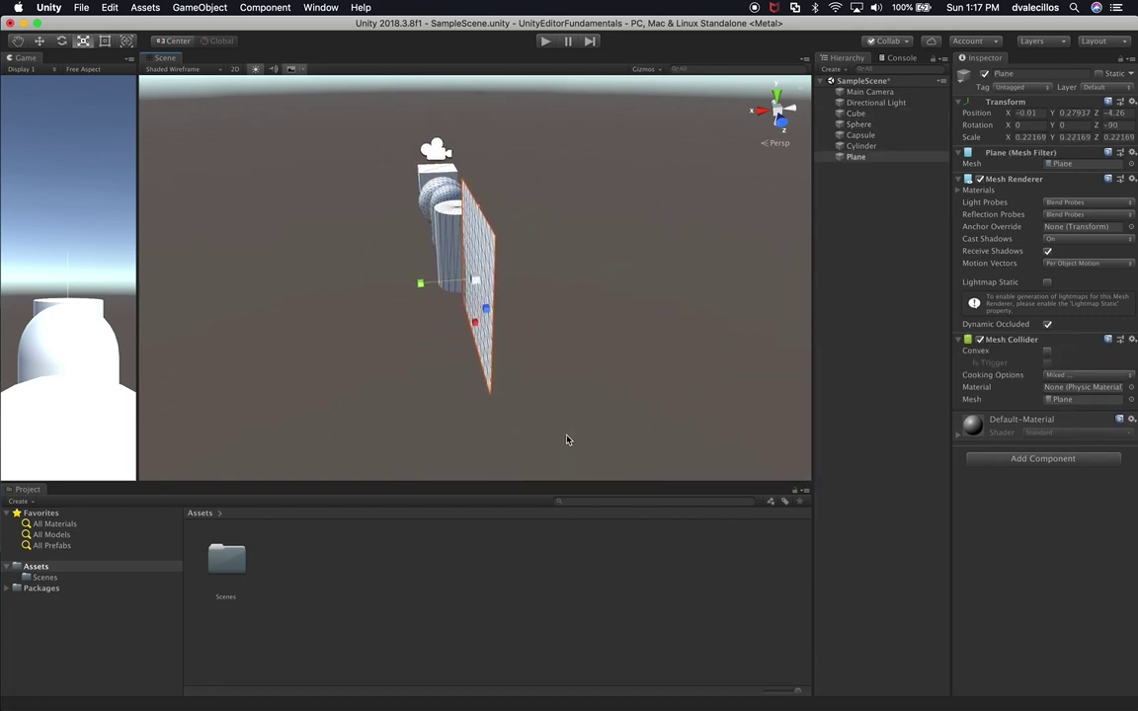
Step: Seen from the right side, shrink the plane's X scale to about 0.147 and lower it to a Y position of about -0.019
{"action": "left_click_drag", "start_coordinate": [460, 422], "coordinate": [694, 147], "text": "alt"}
{"action": "left_click", "coordinate": [796, 108]}
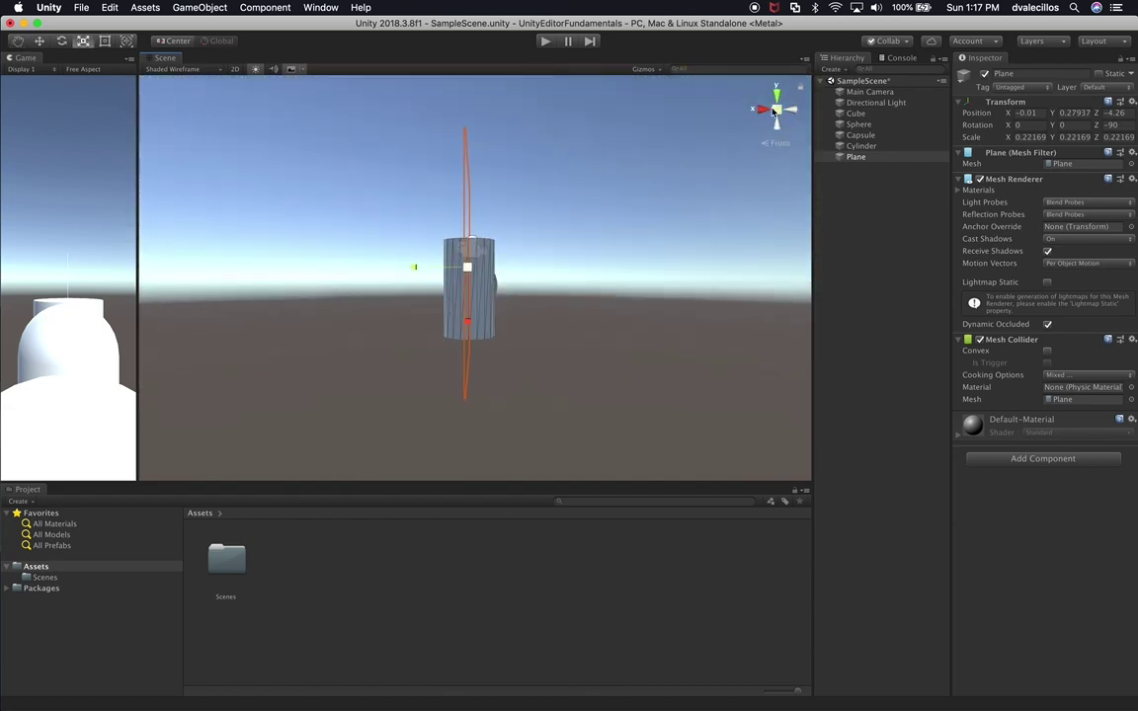
{"action": "left_click", "coordinate": [762, 109]}
{"action": "left_click_drag", "start_coordinate": [552, 318], "coordinate": [555, 305]}
{"action": "key", "text": "w"}
{"action": "left_click_drag", "start_coordinate": [553, 216], "coordinate": [551, 240]}
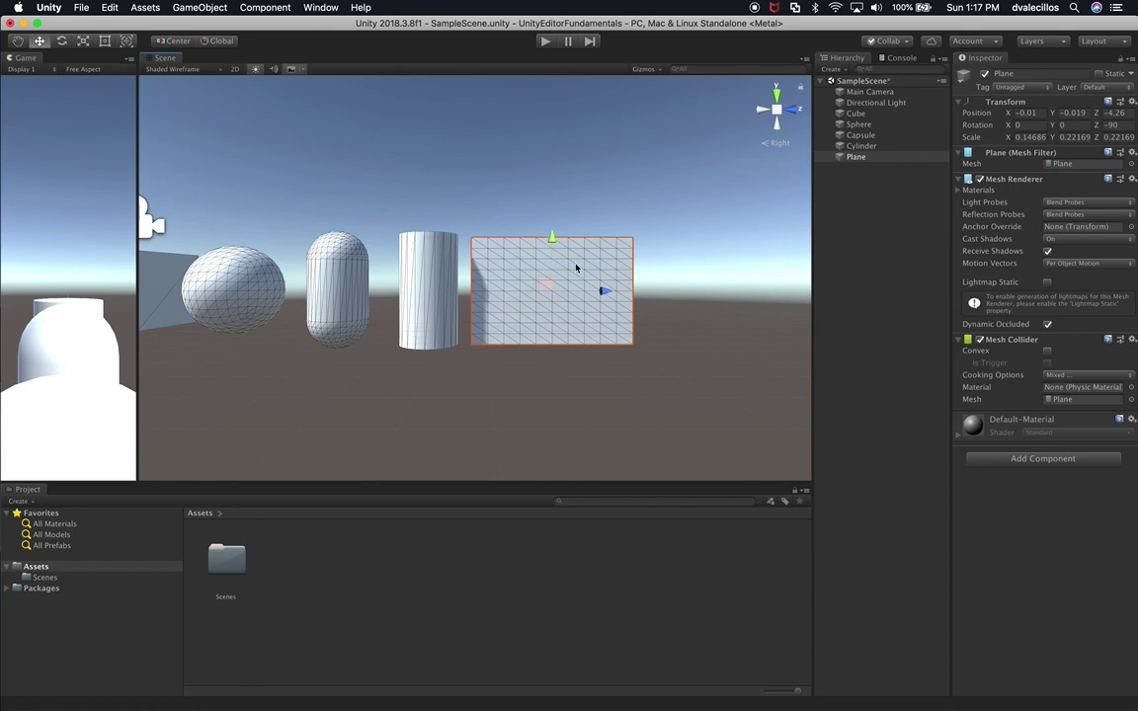
Step: Narrow the plane with the Scale tool to a Z scale of about 0.166 and compare it with the cylinder in isometric projection
{"action": "key", "text": "r"}
{"action": "left_click_drag", "start_coordinate": [607, 294], "coordinate": [592, 297]}
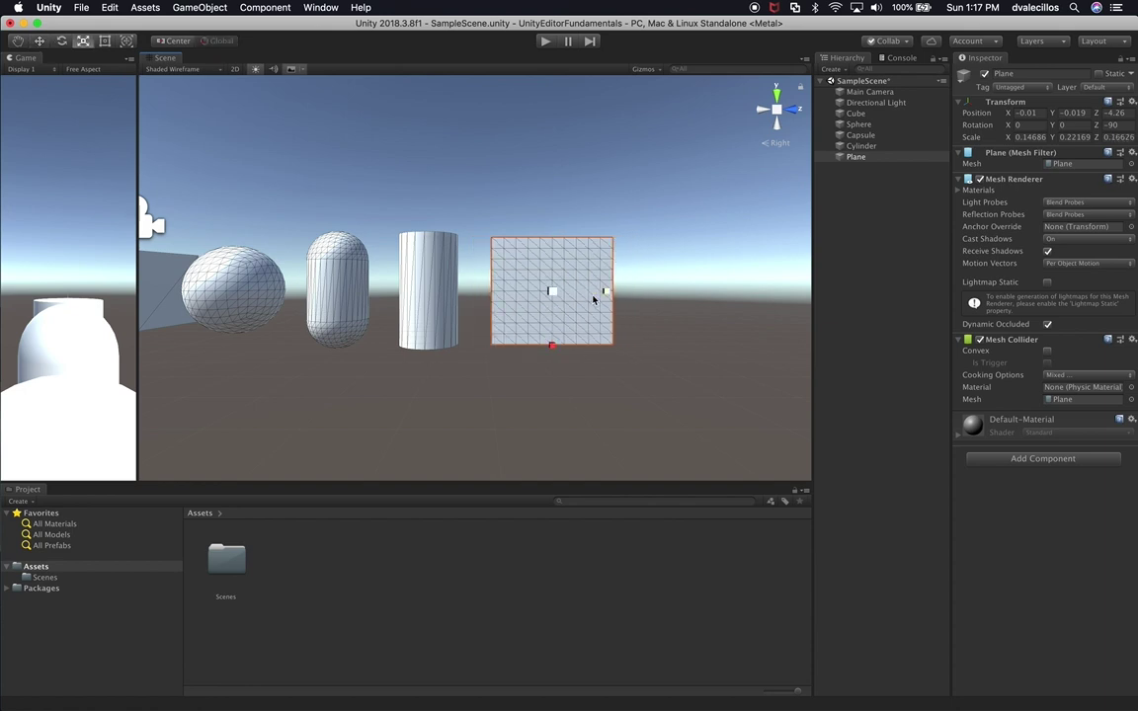
{"action": "left_click", "coordinate": [776, 109]}
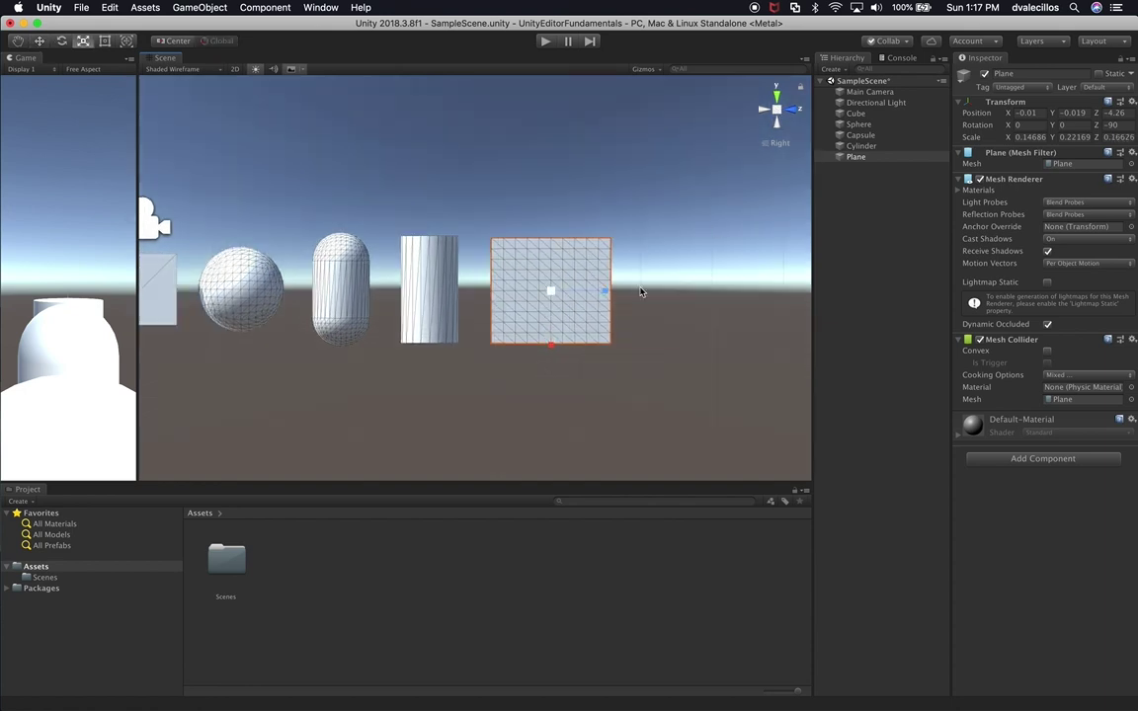
{"action": "scroll", "coordinate": [581, 314], "scroll_direction": "up", "scroll_amount": 4}
{"action": "key", "text": "w"}
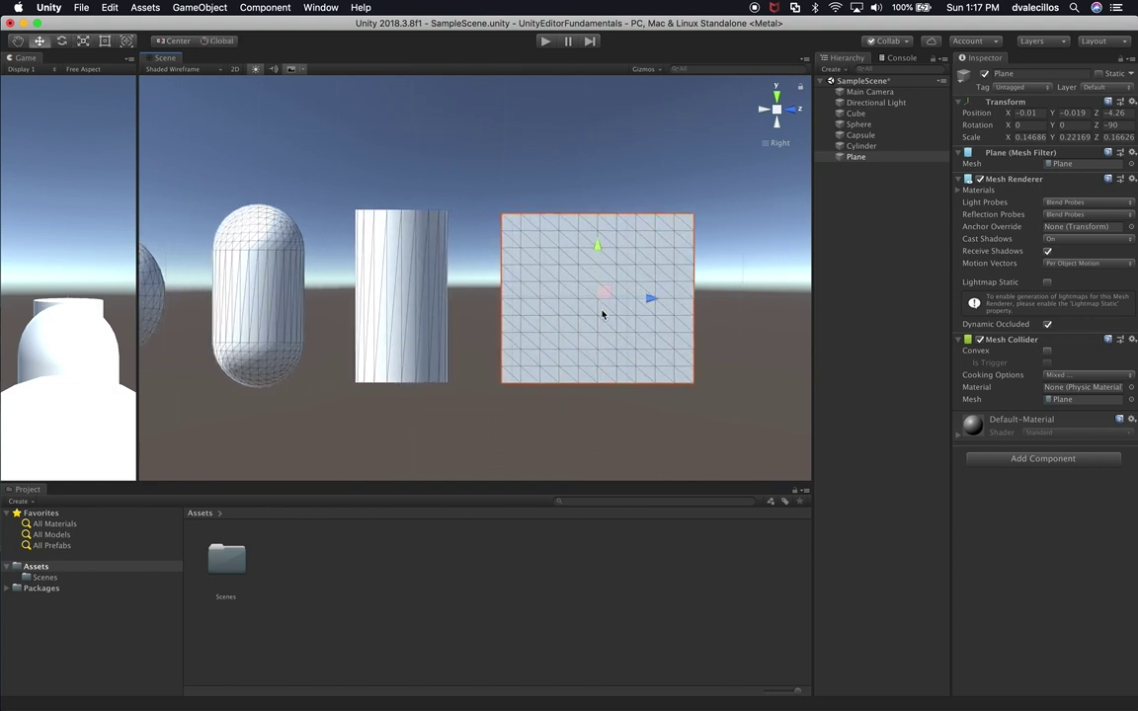
{"action": "left_click_drag", "start_coordinate": [597, 246], "coordinate": [596, 248]}
Step: Round the plane's scale to 0.14 on X, 0.22 on Y and 0.16 on Z
{"action": "left_click", "coordinate": [1023, 137]}
{"action": "type", "text": "0.14"}
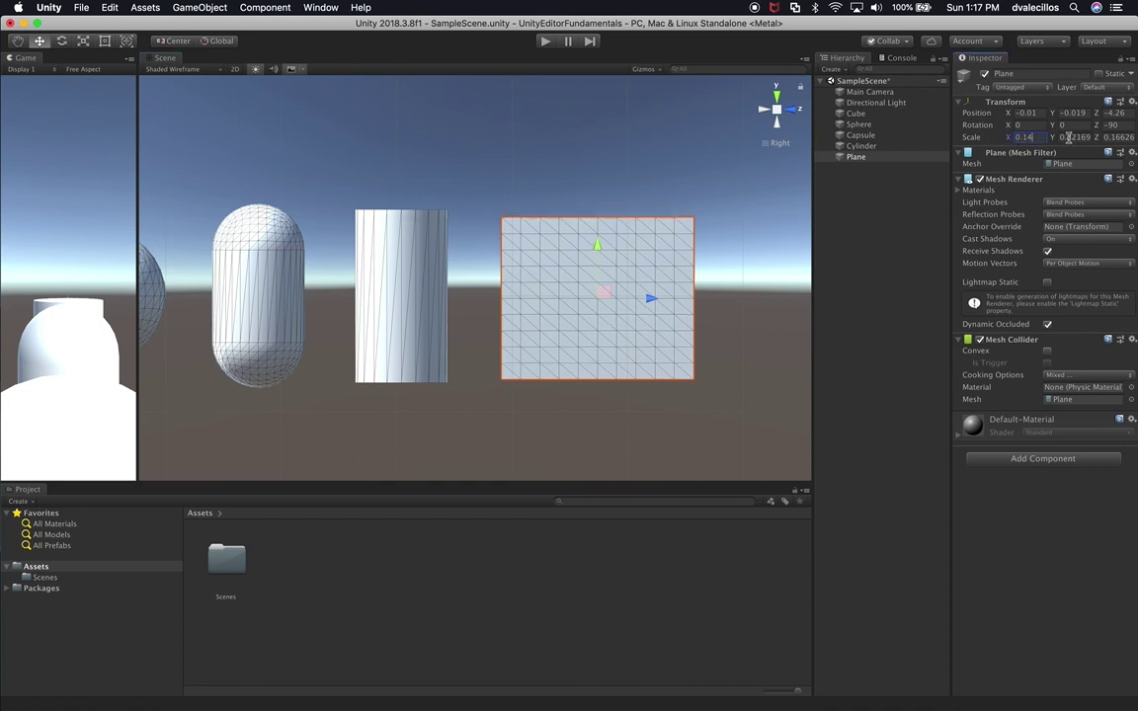
{"action": "left_click", "coordinate": [1084, 136]}
{"action": "key", "text": "Tab"}
{"action": "key", "text": "BackSpace"}
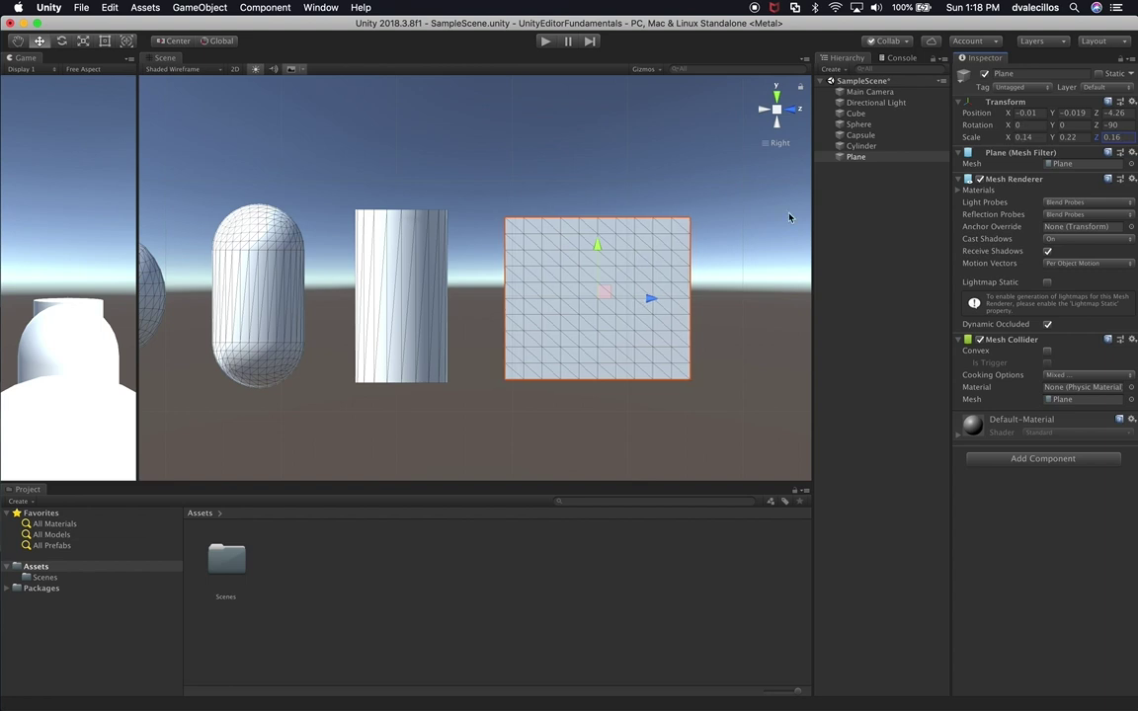
Step: Stretch the plane to match the cylinder's height and set its X scale to 0.15
{"action": "key", "text": "r"}
{"action": "left_click_drag", "start_coordinate": [597, 348], "coordinate": [602, 357]}
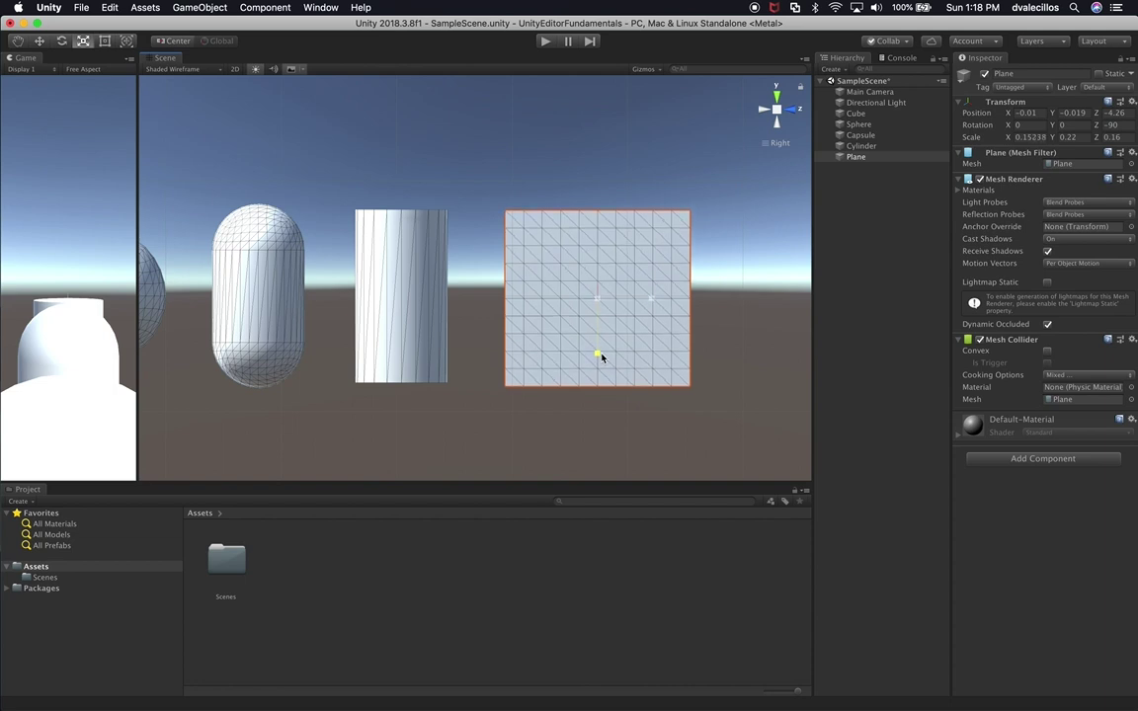
{"action": "left_click_drag", "start_coordinate": [601, 357], "coordinate": [601, 354]}
{"action": "left_click", "coordinate": [1033, 137]}
{"action": "type", "text": "0.1"}
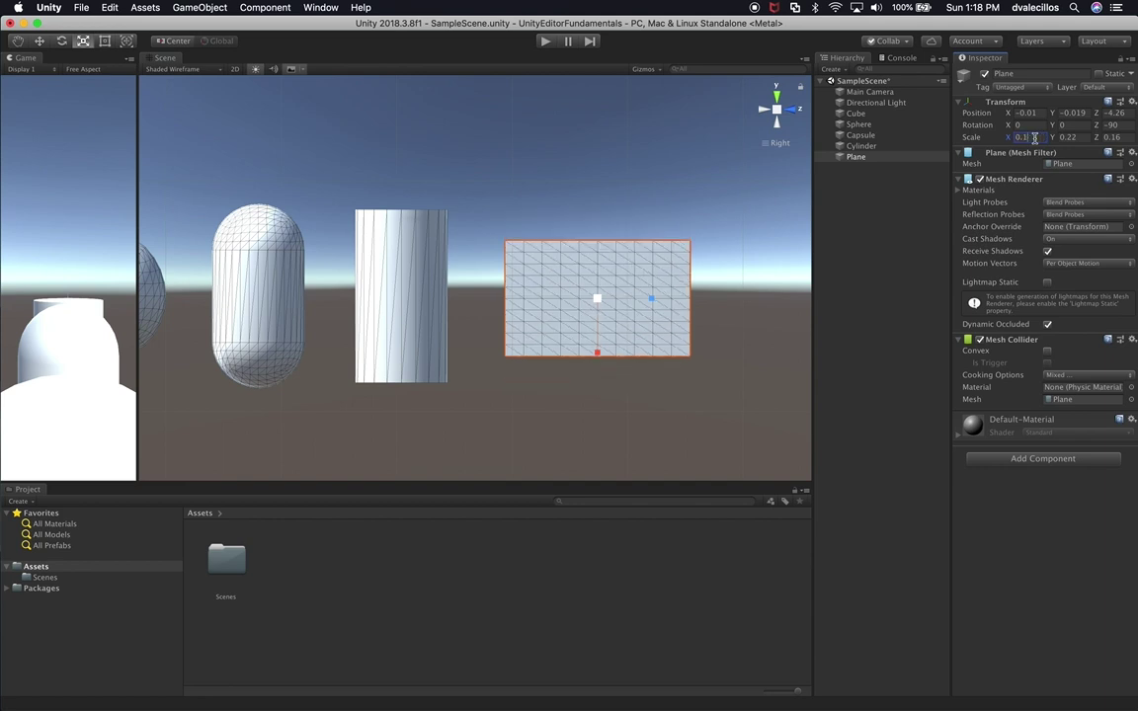
{"action": "type", "text": "5"}
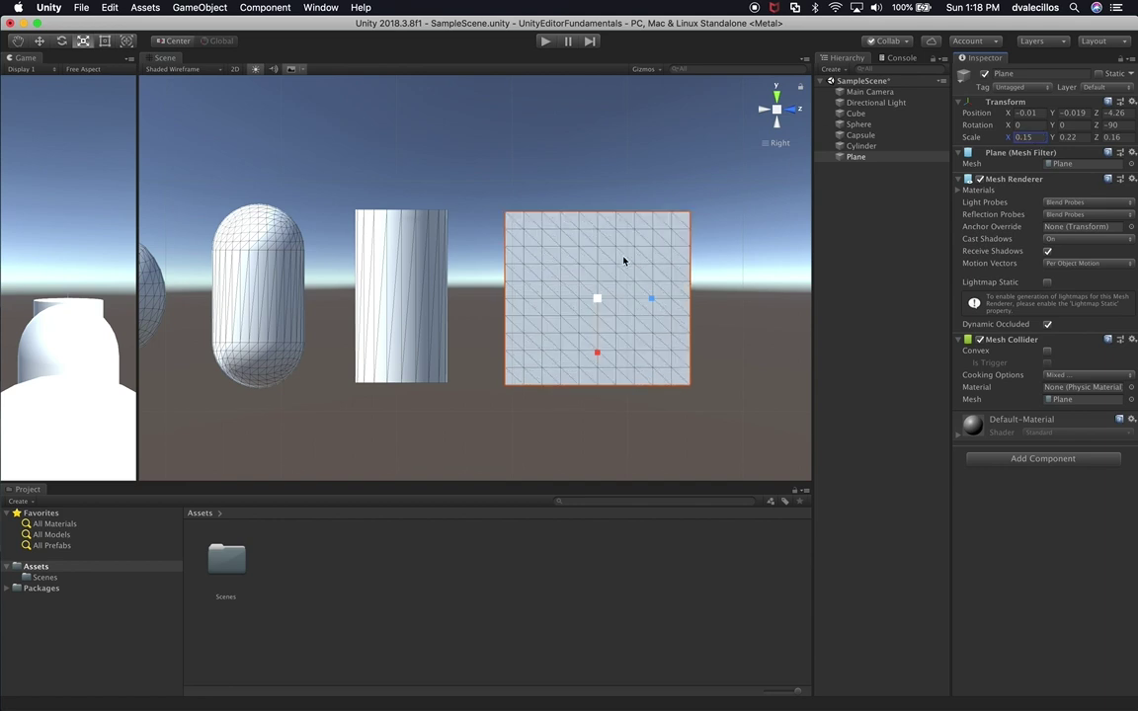
Step: Add a 3D quad to SampleScene at the top level of the hierarchy
{"action": "scroll", "coordinate": [622, 257], "scroll_direction": "down", "scroll_amount": 5}
{"action": "left_click_drag", "start_coordinate": [623, 256], "coordinate": [567, 336], "text": "alt"}
{"action": "right_click", "coordinate": [873, 170]}
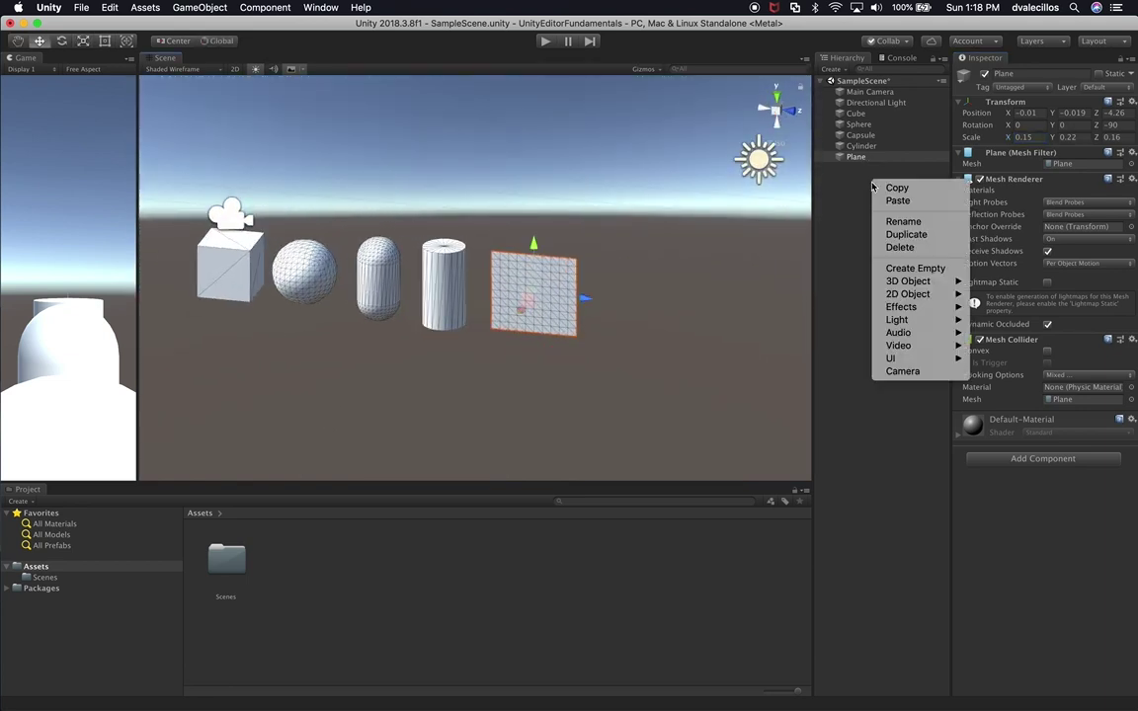
{"action": "left_click", "coordinate": [917, 277]}
{"action": "right_click", "coordinate": [886, 207]}
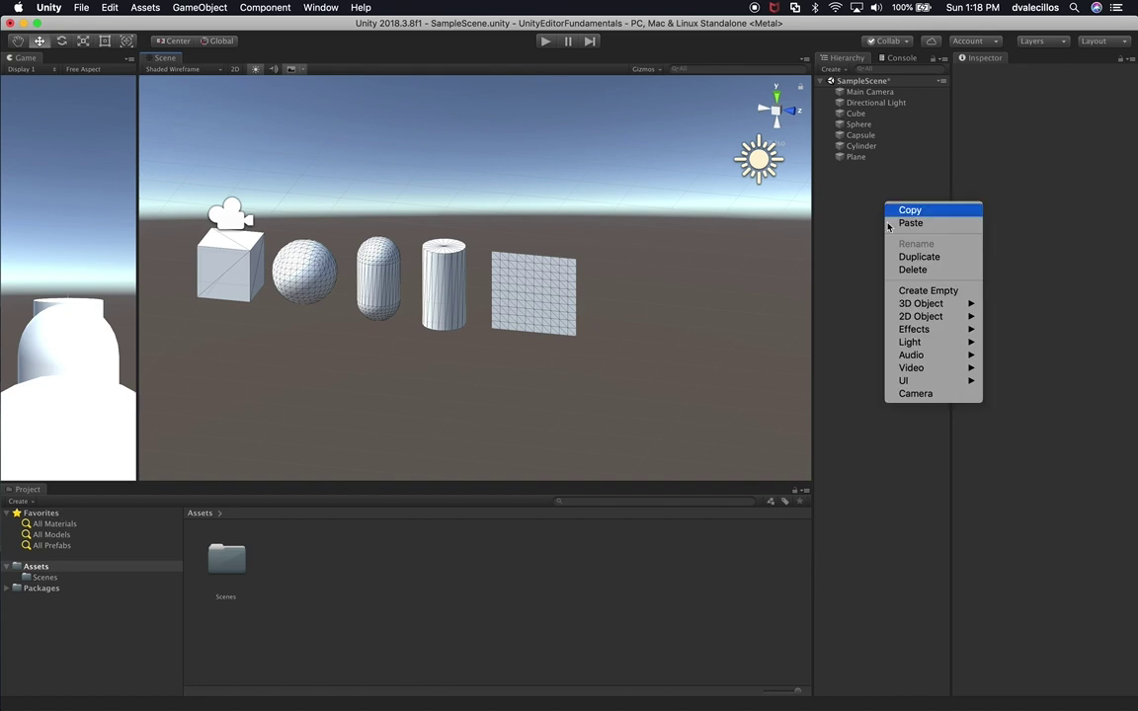
{"action": "mouse_move", "coordinate": [916, 304]}
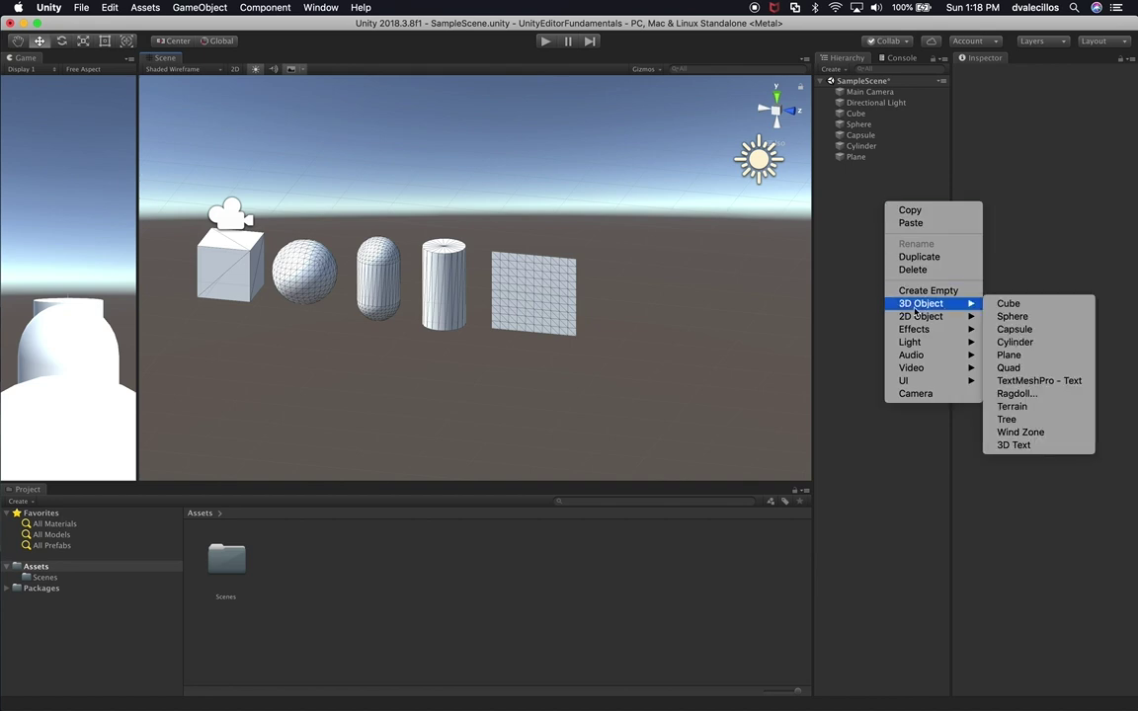
{"action": "left_click", "coordinate": [1032, 368]}
Step: Move the quad past the plane to a Z position of about -2.34 and set its Y rotation to -90
{"action": "left_click_drag", "start_coordinate": [526, 290], "coordinate": [529, 367]}
{"action": "key", "text": "e"}
{"action": "left_click_drag", "start_coordinate": [622, 341], "coordinate": [708, 327]}
{"action": "mouse_move", "coordinate": [586, 342]}
{"action": "left_mouse_down"}
{"action": "mouse_move", "coordinate": [551, 338]}
{"action": "mouse_move", "coordinate": [672, 330]}
{"action": "mouse_move", "coordinate": [593, 351]}
{"action": "mouse_move", "coordinate": [689, 335]}
{"action": "mouse_move", "coordinate": [583, 348]}
{"action": "mouse_move", "coordinate": [592, 343]}
{"action": "left_mouse_up"}
{"action": "left_click", "coordinate": [1062, 124]}
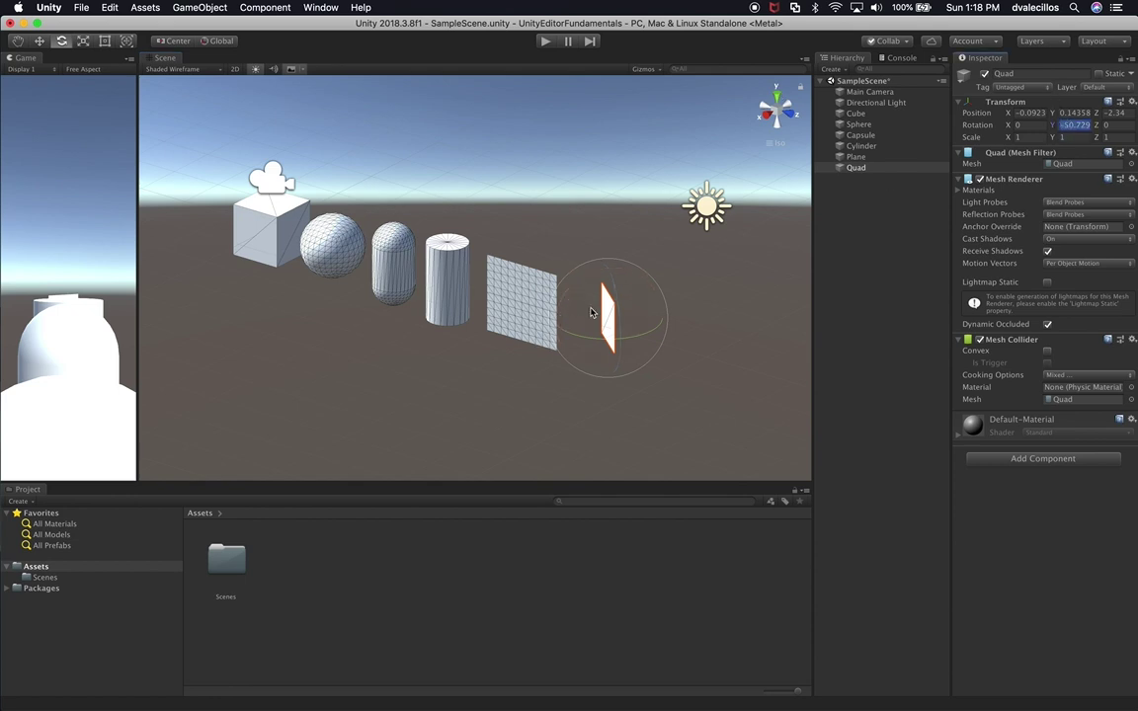
{"action": "left_click_drag", "start_coordinate": [570, 308], "coordinate": [619, 348]}
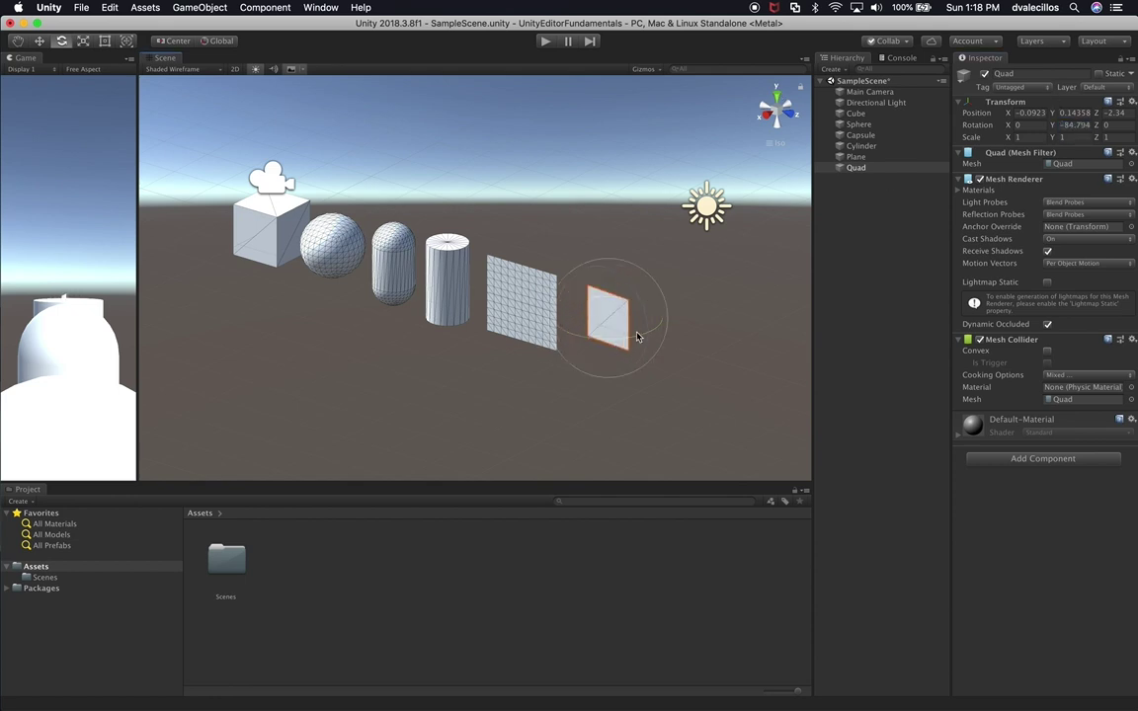
{"action": "left_click", "coordinate": [1076, 125]}
{"action": "type", "text": "-90"}
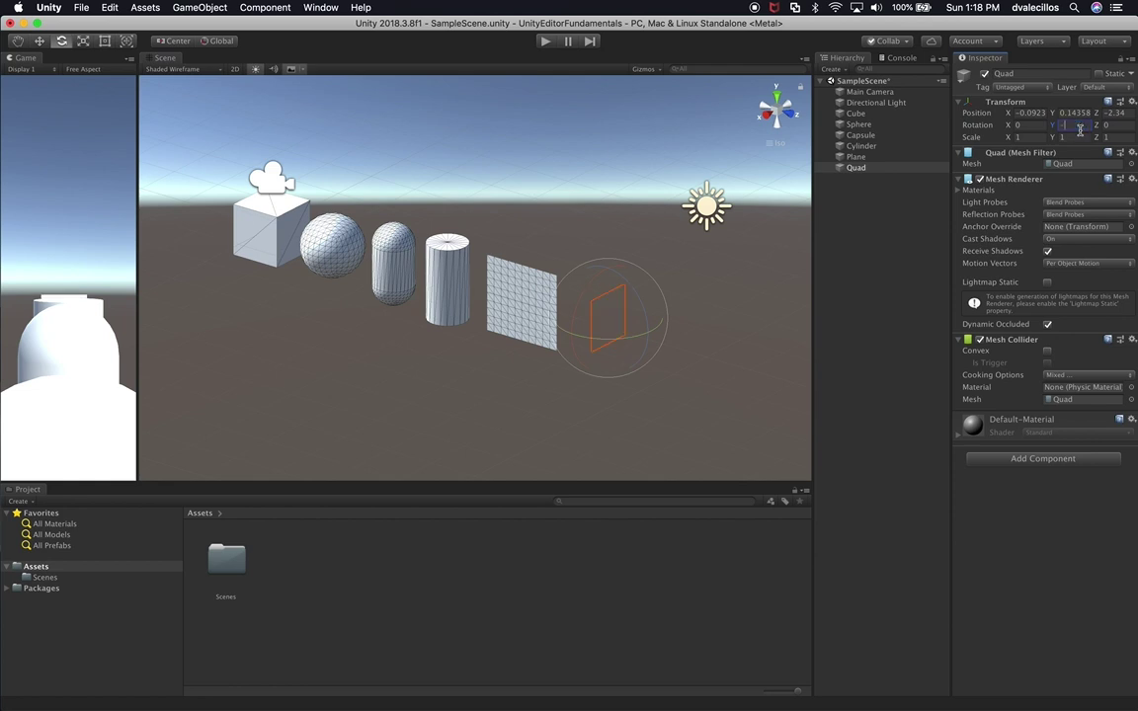
Step: Move the quad along X to 0.04 to line it up with the other primitives
{"action": "type", "text": "f"}
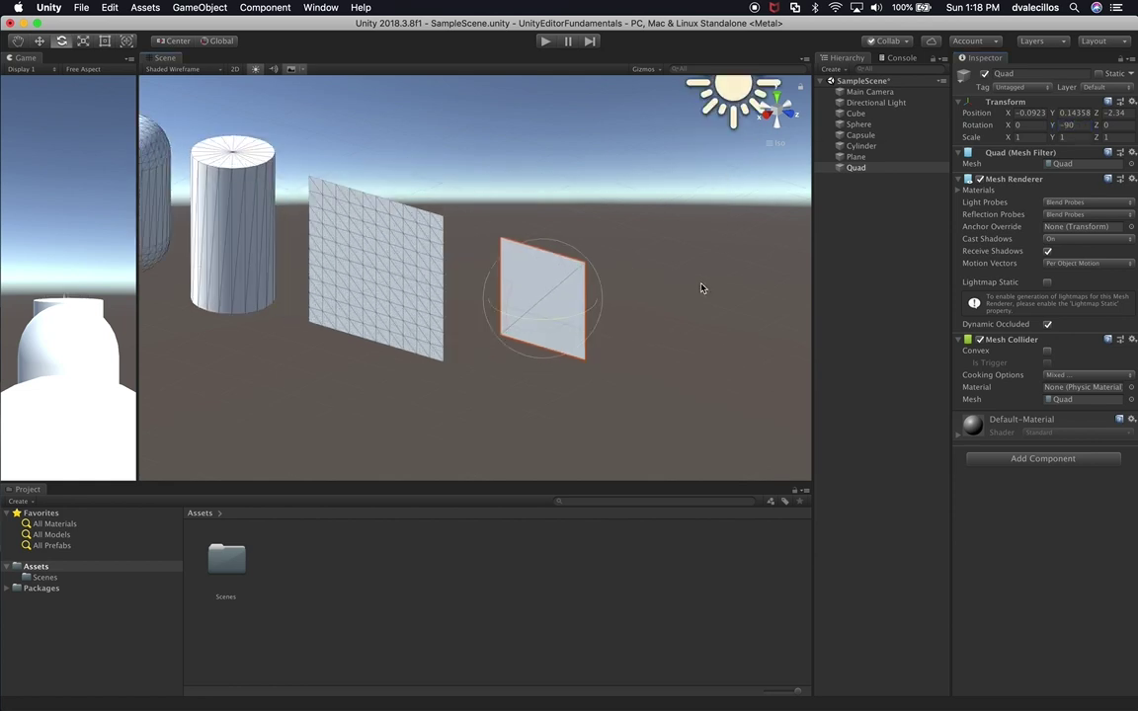
{"action": "left_click_drag", "start_coordinate": [562, 307], "coordinate": [313, 369], "text": "alt"}
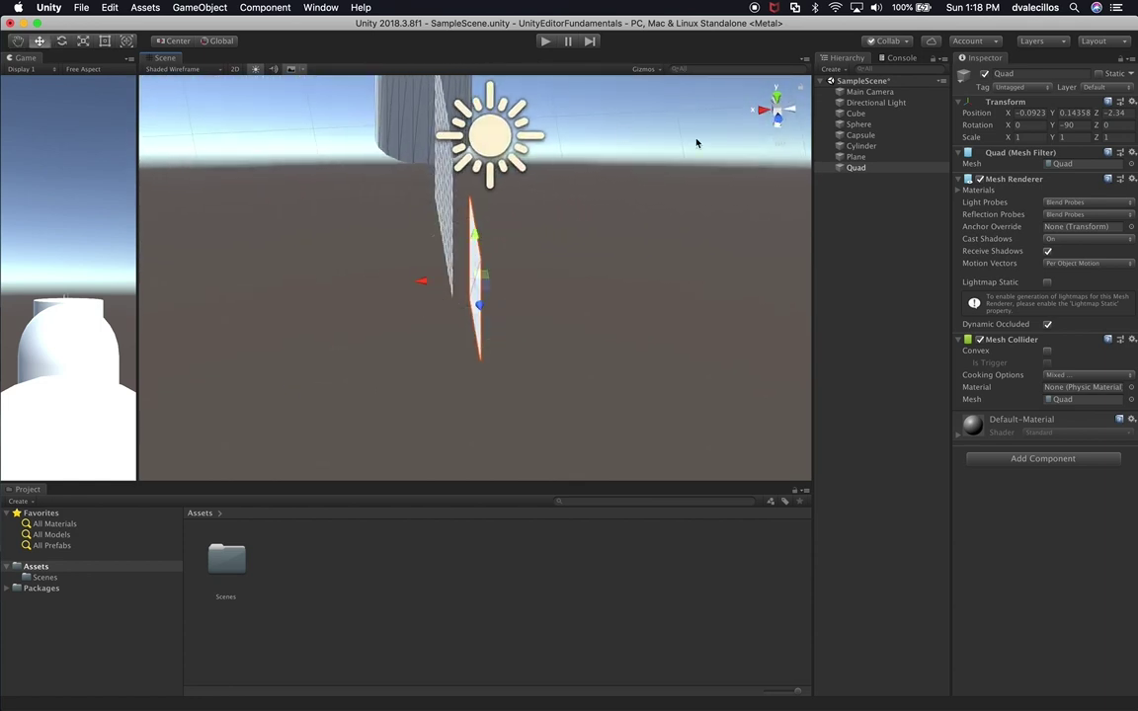
{"action": "left_click", "coordinate": [777, 96]}
{"action": "middle_click_drag", "start_coordinate": [661, 376], "coordinate": [659, 309]}
{"action": "left_click_drag", "start_coordinate": [659, 309], "coordinate": [518, 241], "text": "alt"}
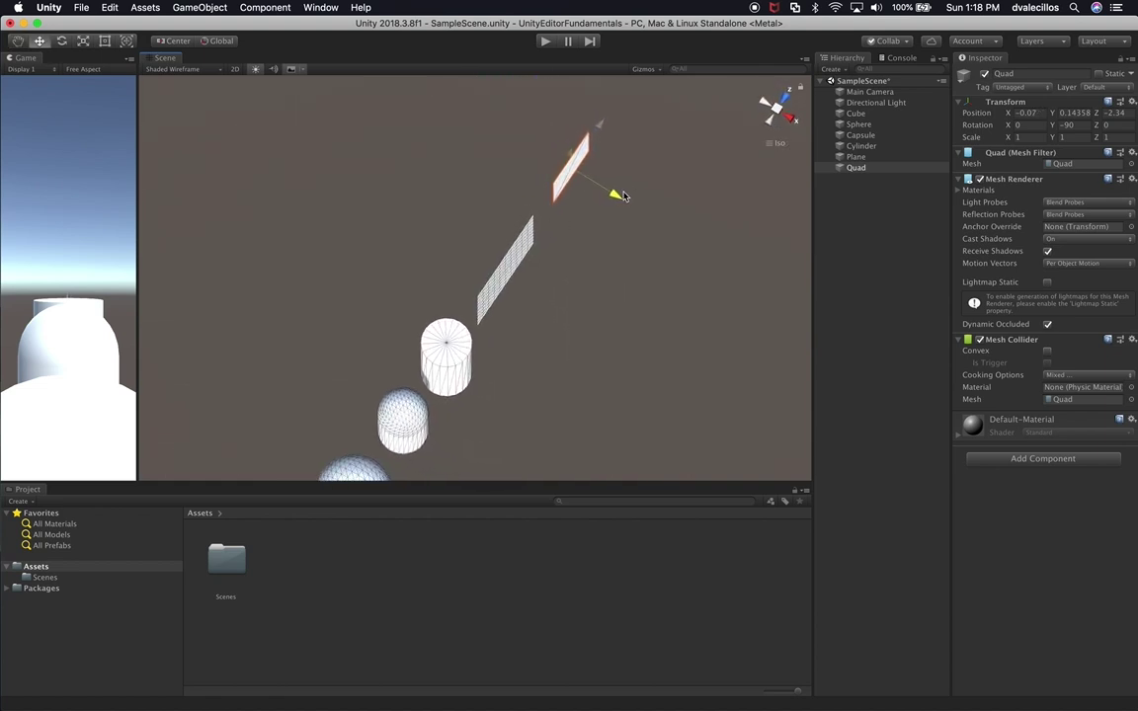
{"action": "left_click_drag", "start_coordinate": [623, 193], "coordinate": [485, 255], "text": "alt"}
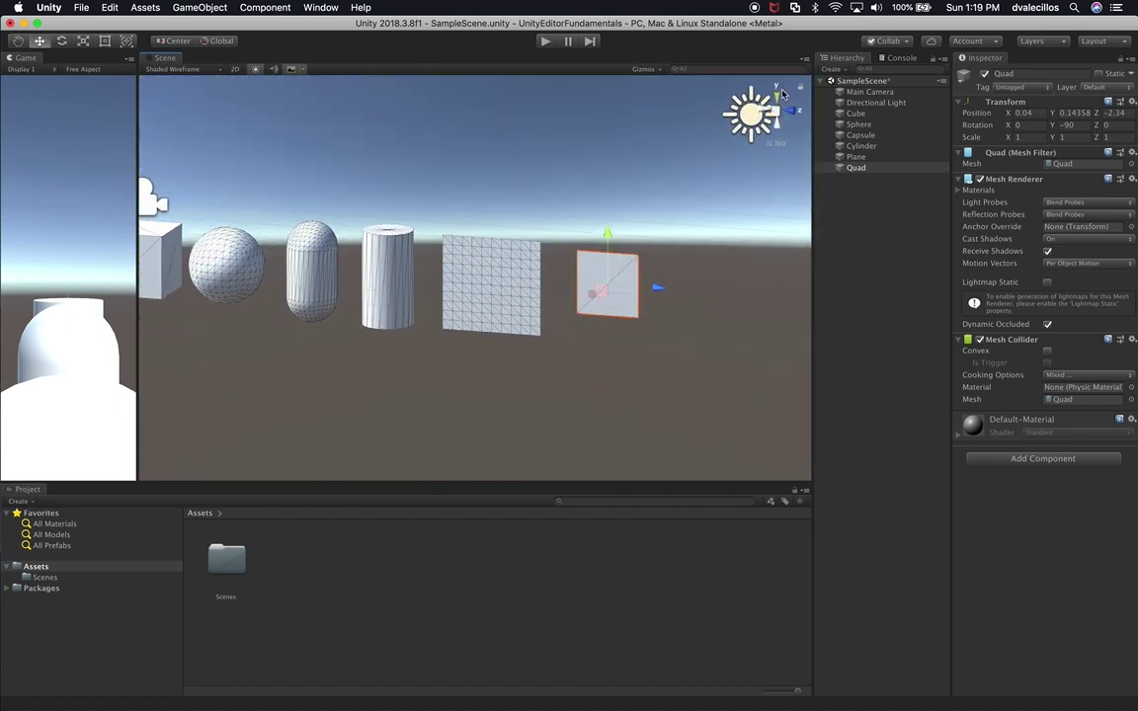
Step: Seen from the right side, lower the quad to a Y position of about -0.04 and enlarge its Y scale to 1.5
{"action": "left_click", "coordinate": [791, 110]}
{"action": "left_click", "coordinate": [761, 110]}
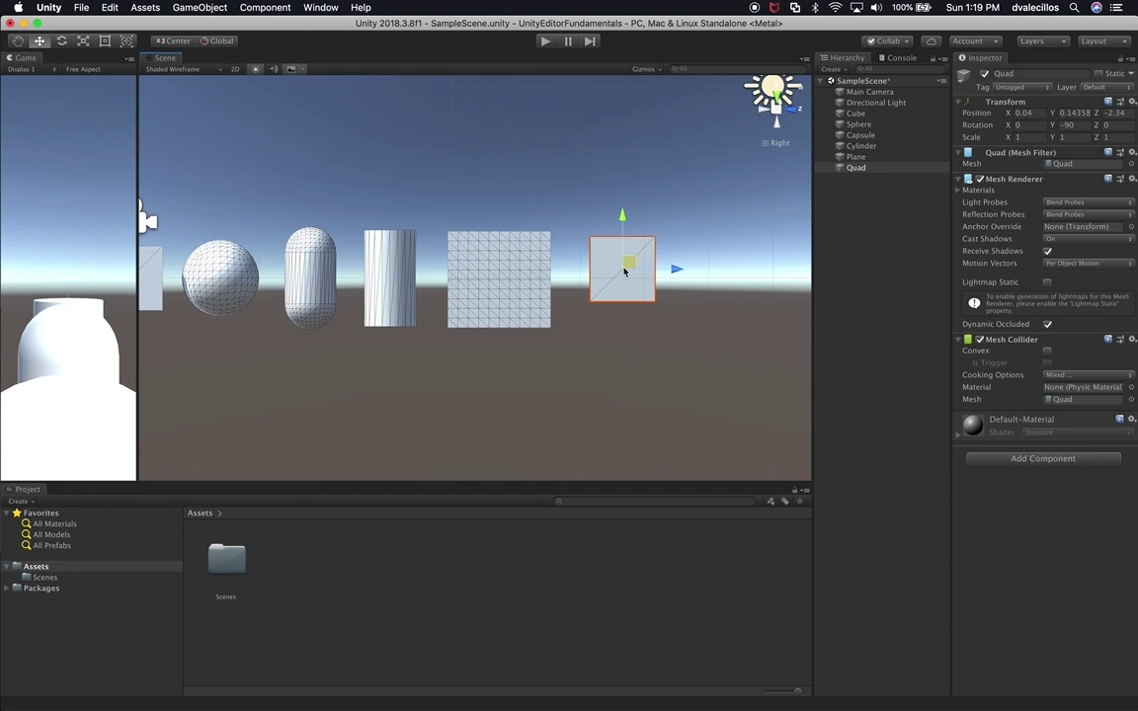
{"action": "mouse_move", "coordinate": [624, 214]}
{"action": "left_mouse_down"}
{"action": "mouse_move", "coordinate": [620, 227]}
{"action": "mouse_move", "coordinate": [633, 203]}
{"action": "left_mouse_up"}
{"action": "key", "text": "r"}
{"action": "scroll", "coordinate": [663, 294], "scroll_direction": "up", "scroll_amount": 3}
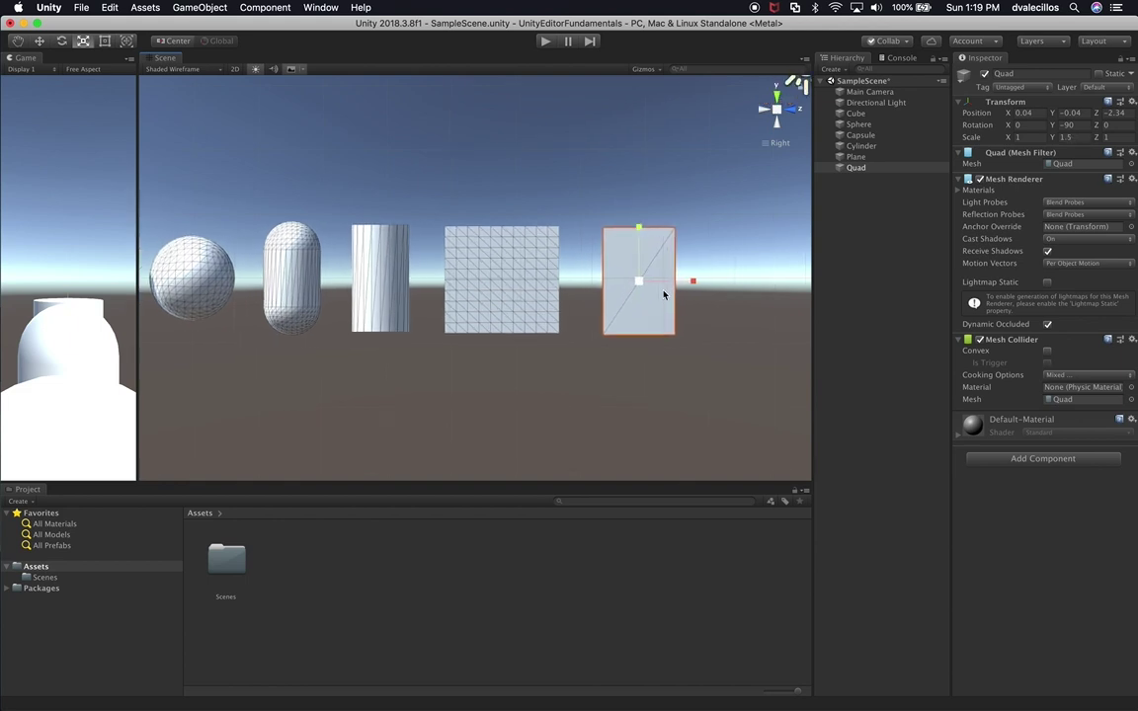
Step: Fine-tune the quad's height to a Y position of about -0.033, level with the plane
{"action": "middle_click_drag", "start_coordinate": [654, 296], "coordinate": [574, 300]}
{"action": "scroll", "coordinate": [701, 342], "scroll_direction": "up", "scroll_amount": 2}
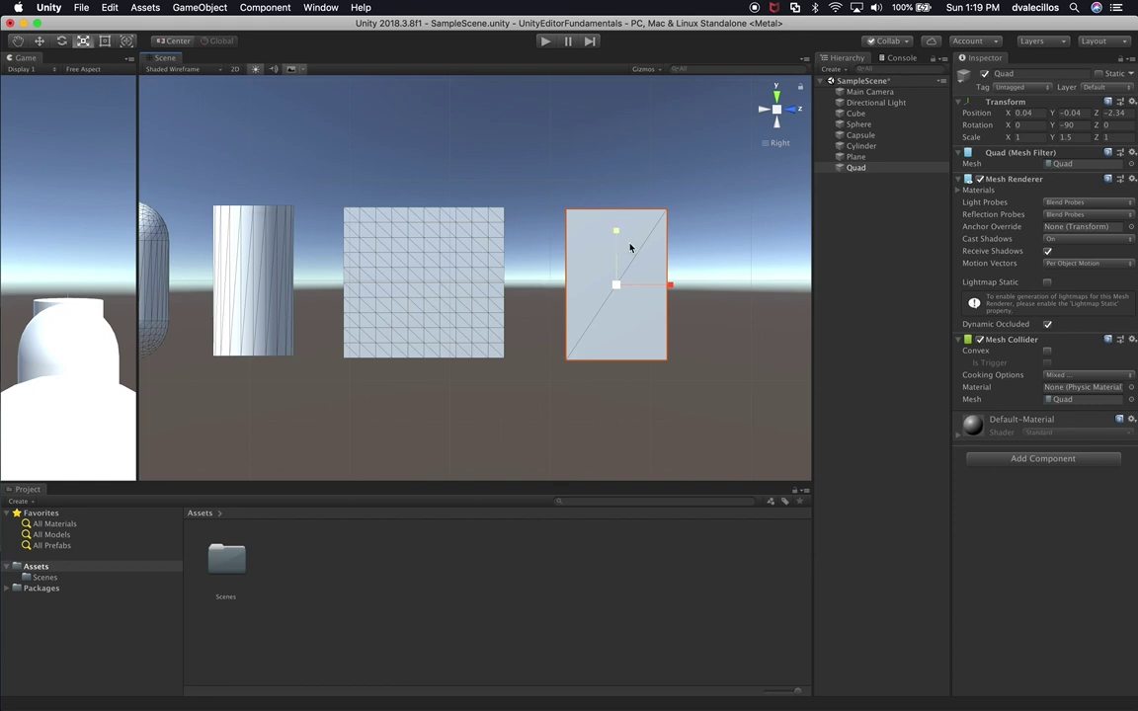
{"action": "key", "text": "w"}
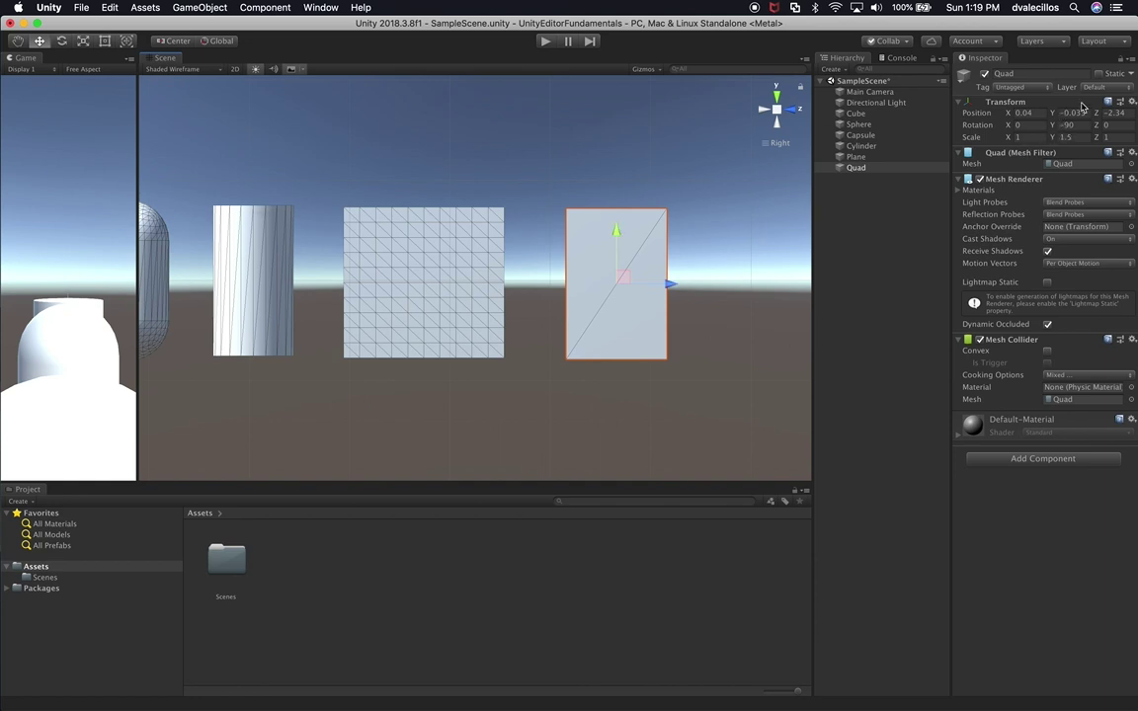
Step: Widen the quad with the Scale tool and round its X scale to 1.33
{"action": "scroll", "coordinate": [687, 361], "scroll_direction": "down", "scroll_amount": 3}
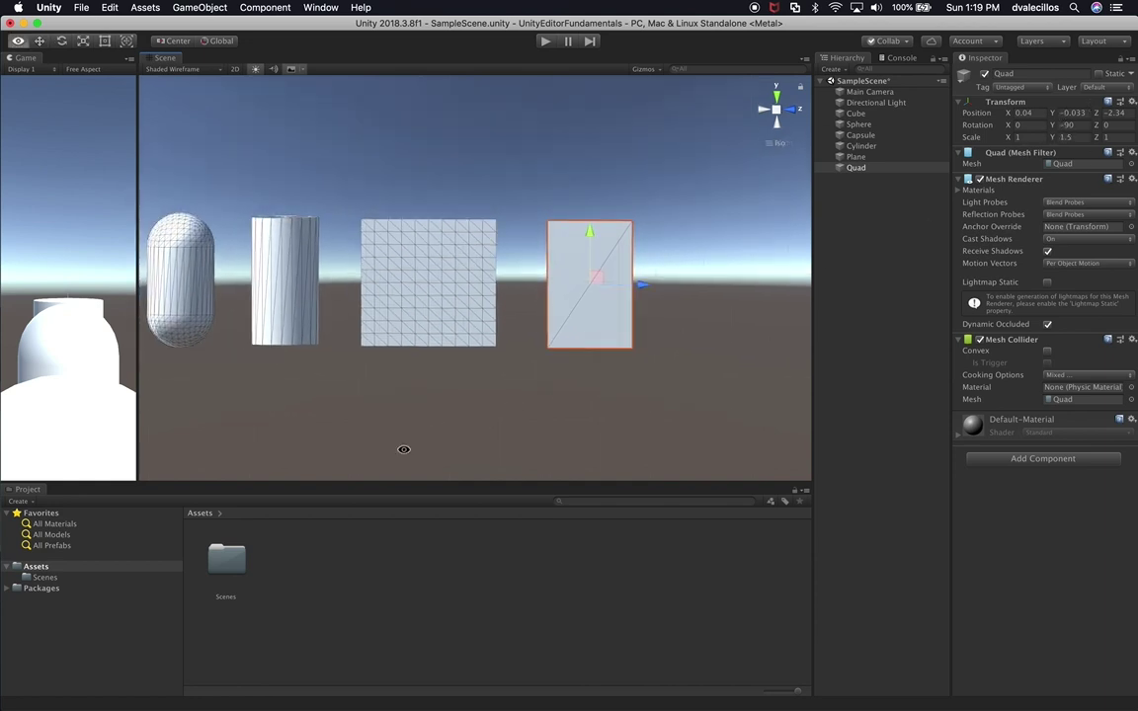
{"action": "left_click_drag", "start_coordinate": [404, 450], "coordinate": [368, 474], "text": "alt"}
{"action": "key", "text": "r"}
{"action": "left_click_drag", "start_coordinate": [639, 292], "coordinate": [658, 287]}
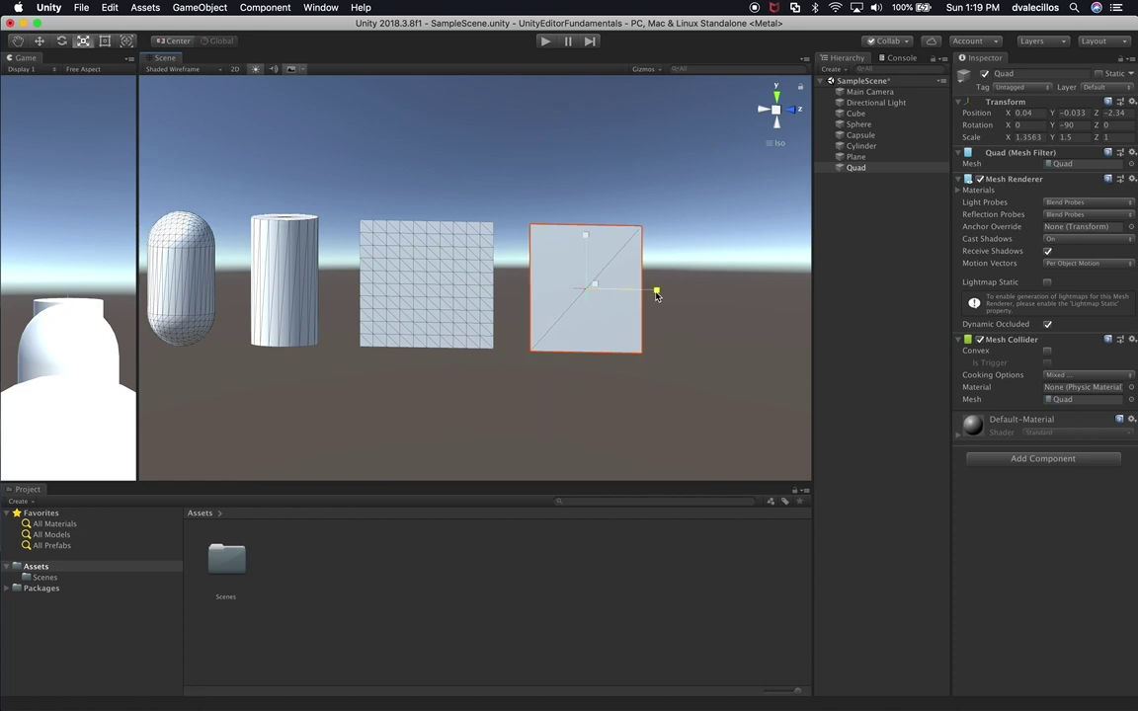
{"action": "left_click_drag", "start_coordinate": [668, 333], "coordinate": [632, 312], "text": "alt"}
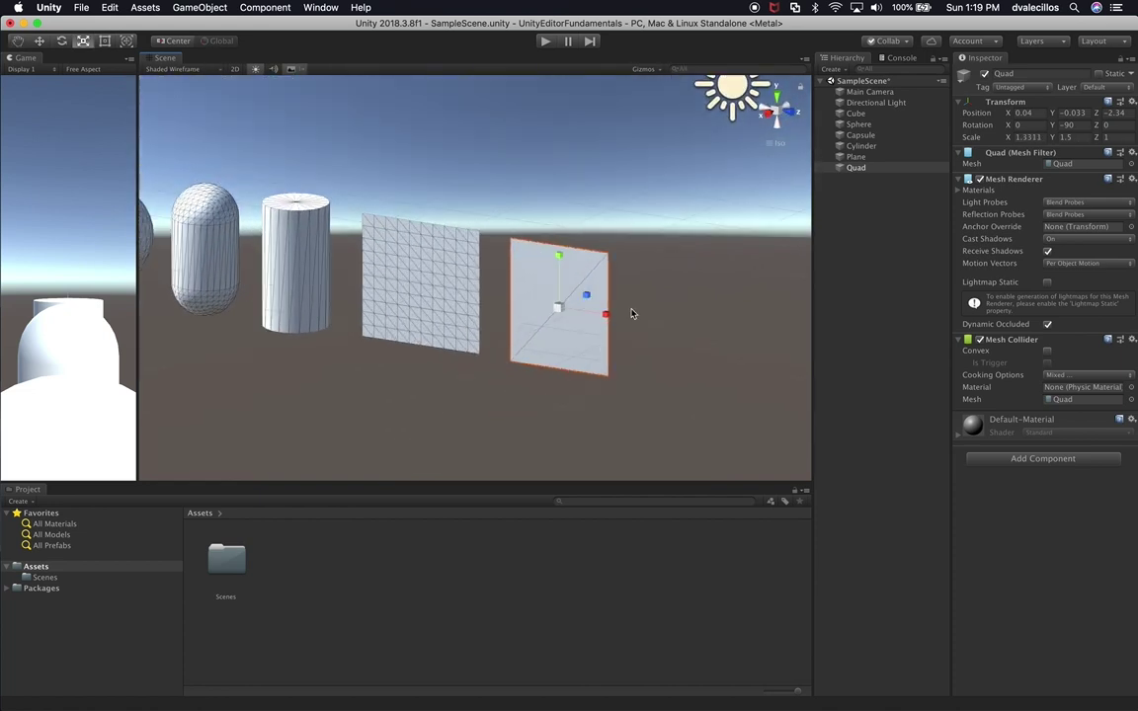
{"action": "left_click", "coordinate": [1032, 136]}
{"action": "left_click", "coordinate": [1046, 134]}
{"action": "key", "text": "BackSpace"}
{"action": "right_click", "coordinate": [865, 232]}
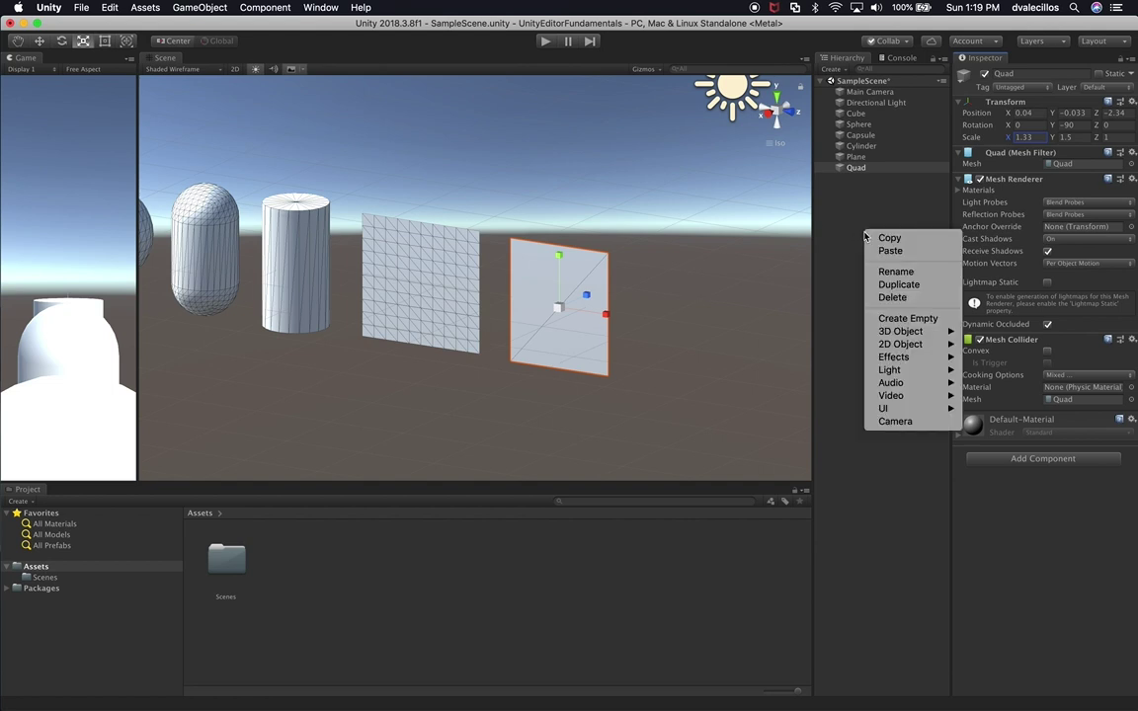
{"action": "mouse_move", "coordinate": [928, 333]}
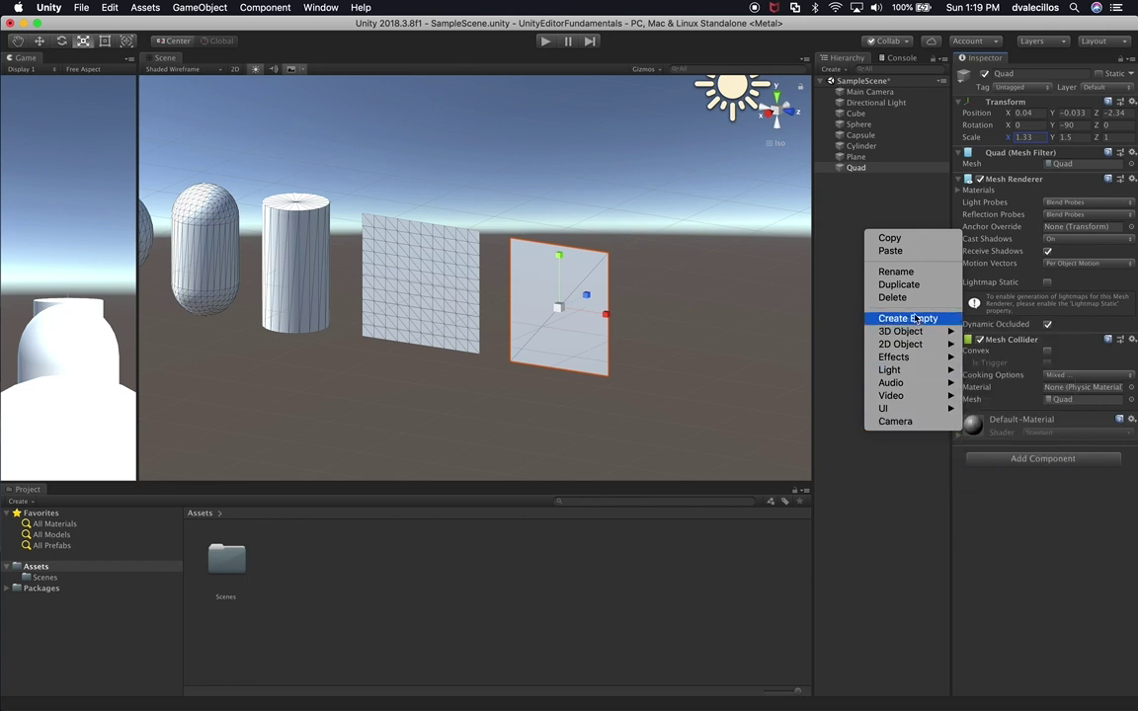
{"action": "left_click", "coordinate": [866, 215]}
Step: Select all six primitives from the Cube to the Quad, look over the whole row, and clear the selection
{"action": "left_click", "coordinate": [869, 113]}
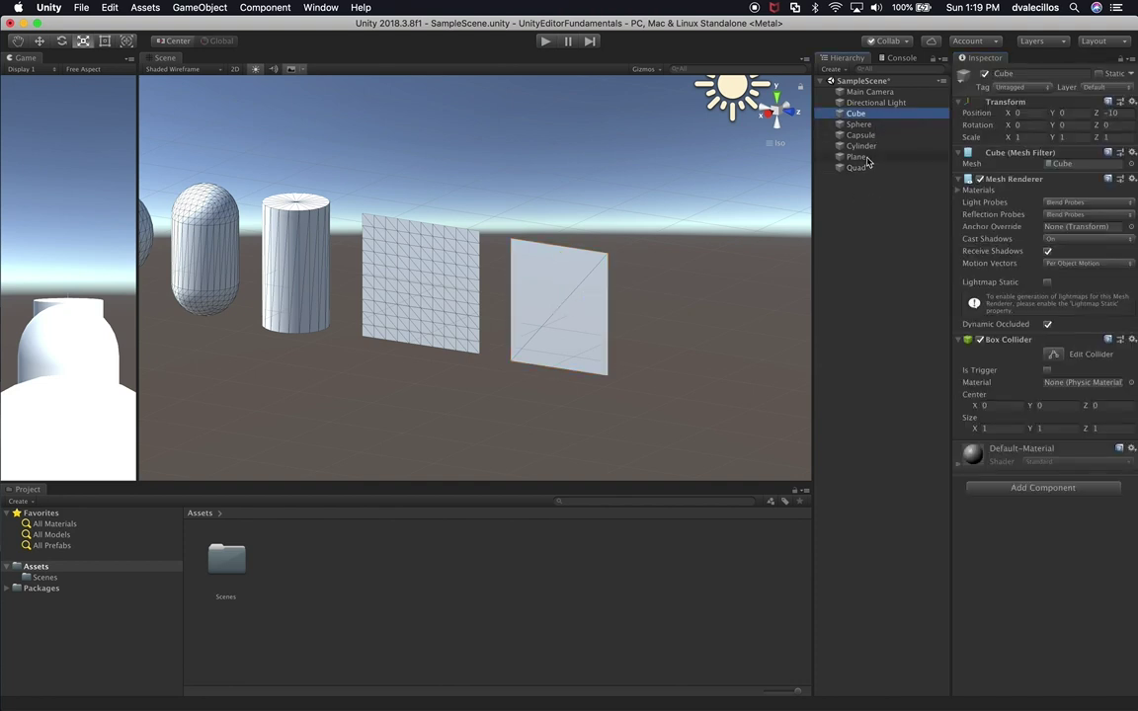
{"action": "left_click", "coordinate": [858, 168], "text": "shift"}
{"action": "left_click_drag", "start_coordinate": [642, 326], "coordinate": [472, 392], "text": "alt"}
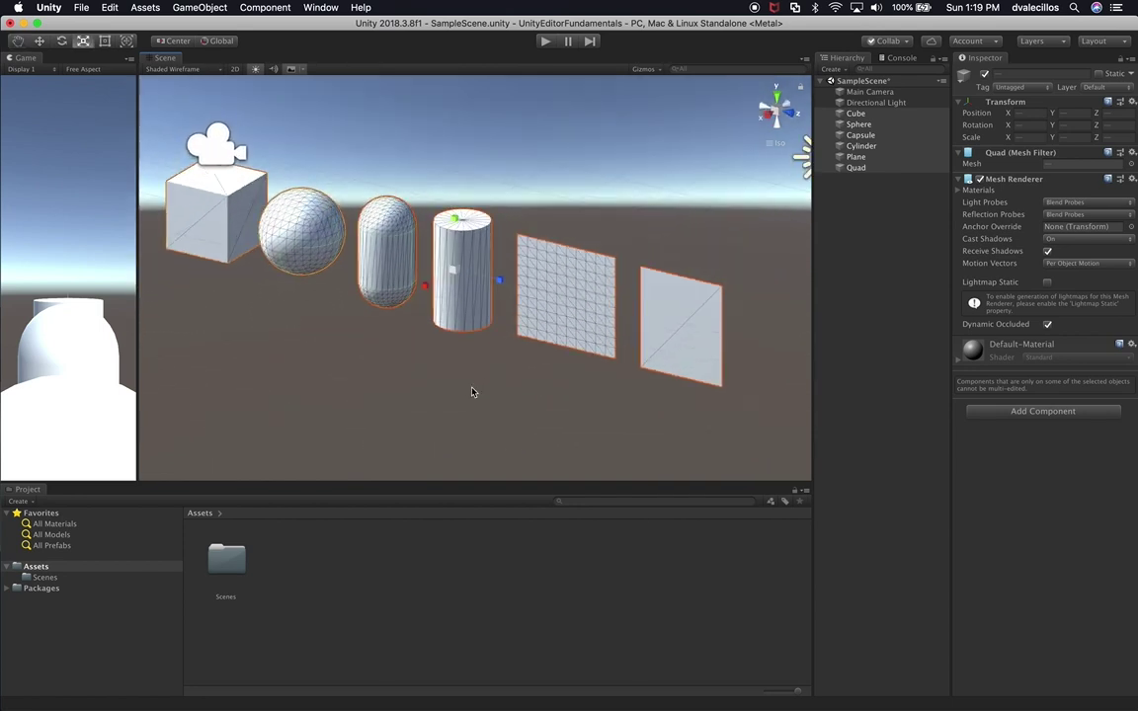
{"action": "left_click", "coordinate": [845, 235]}
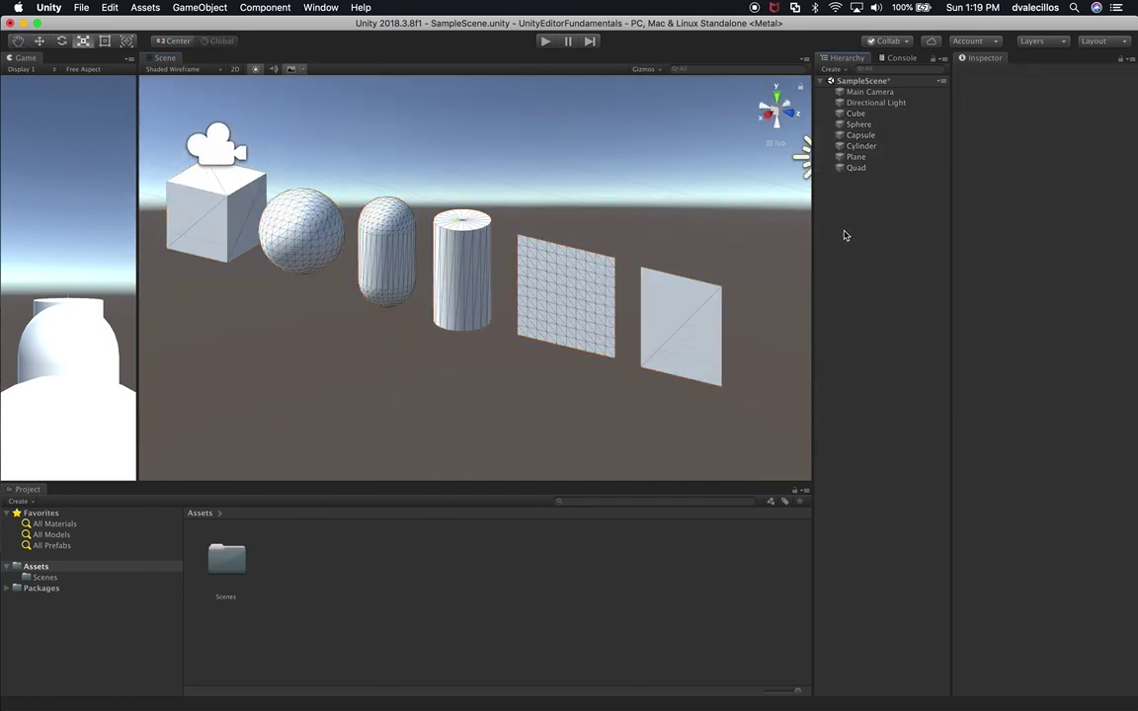
Step: Remove the Box Collider component from the cube
{"action": "left_click", "coordinate": [855, 113]}
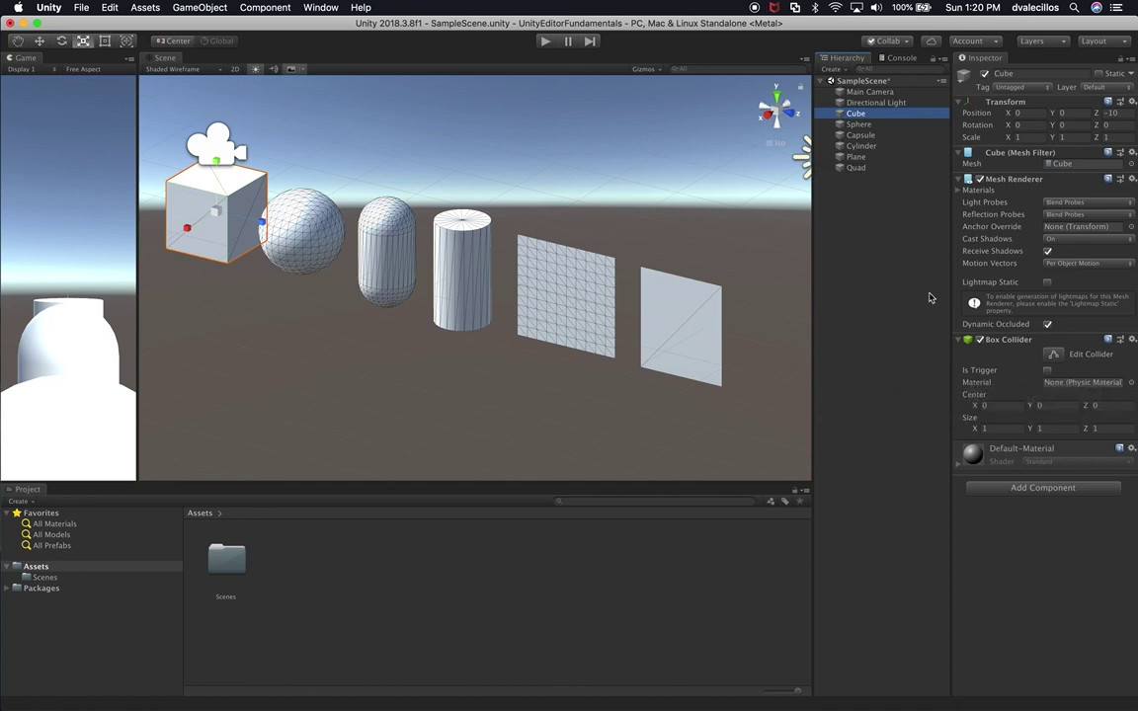
{"action": "left_click", "coordinate": [873, 148], "text": "shift"}
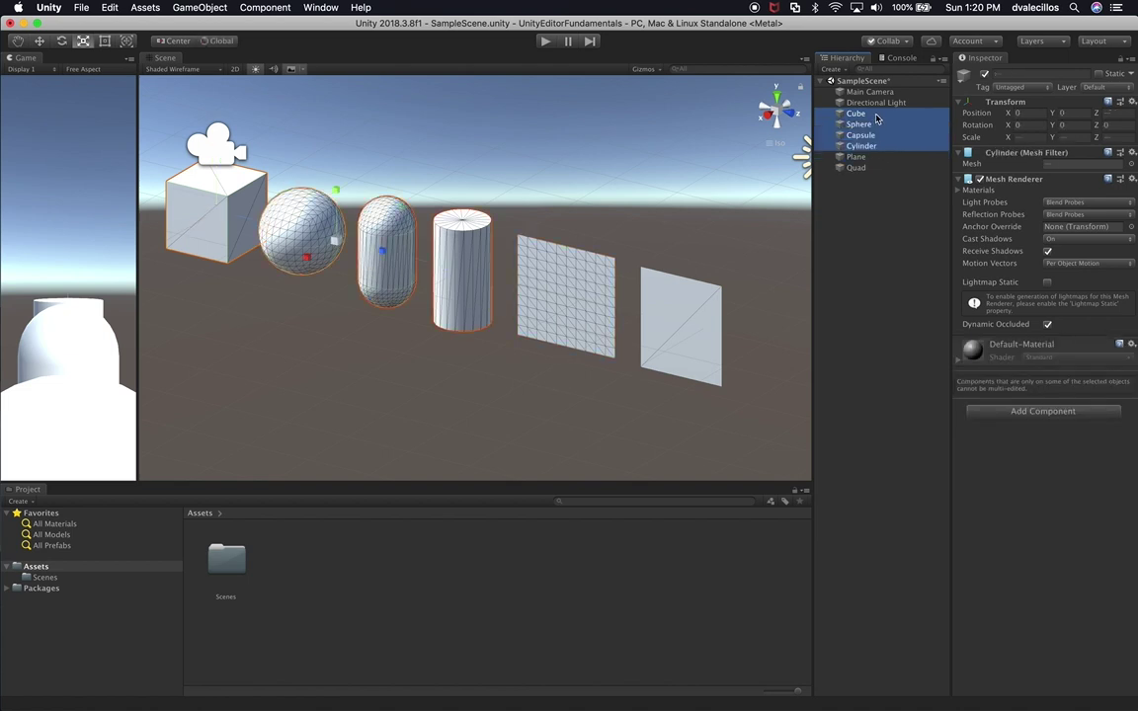
{"action": "left_click", "coordinate": [875, 115]}
{"action": "left_click", "coordinate": [1132, 340]}
{"action": "left_click", "coordinate": [1094, 394]}
Step: Remove the Sphere Collider component from the sphere
{"action": "left_click", "coordinate": [858, 125]}
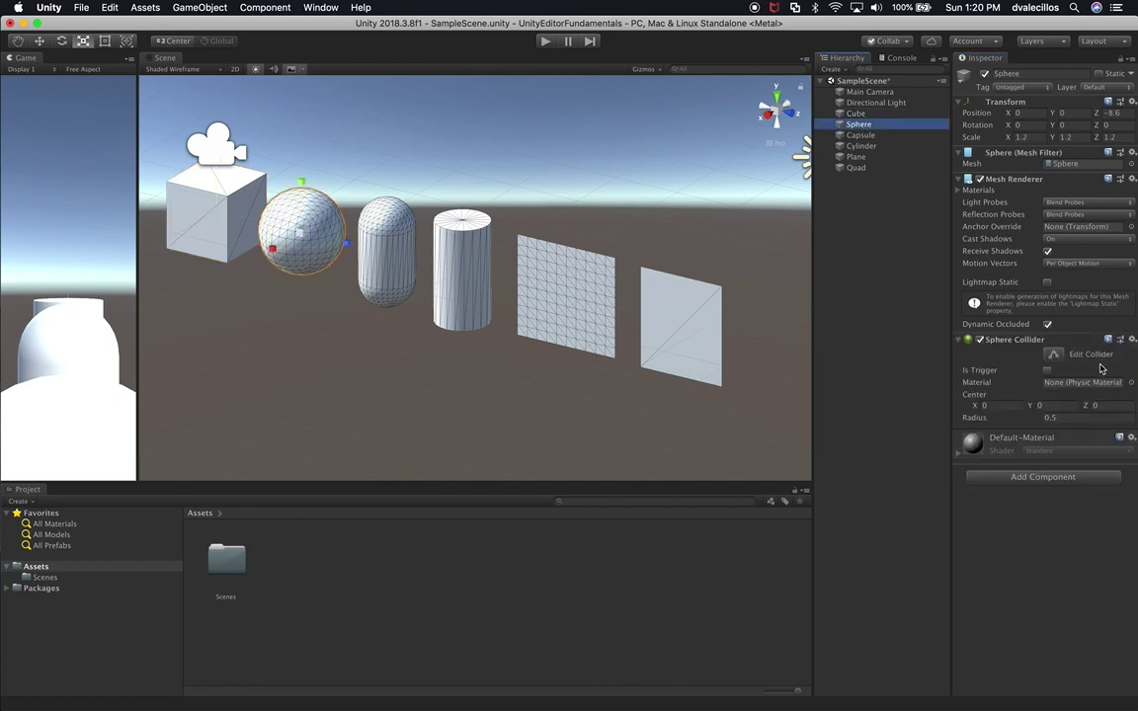
{"action": "right_click", "coordinate": [1007, 341]}
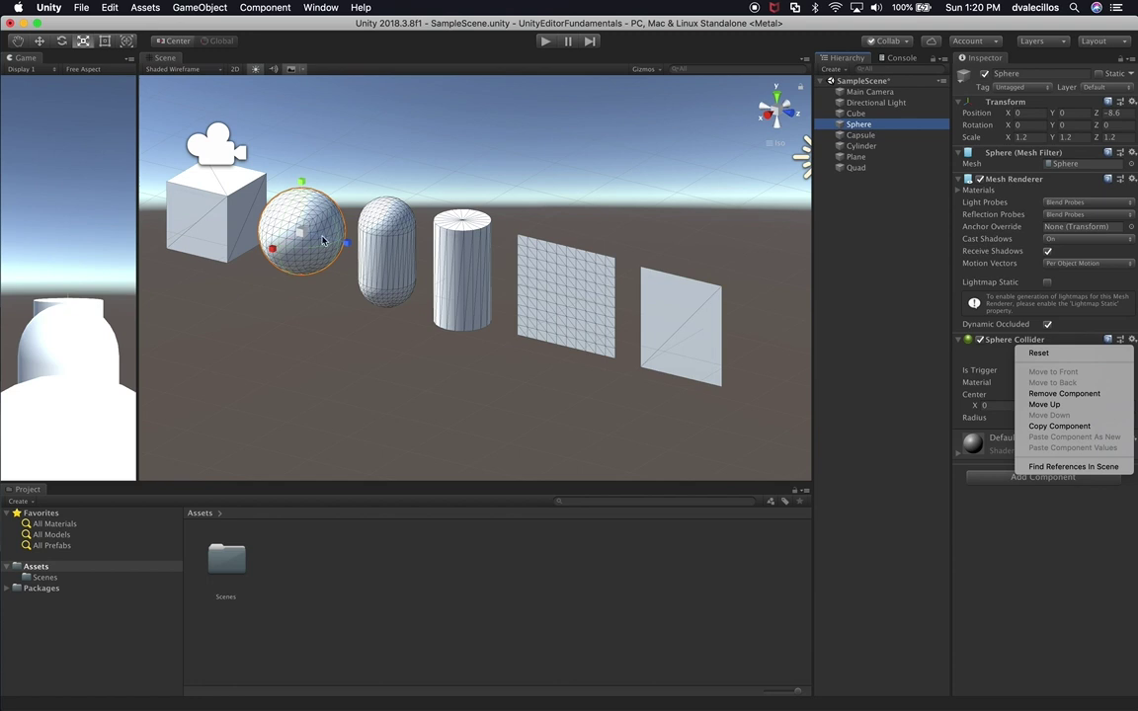
{"action": "left_click", "coordinate": [1073, 395]}
Step: Remove the Capsule Collider component from the capsule
{"action": "left_click", "coordinate": [882, 136]}
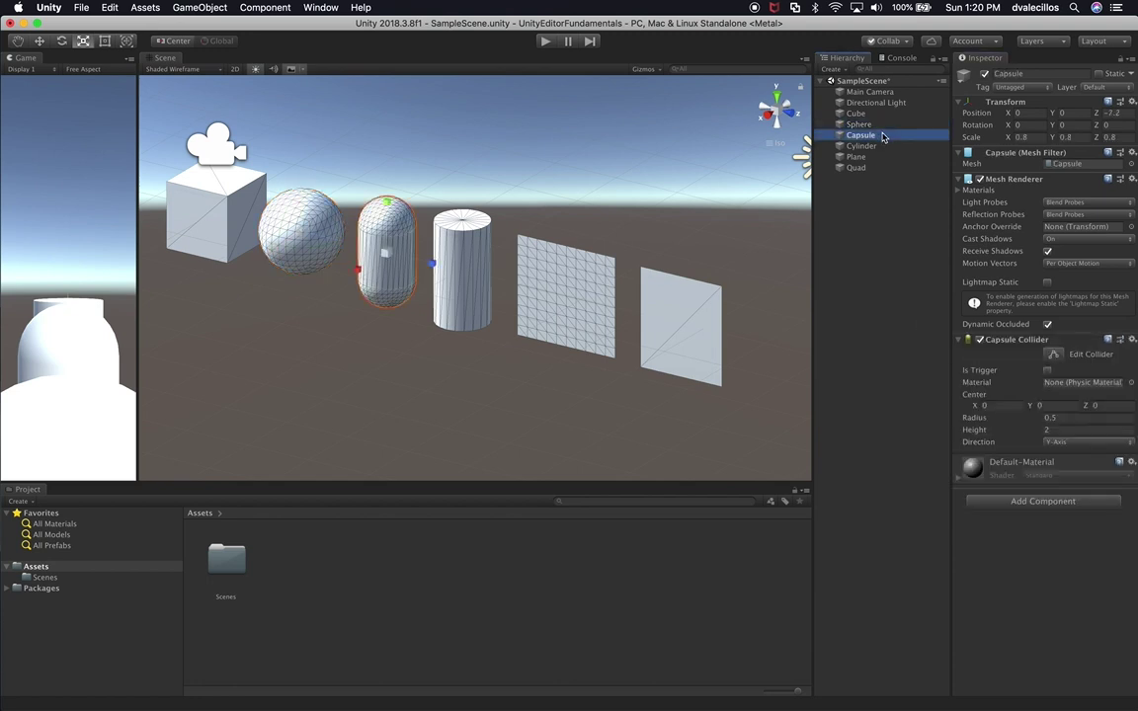
{"action": "left_click", "coordinate": [1034, 344]}
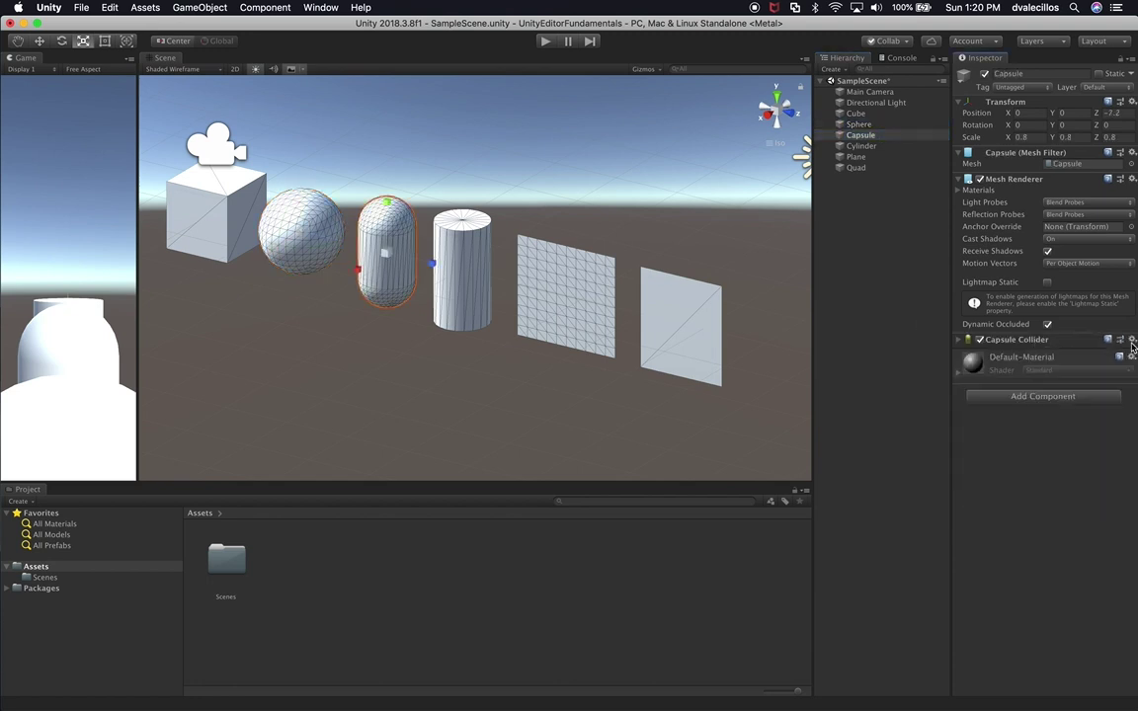
{"action": "left_click", "coordinate": [1018, 340]}
{"action": "right_click", "coordinate": [1020, 341]}
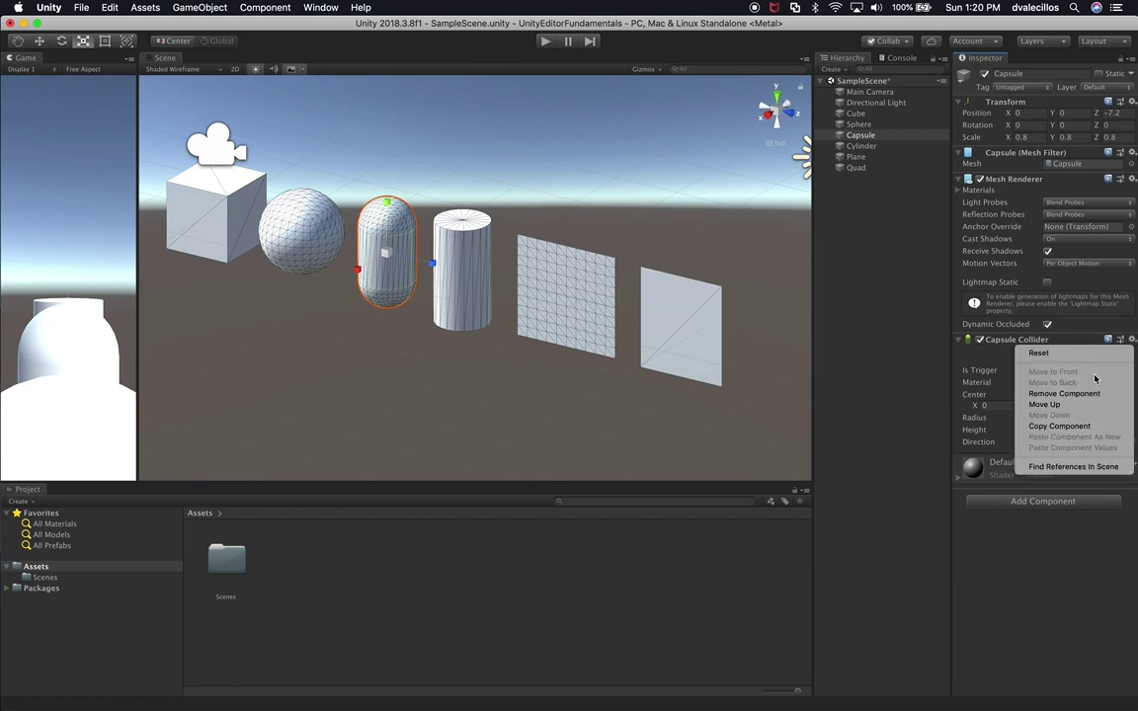
{"action": "left_click", "coordinate": [1082, 394]}
Step: Remove the collider component from the cylinder and the Mesh Collider from the plane
{"action": "double_click", "coordinate": [874, 145]}
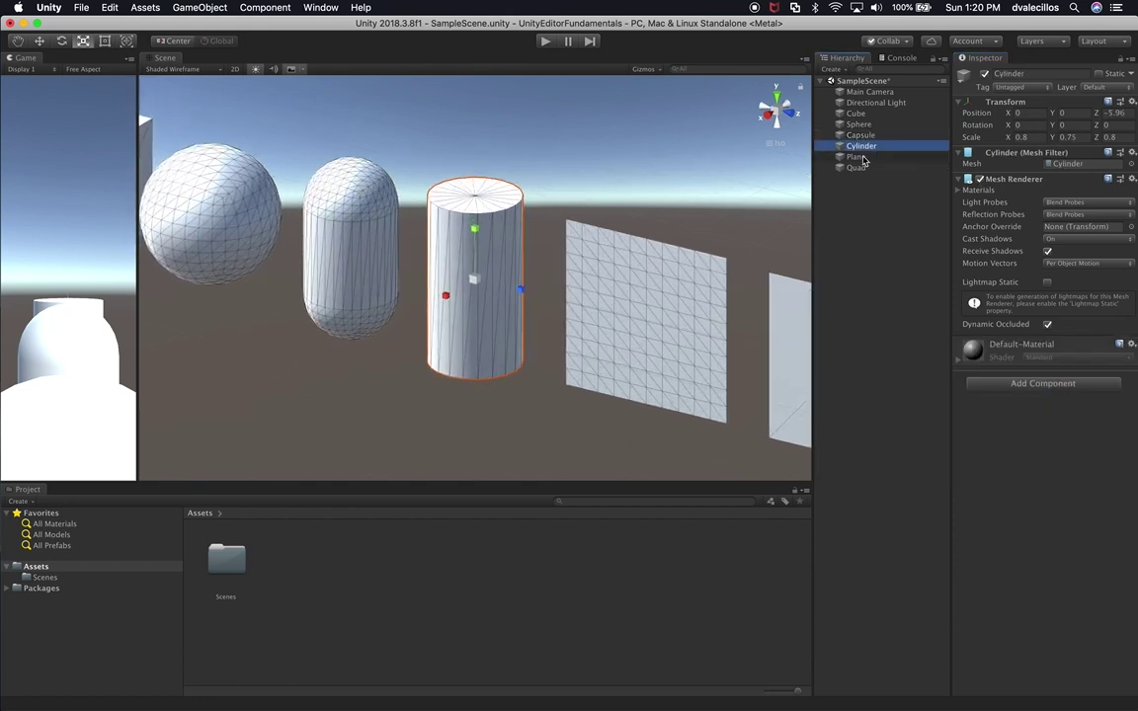
{"action": "scroll", "coordinate": [574, 315], "scroll_direction": "down", "scroll_amount": 5}
{"action": "left_click", "coordinate": [652, 309]}
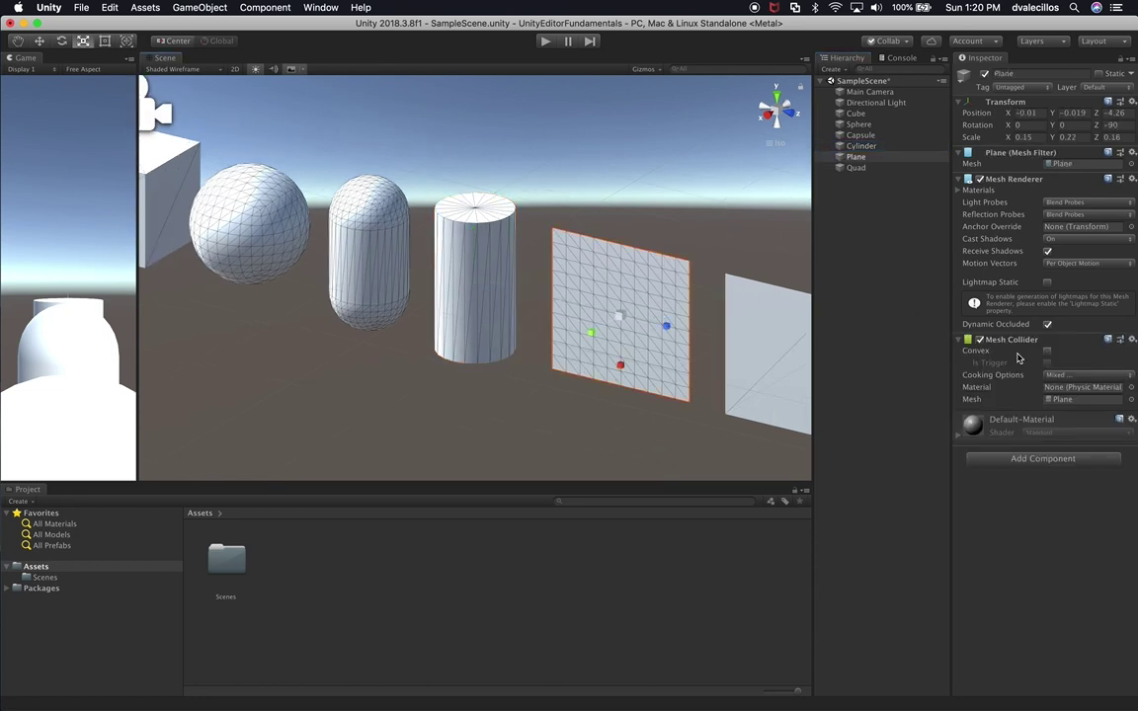
{"action": "left_click", "coordinate": [1132, 340]}
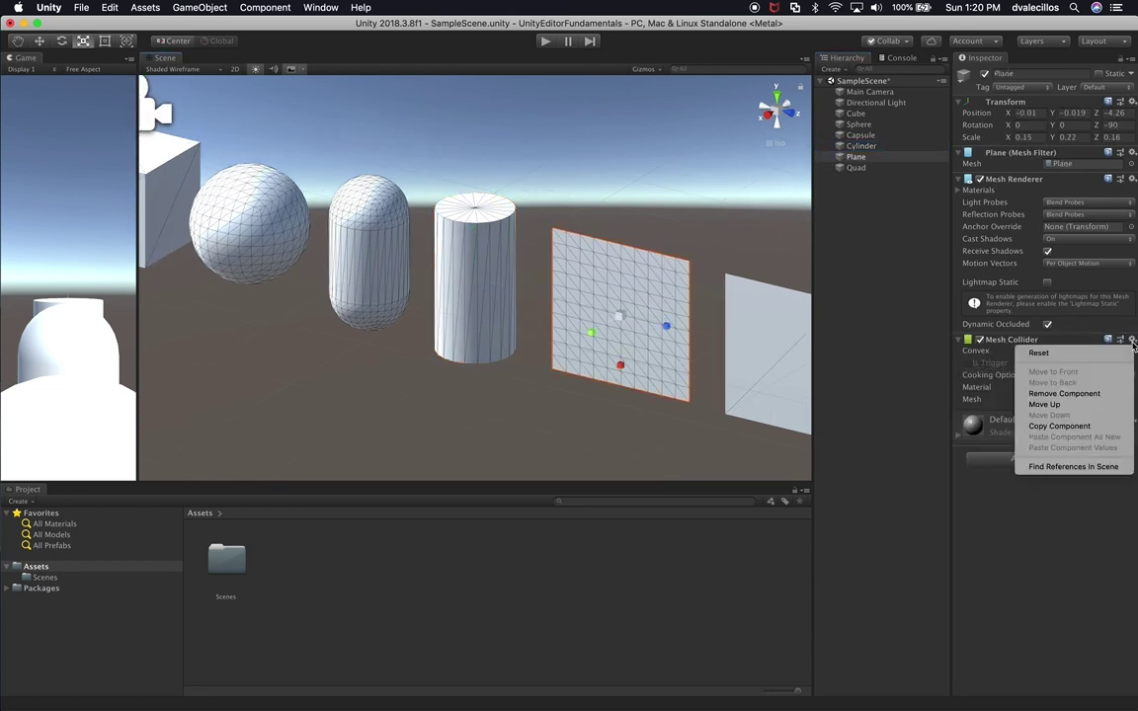
{"action": "left_click", "coordinate": [1092, 393]}
Step: Remove the Mesh Collider component from the quad
{"action": "left_click", "coordinate": [856, 167]}
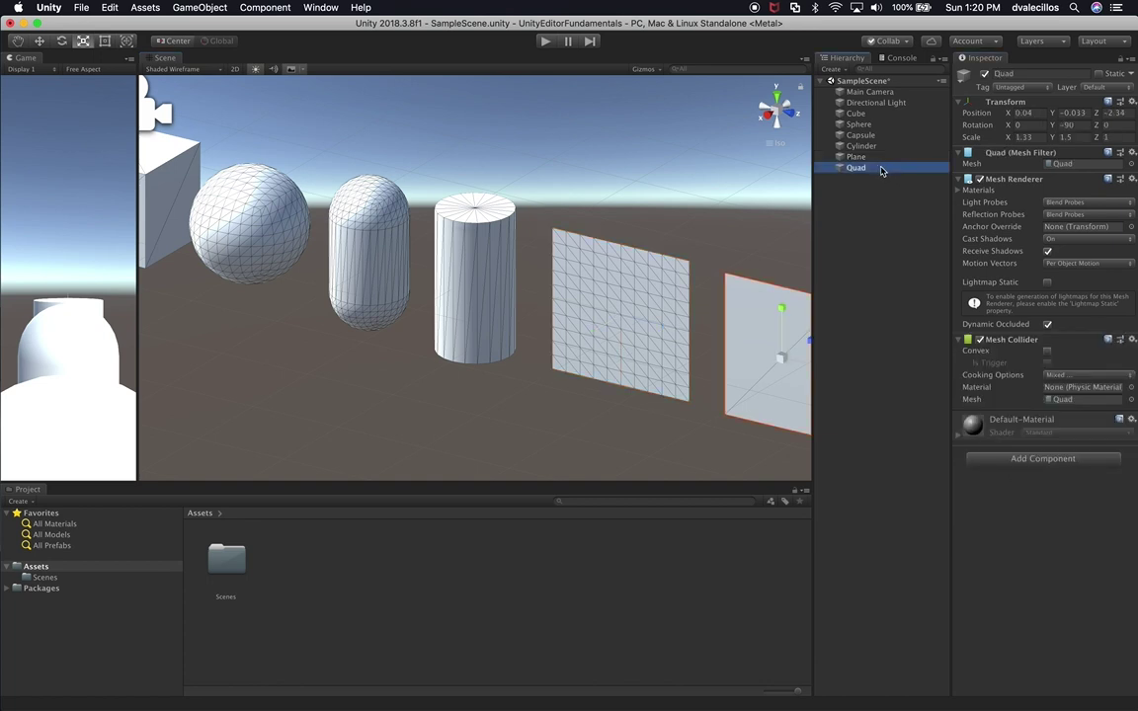
{"action": "left_click", "coordinate": [1132, 340]}
{"action": "left_click", "coordinate": [1091, 393]}
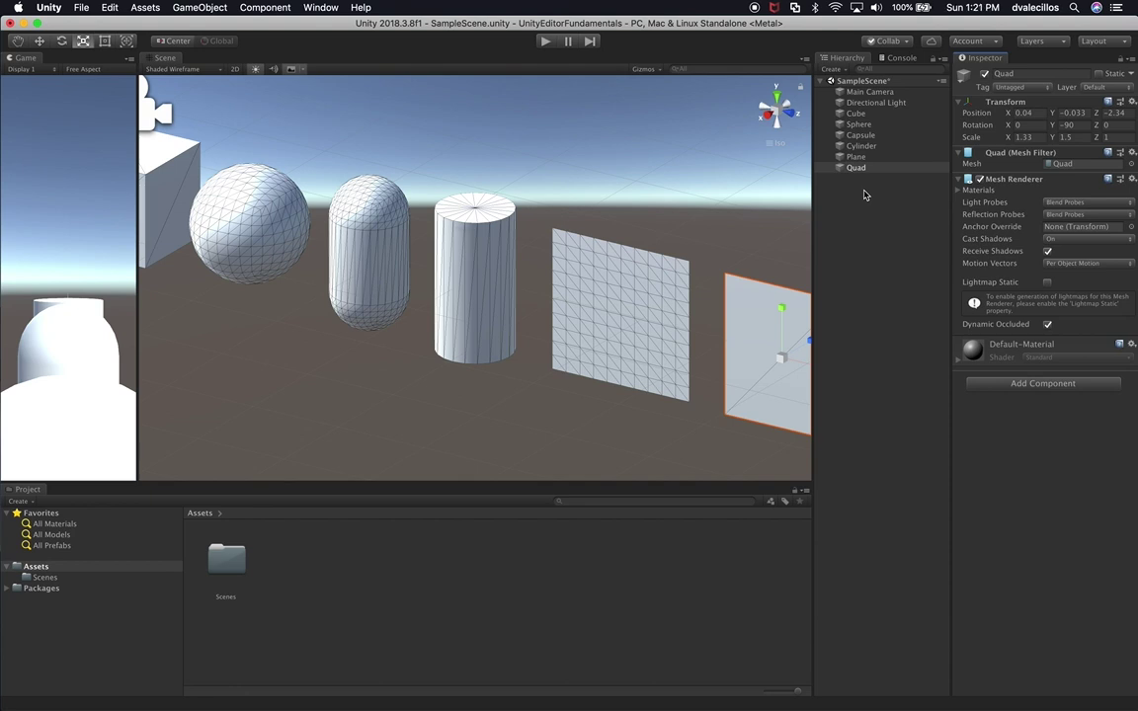
Step: Examine the Transform and remaining components of each primitive in turn, from the quad back to the cube
{"action": "scroll", "coordinate": [558, 373], "scroll_direction": "down", "scroll_amount": 2}
{"action": "left_click_drag", "start_coordinate": [540, 384], "coordinate": [631, 335], "text": "alt"}
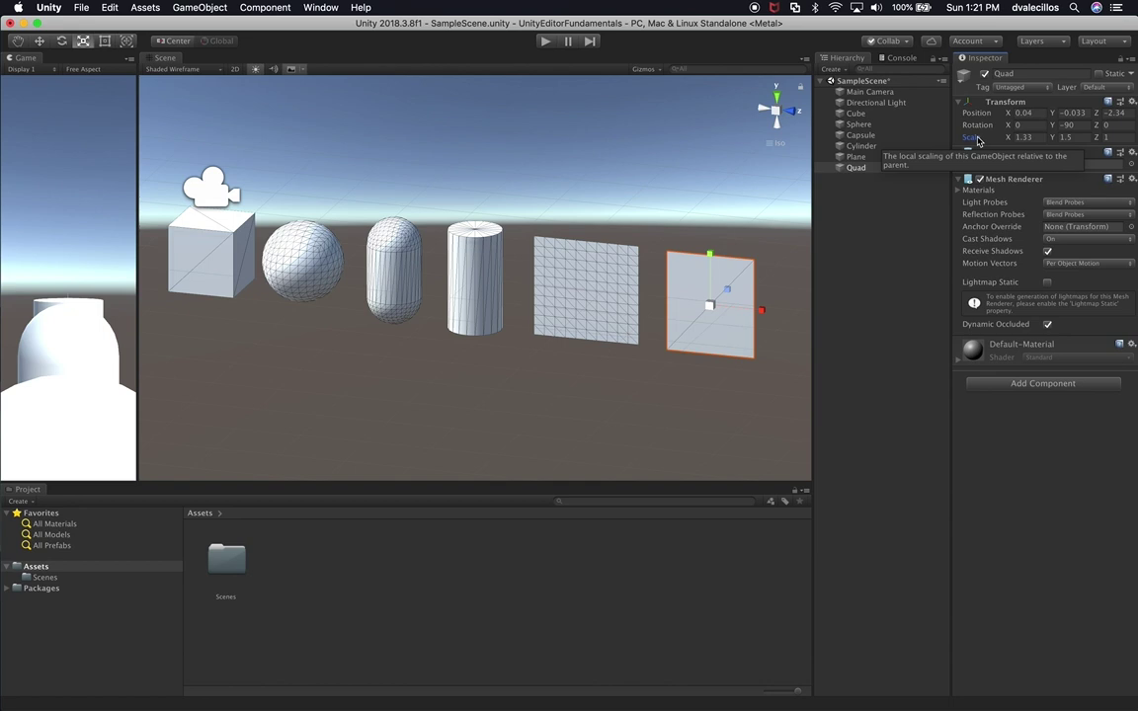
{"action": "left_click", "coordinate": [581, 276]}
{"action": "left_click", "coordinate": [467, 277]}
{"action": "left_click", "coordinate": [390, 276]}
{"action": "left_click", "coordinate": [290, 253]}
{"action": "left_click", "coordinate": [219, 255]}
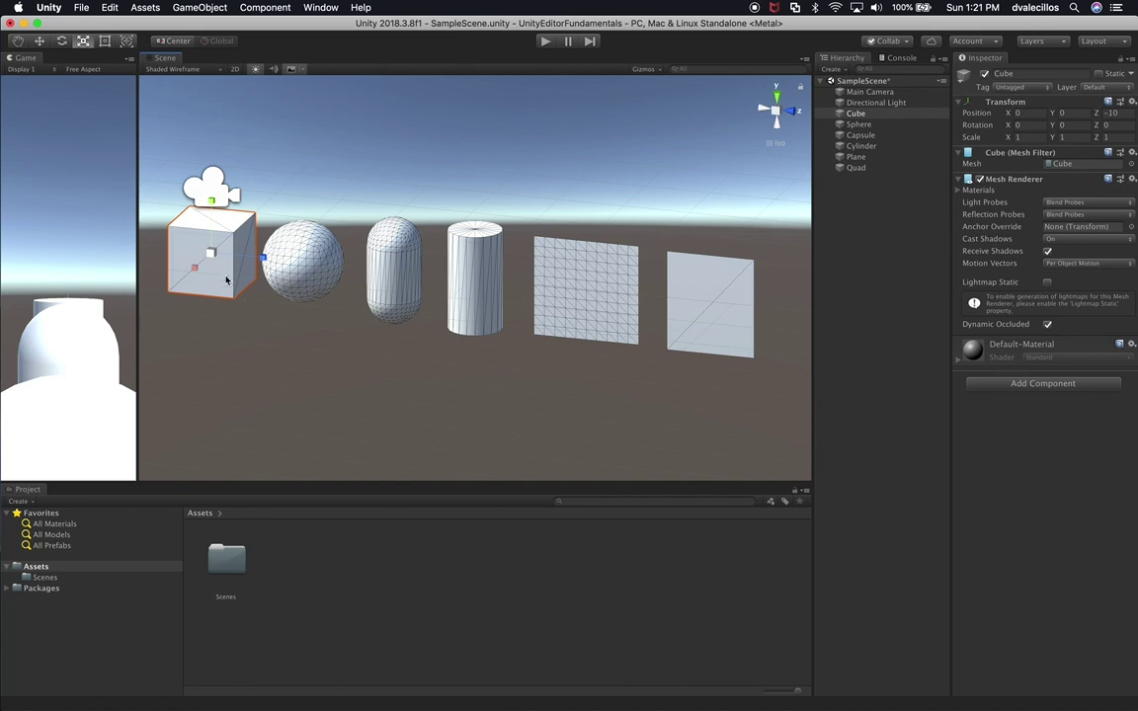
{"action": "left_click", "coordinate": [429, 277]}
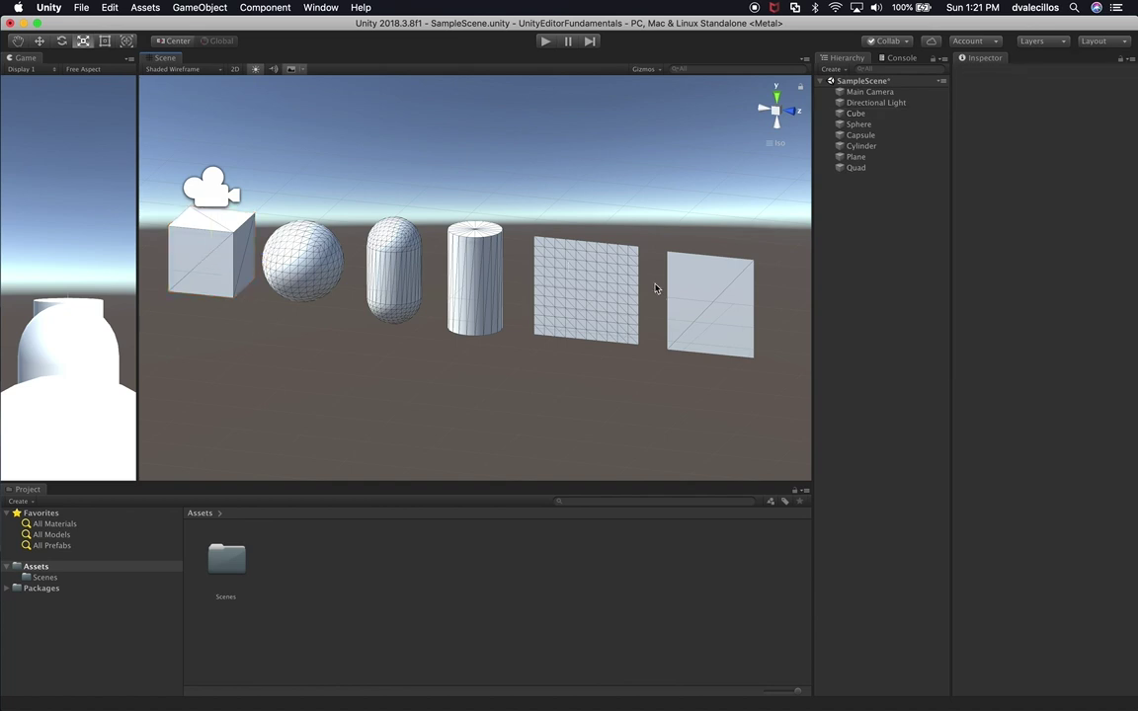
Step: Create a folder named Materials inside the project's Assets folder and open it
{"action": "right_click", "coordinate": [48, 571]}
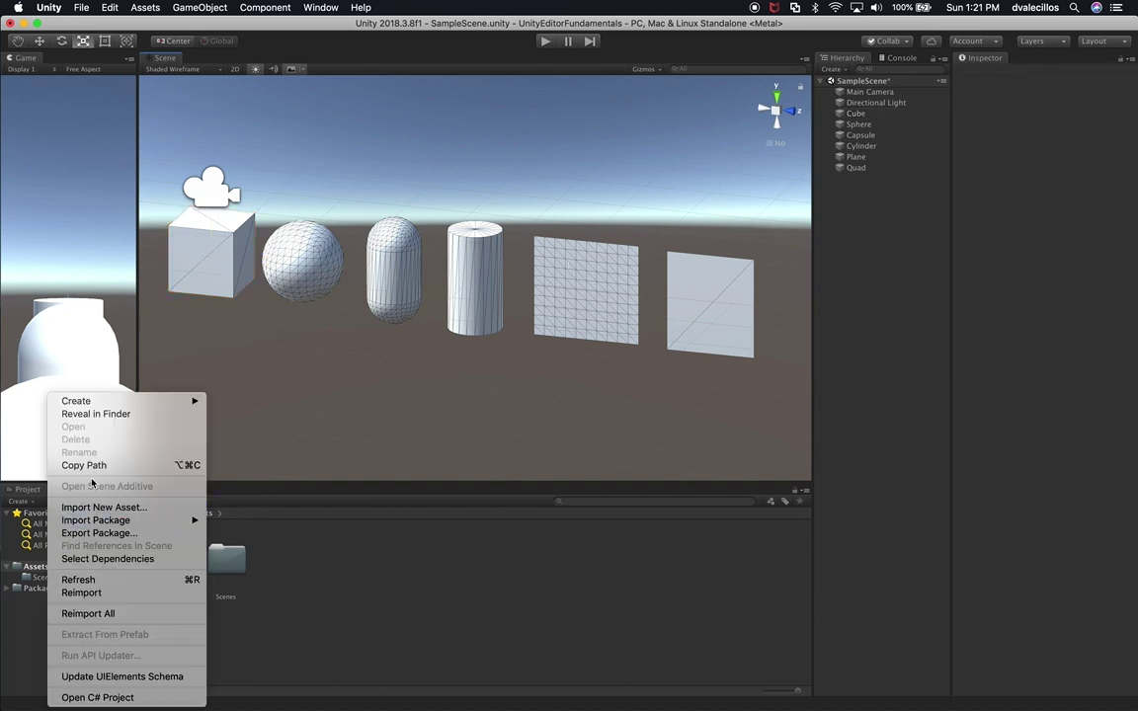
{"action": "left_click", "coordinate": [43, 570]}
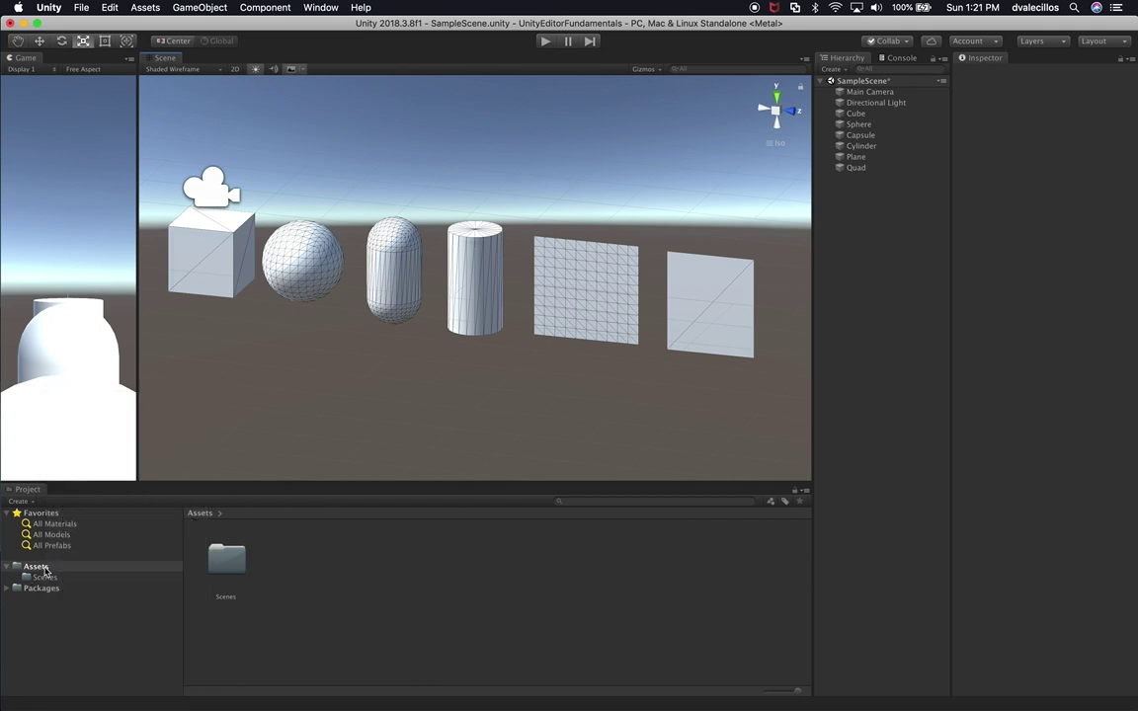
{"action": "right_click", "coordinate": [45, 572]}
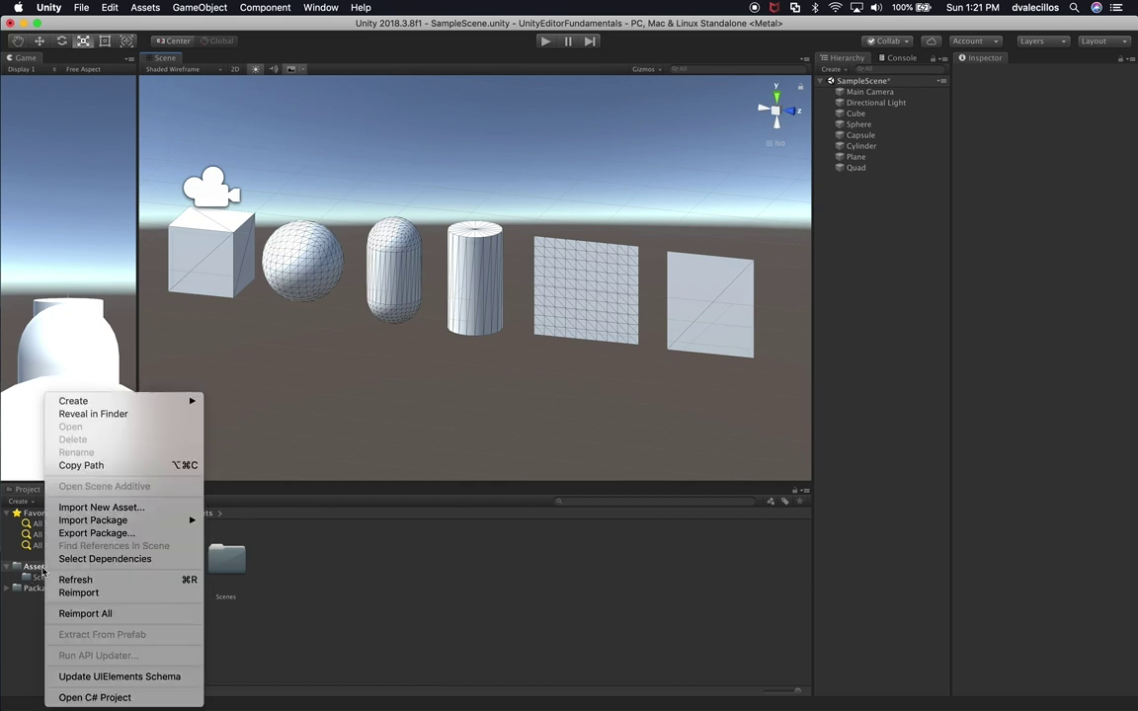
{"action": "mouse_move", "coordinate": [107, 405]}
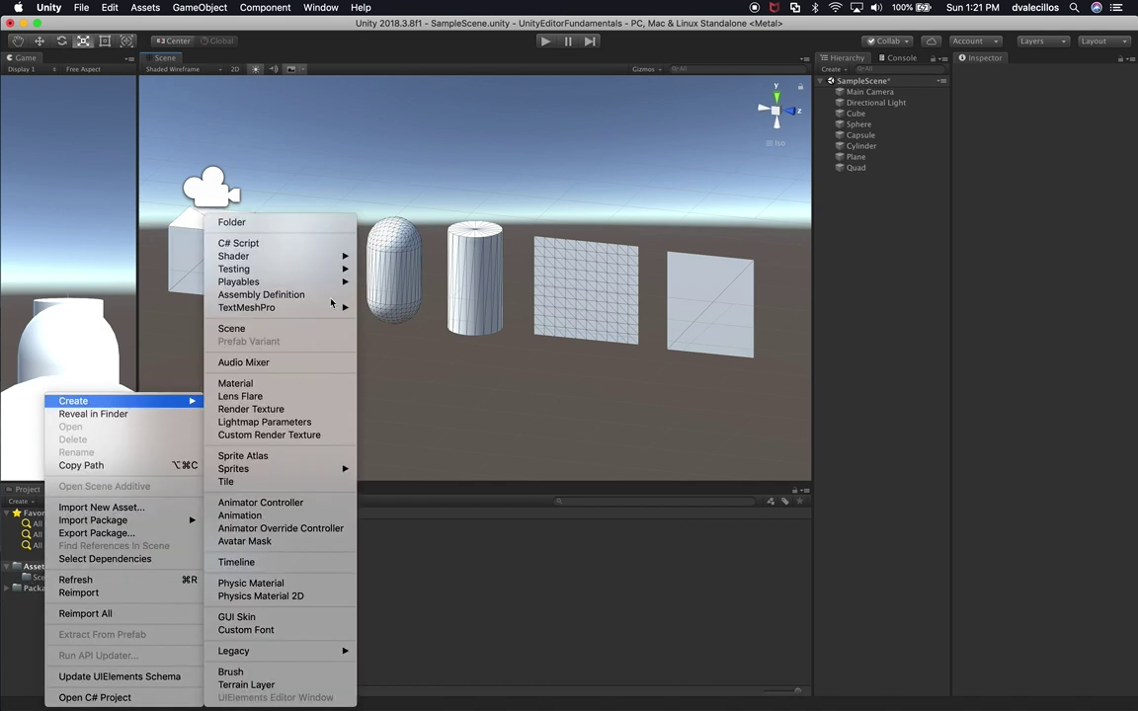
{"action": "left_click", "coordinate": [315, 222]}
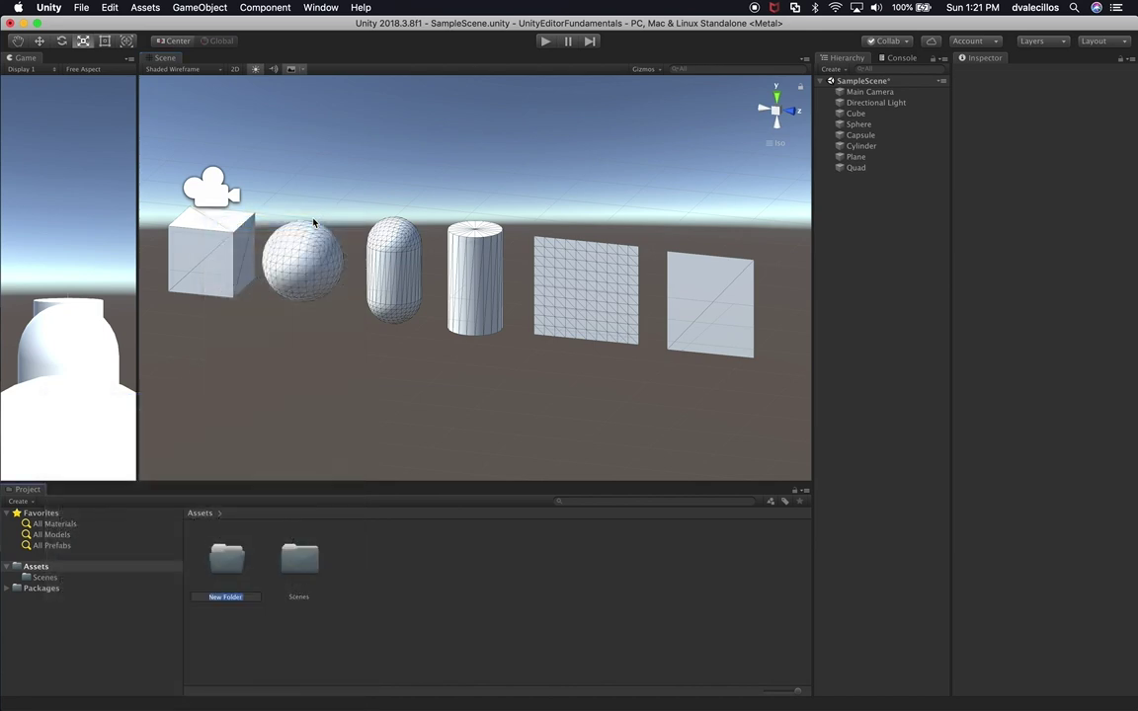
{"action": "type", "text": "Materials"}
{"action": "key", "text": "Return"}
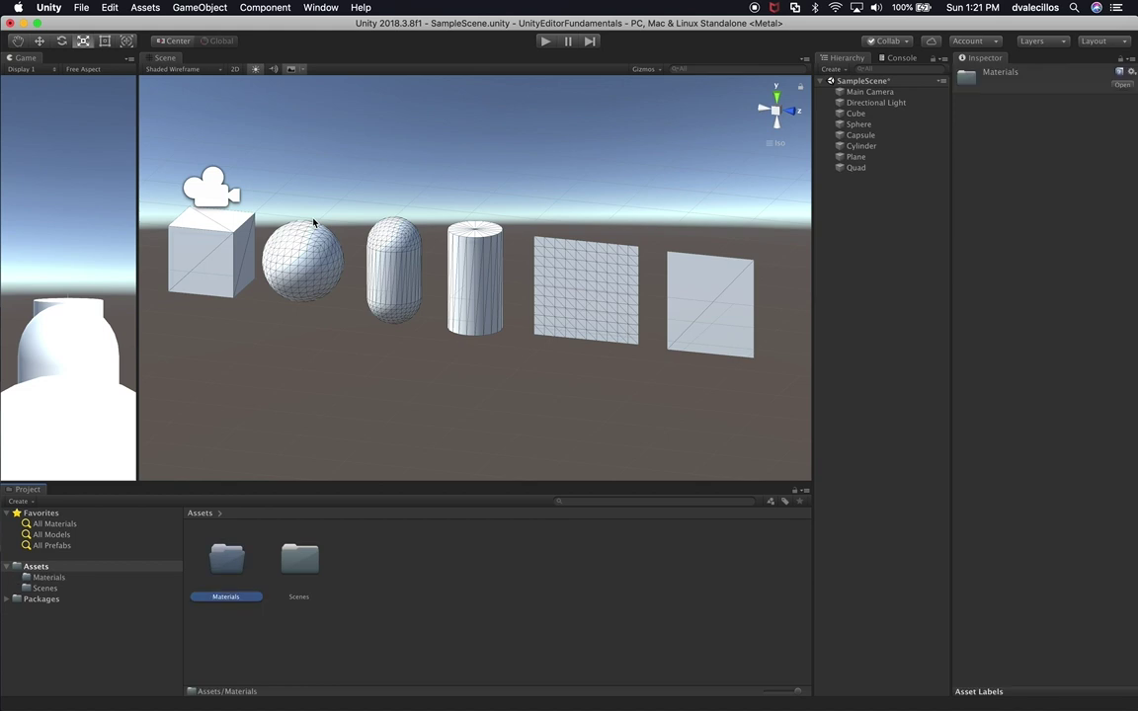
{"action": "double_click", "coordinate": [226, 573]}
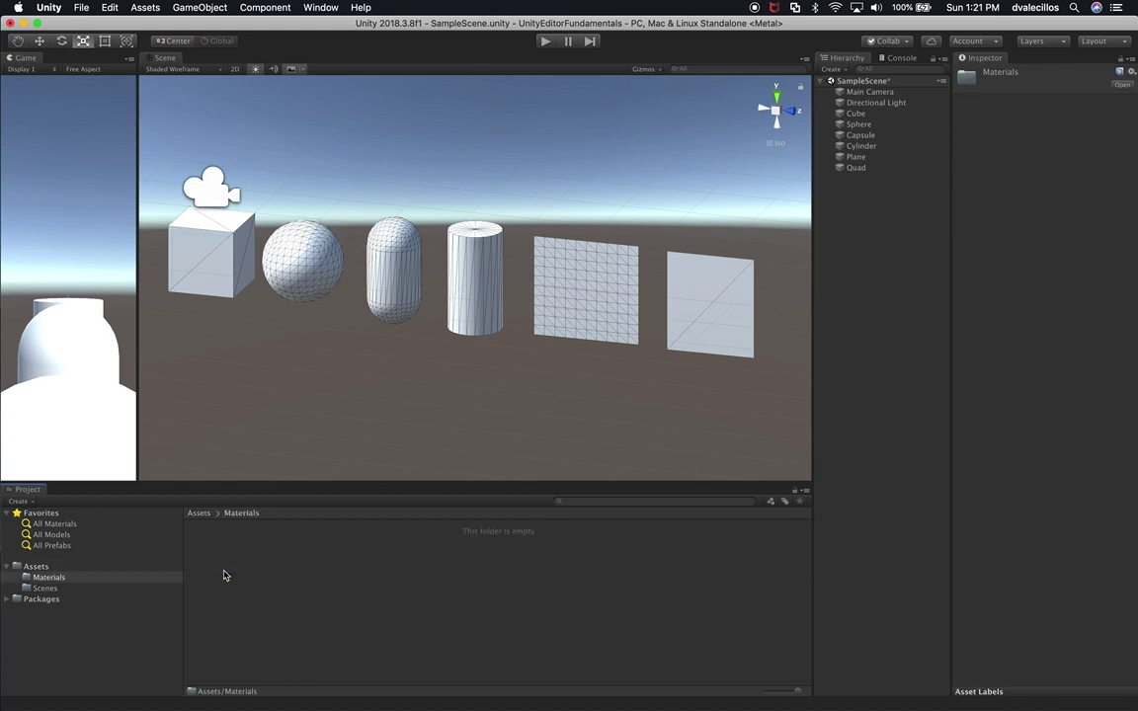
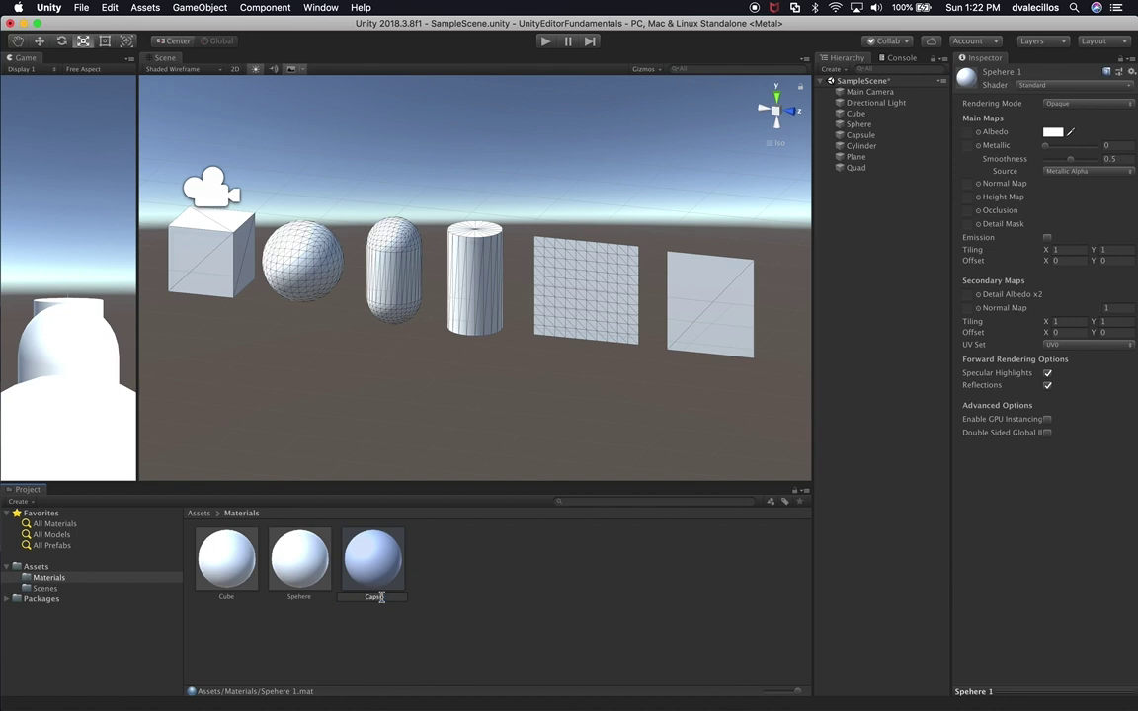
Step: Finish naming the third material Capsuile and make a duplicate of it named Cylinder
{"action": "type", "text": "suile"}
{"action": "key", "text": "Return"}
{"action": "key", "text": "super+d"}
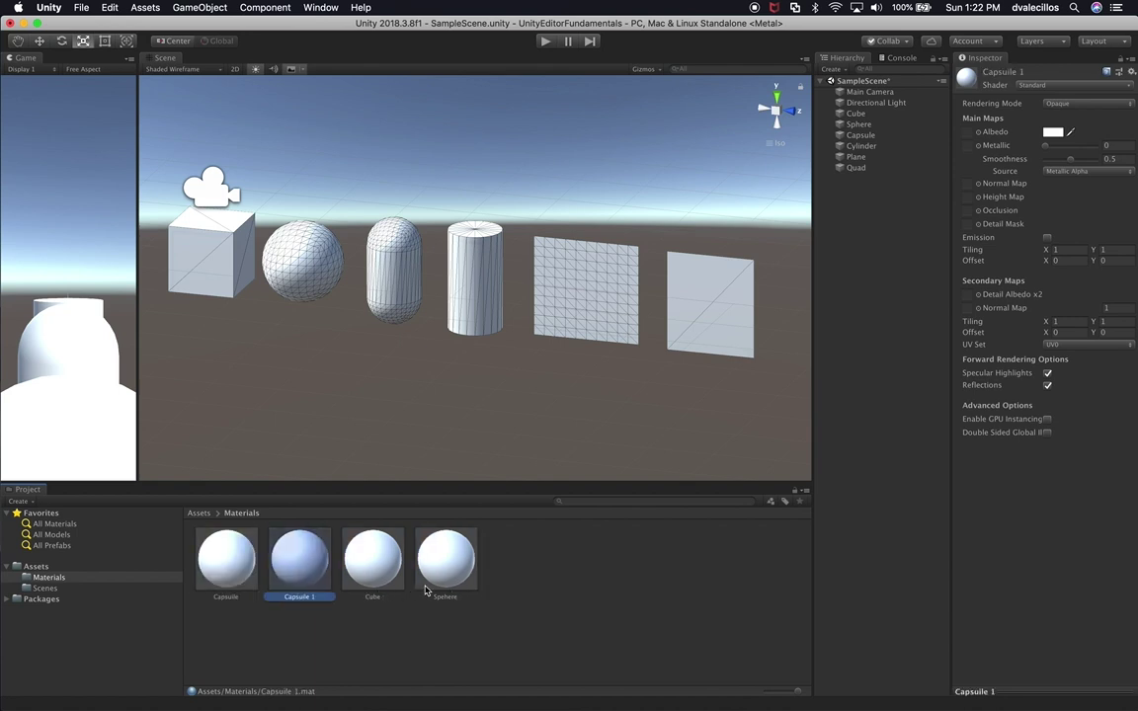
{"action": "left_click", "coordinate": [297, 597]}
{"action": "type", "text": "Cylinder"}
{"action": "key", "text": "Return"}
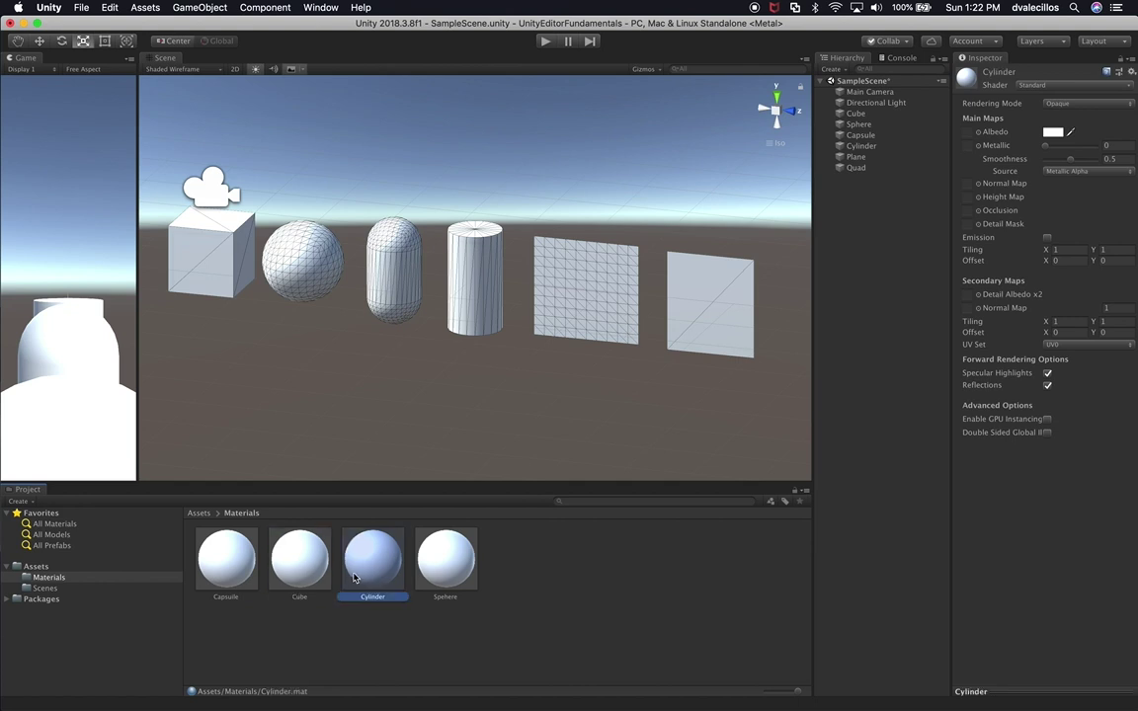
Step: Duplicate the Cylinder material and name the copy Plane
{"action": "key", "text": "super+d"}
{"action": "left_click", "coordinate": [440, 598]}
{"action": "type", "text": "Plane"}
{"action": "key", "text": "Return"}
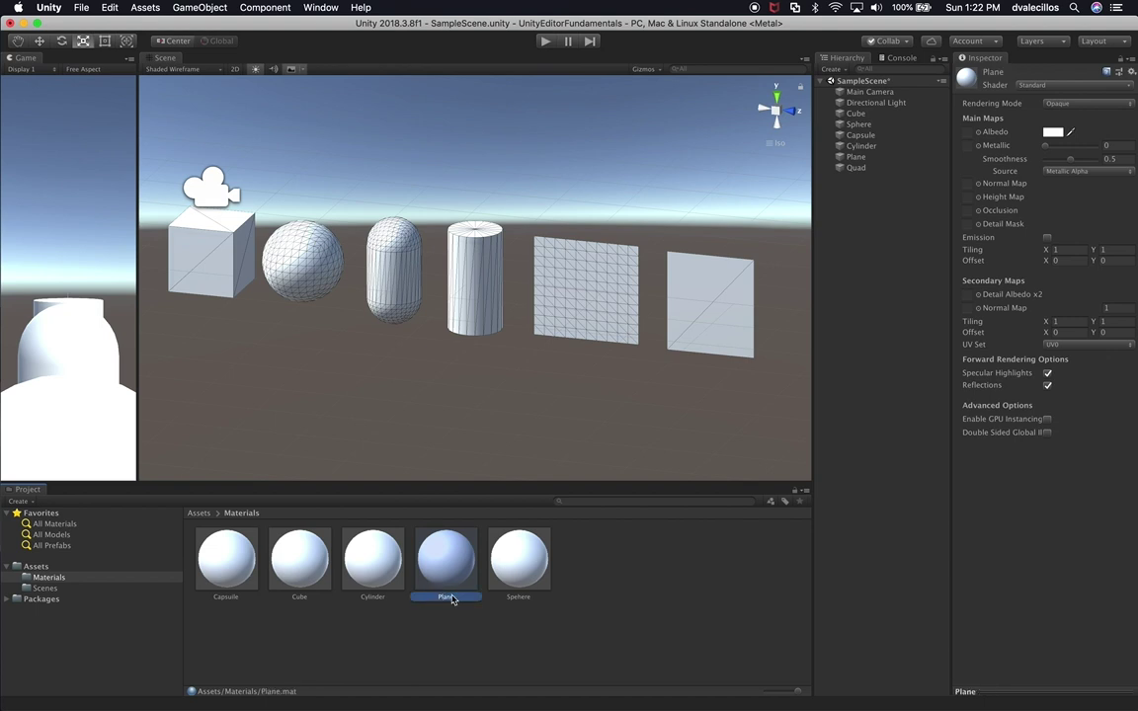
Step: Duplicate the Plane material and name the copy Quad
{"action": "key", "text": "super+d"}
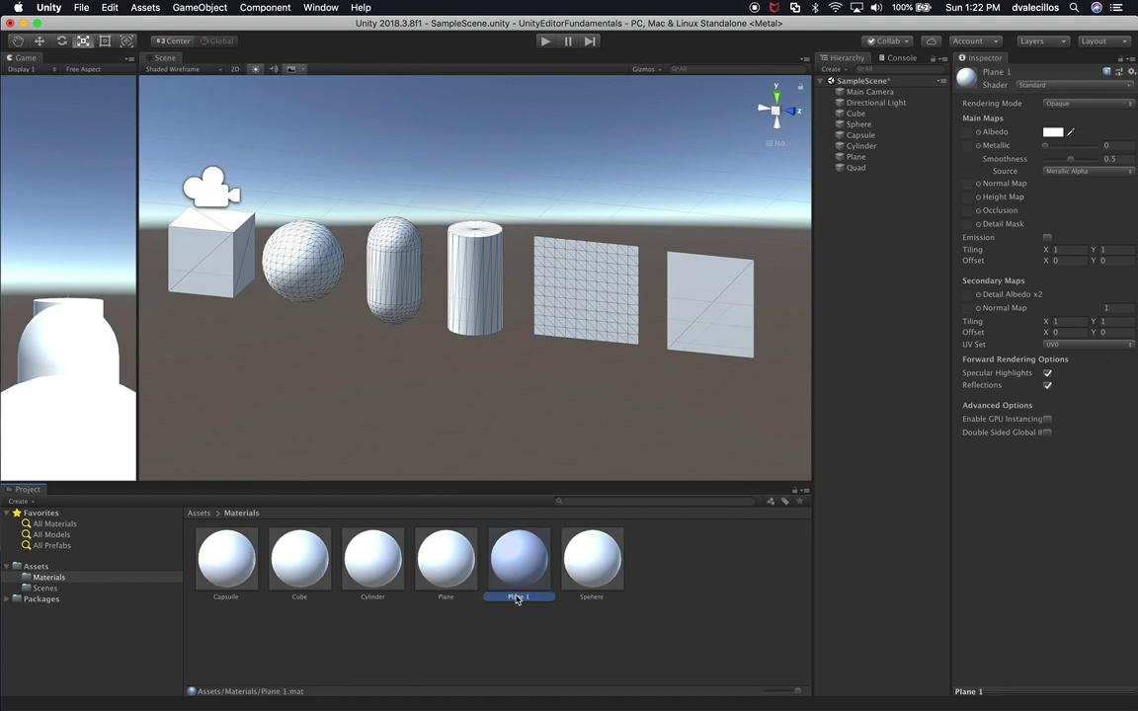
{"action": "left_click", "coordinate": [516, 598]}
{"action": "type", "text": "Qu"}
{"action": "key", "text": "Return"}
Step: Correct the spelling of the Capsuile material's name to Capsule
{"action": "left_click", "coordinate": [851, 114]}
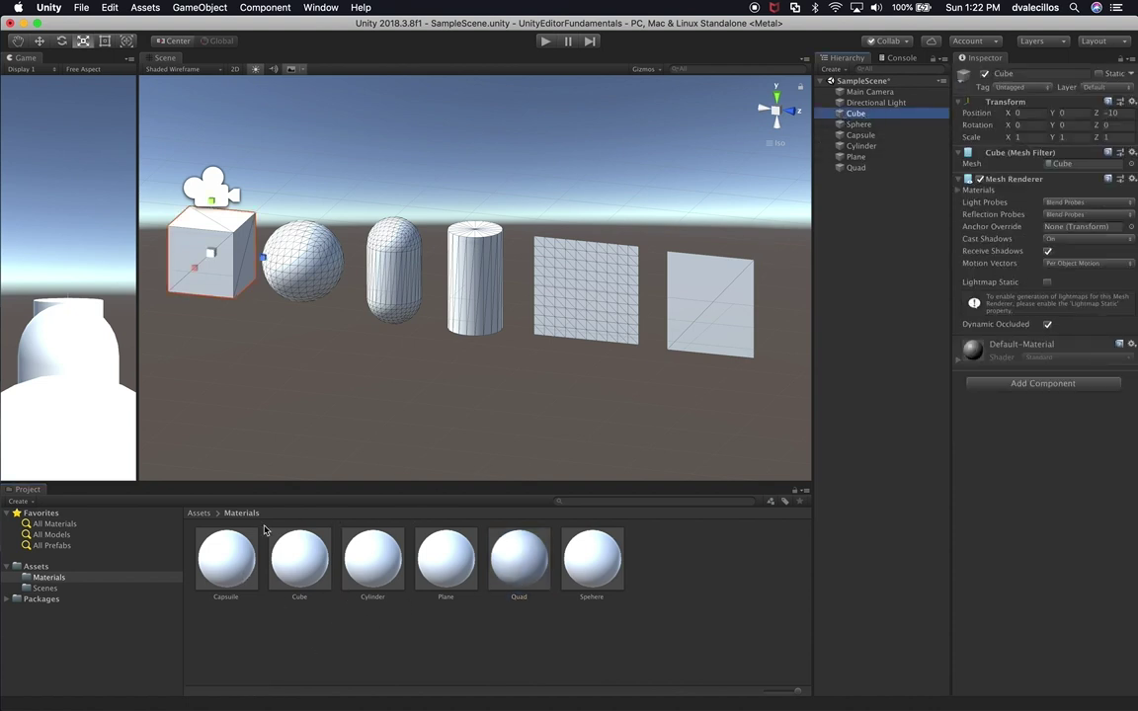
{"action": "left_click", "coordinate": [227, 559]}
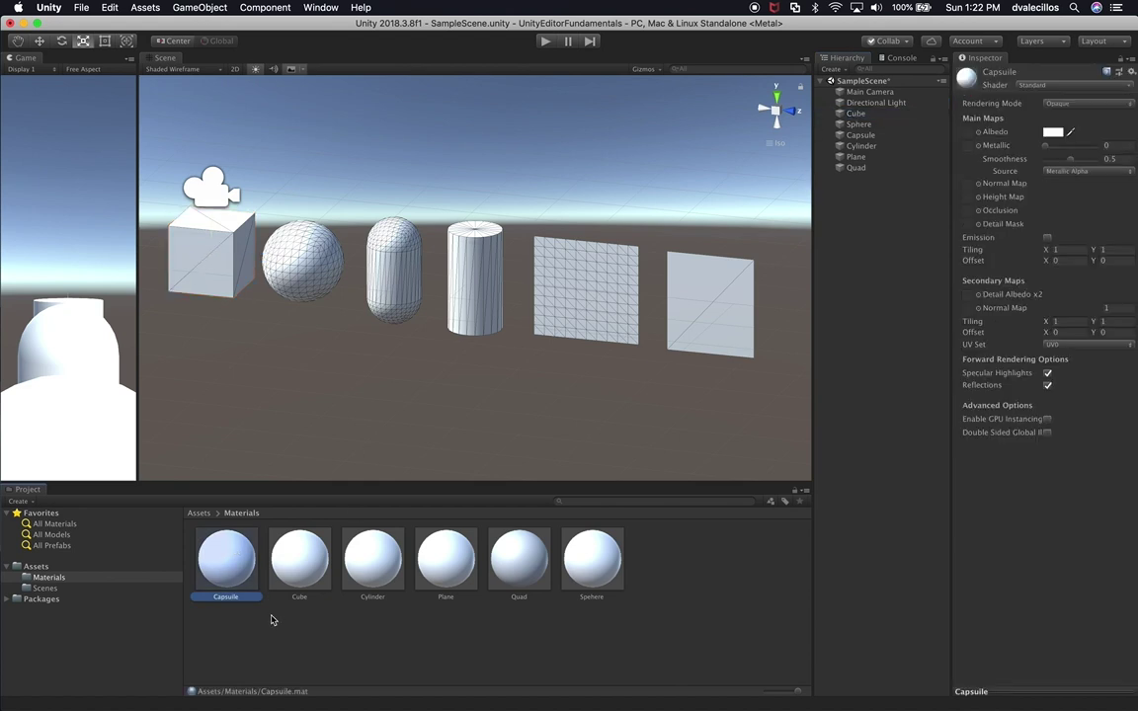
{"action": "left_click", "coordinate": [242, 599]}
{"action": "key", "text": "Return"}
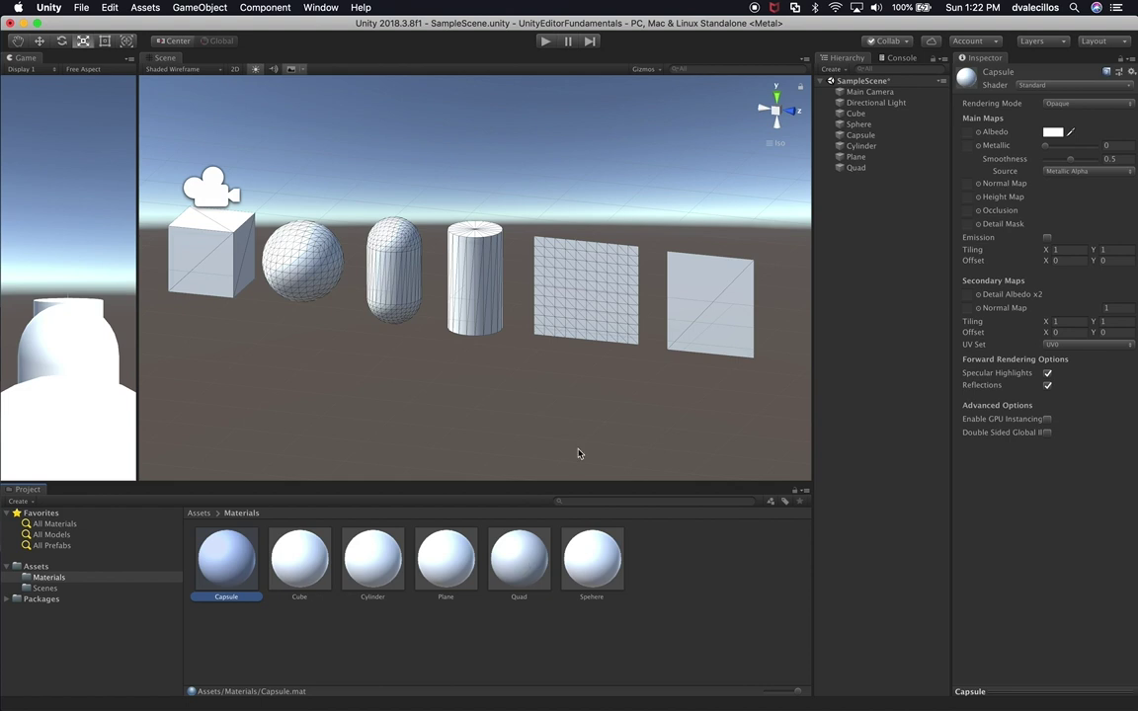
Step: Assign the Capsule material to the Cube object and set the material's albedo colour to red (FF0000)
{"action": "left_click", "coordinate": [855, 113]}
{"action": "left_click_drag", "start_coordinate": [228, 534], "coordinate": [1024, 435]}
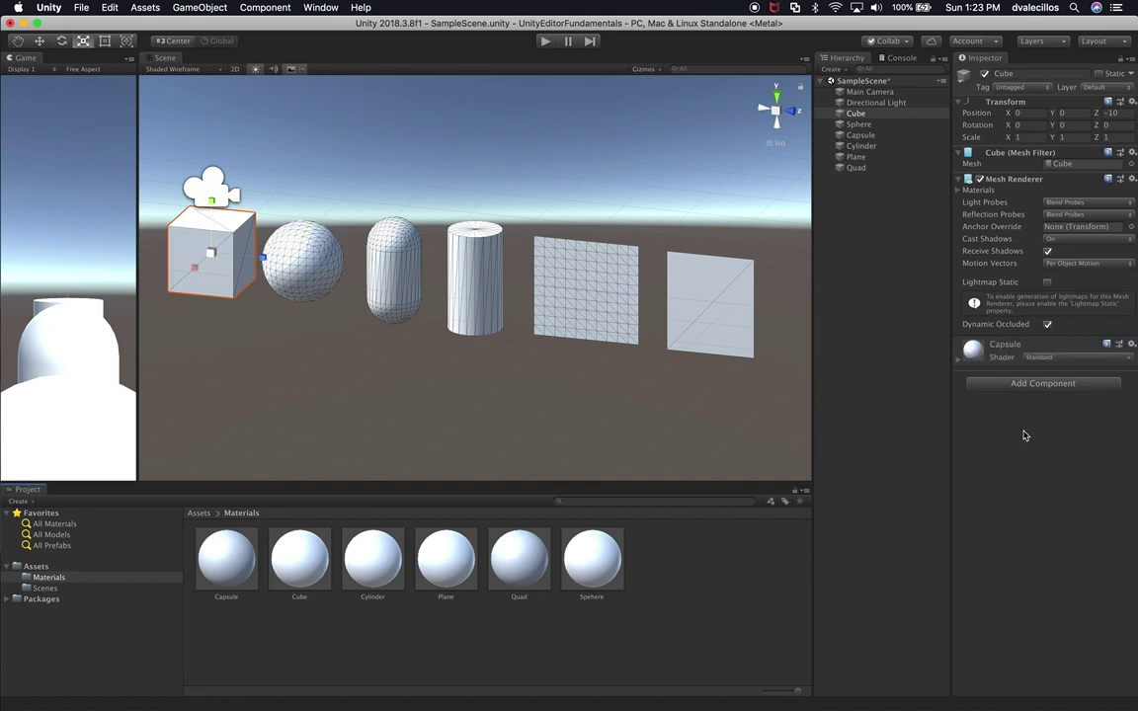
{"action": "left_click", "coordinate": [995, 346]}
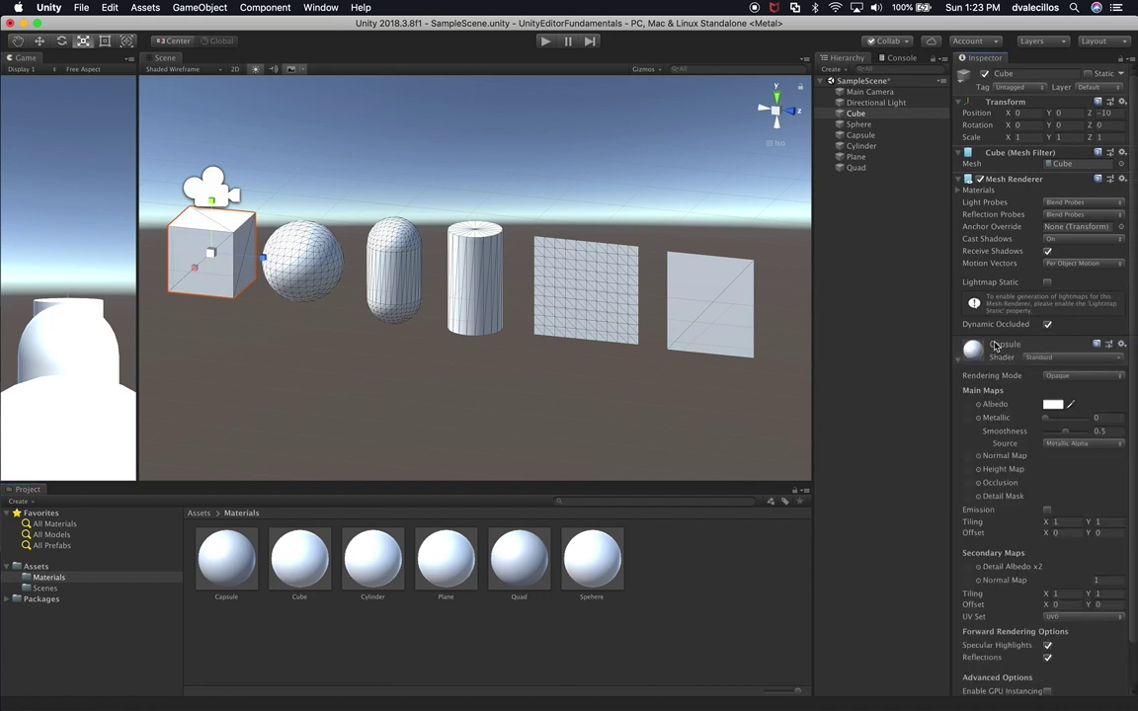
{"action": "left_click", "coordinate": [1053, 405]}
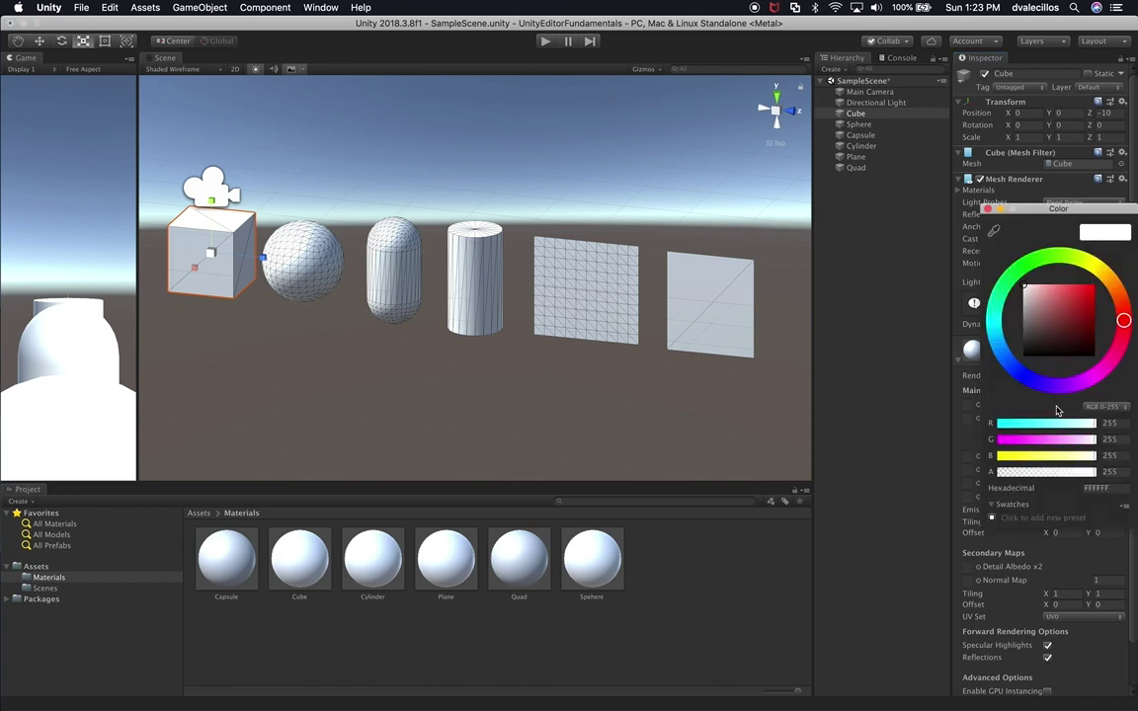
{"action": "left_click", "coordinate": [1092, 286]}
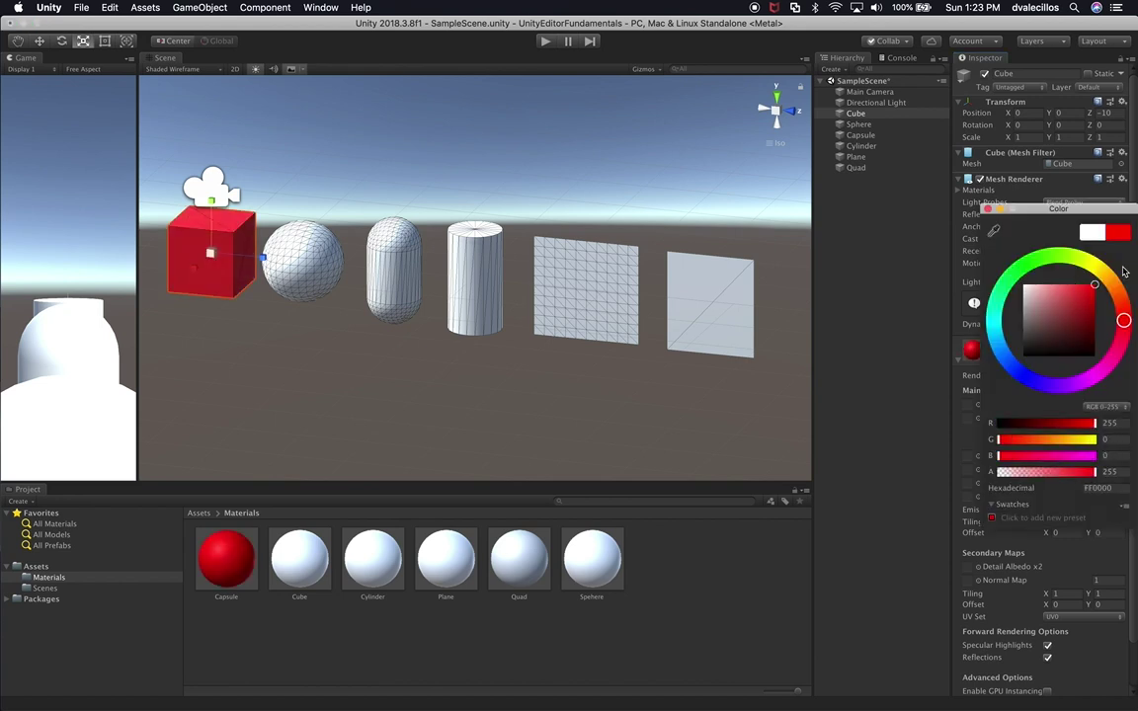
{"action": "key", "text": "Return"}
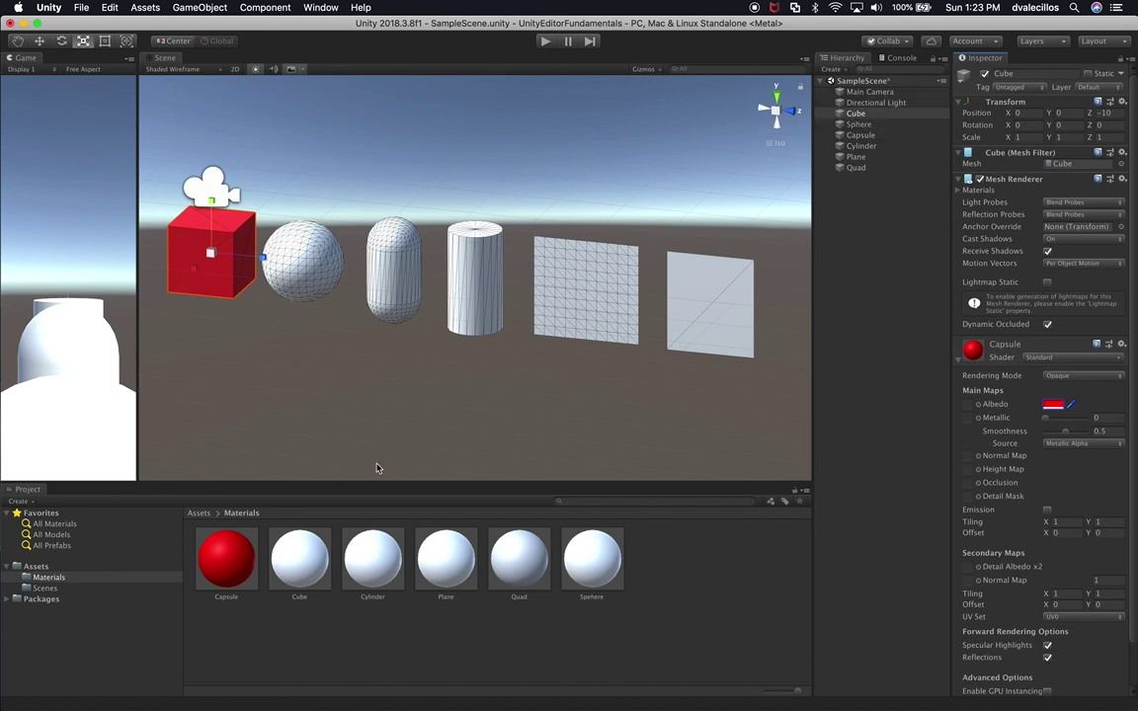
Step: Replace the Cube object's material with the Cube material and set its albedo colour to bright red
{"action": "left_click", "coordinate": [292, 574]}
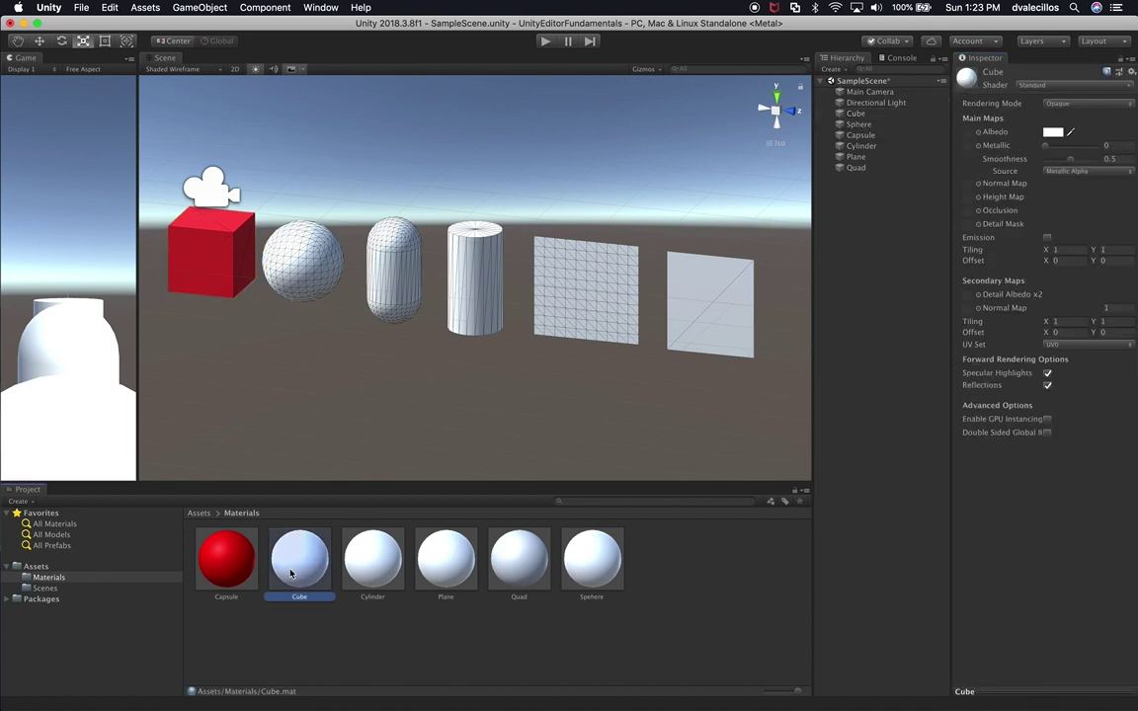
{"action": "left_click", "coordinate": [904, 177]}
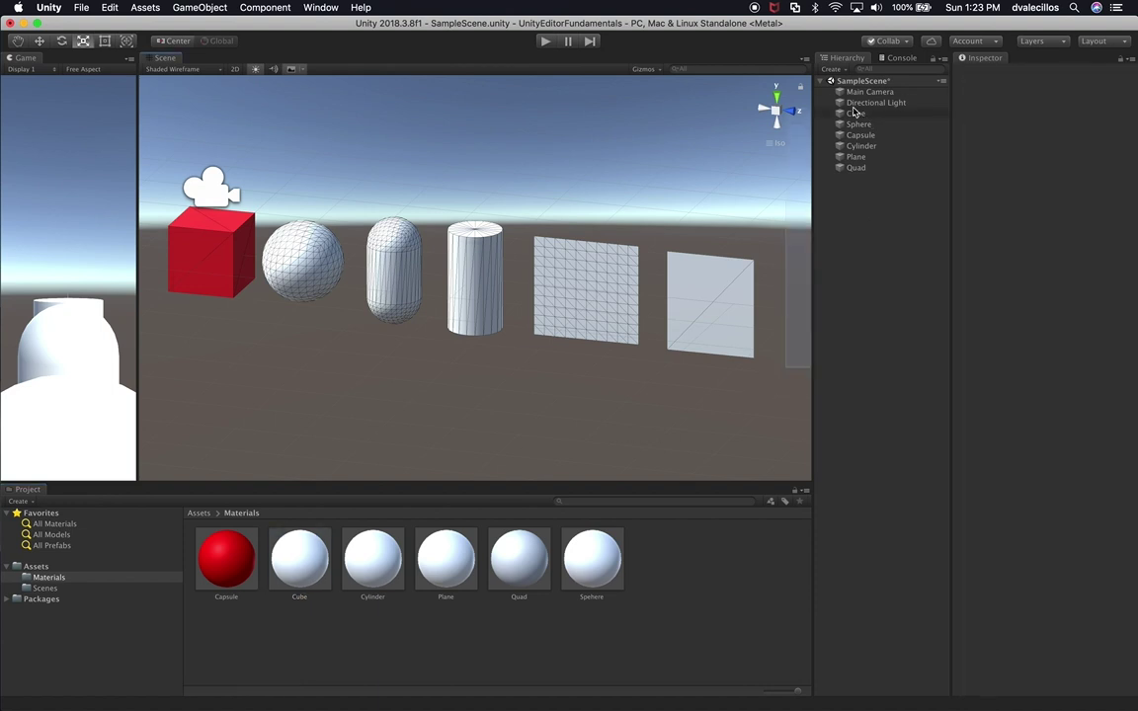
{"action": "left_click", "coordinate": [299, 563]}
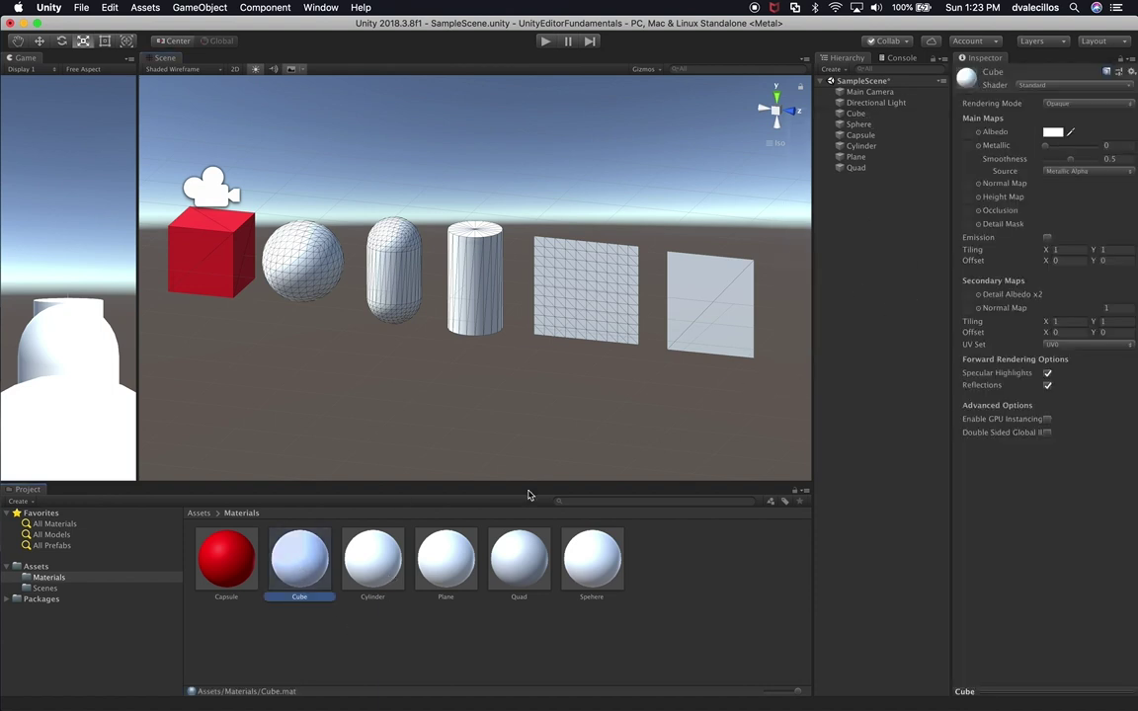
{"action": "left_click", "coordinate": [857, 112]}
{"action": "left_click_drag", "start_coordinate": [305, 559], "coordinate": [860, 115]}
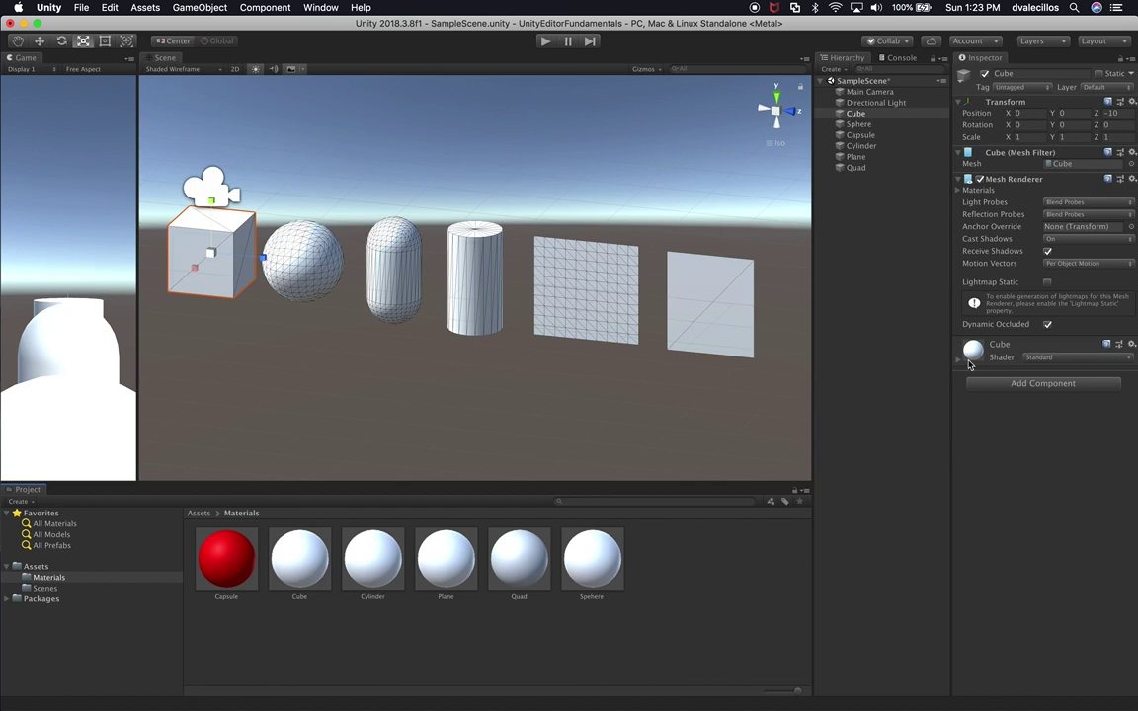
{"action": "left_click", "coordinate": [1052, 404]}
{"action": "left_click_drag", "start_coordinate": [1027, 288], "coordinate": [1131, 227]}
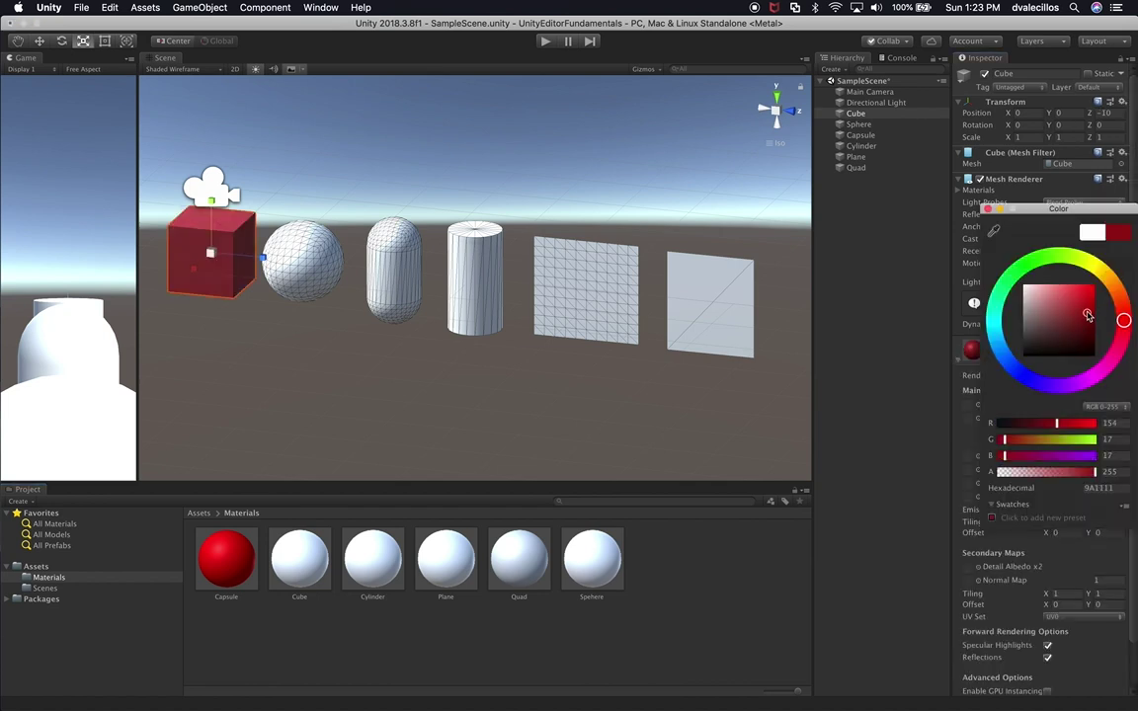
{"action": "key", "text": "Return"}
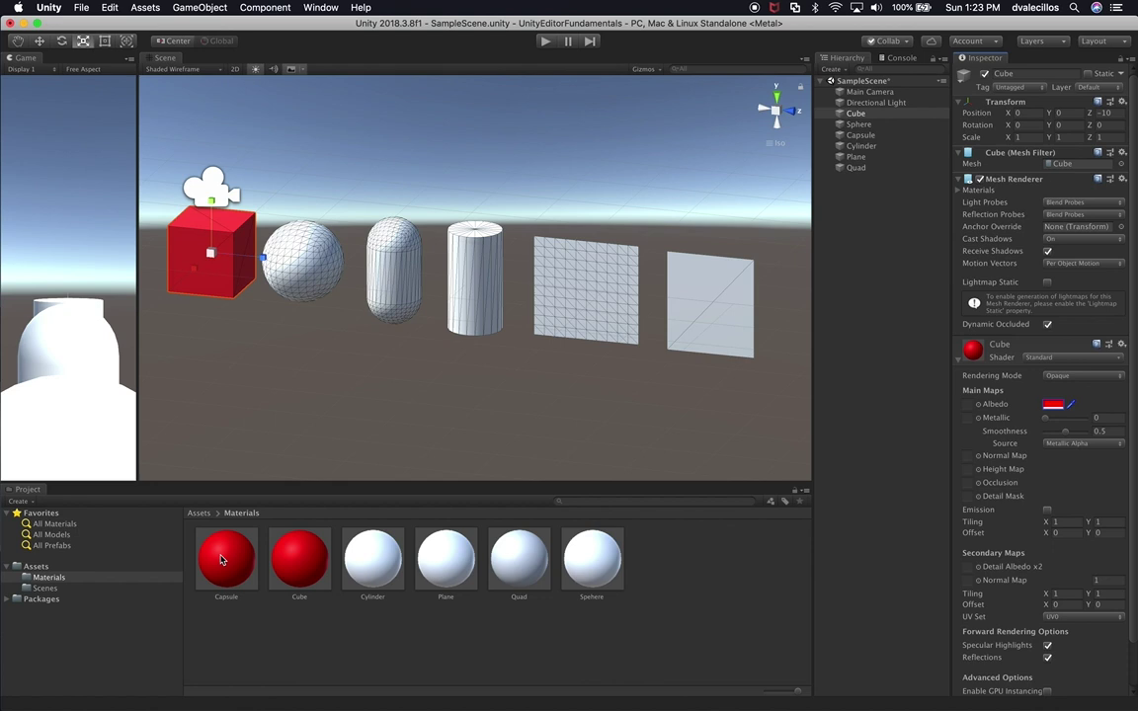
Step: Assign the Capsule material to the Capsule object and change its albedo colour to golden yellow
{"action": "left_click_drag", "start_coordinate": [222, 561], "coordinate": [386, 278]}
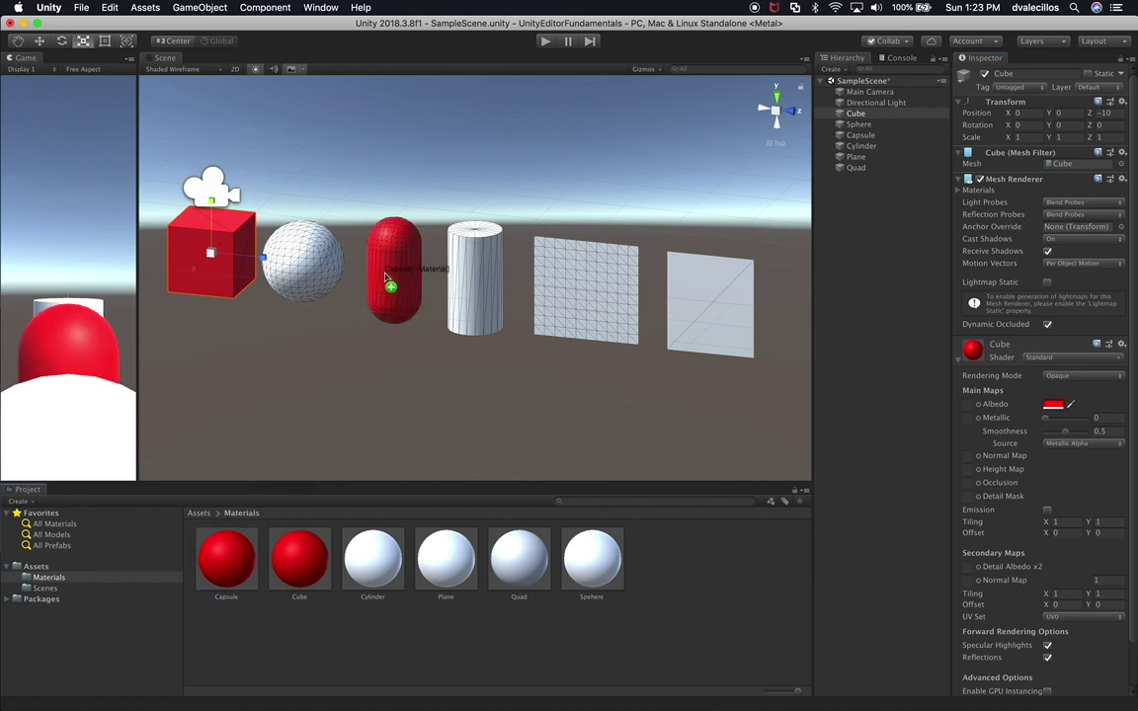
{"action": "left_click_drag", "start_coordinate": [386, 278], "coordinate": [388, 276]}
{"action": "left_click", "coordinate": [226, 559]}
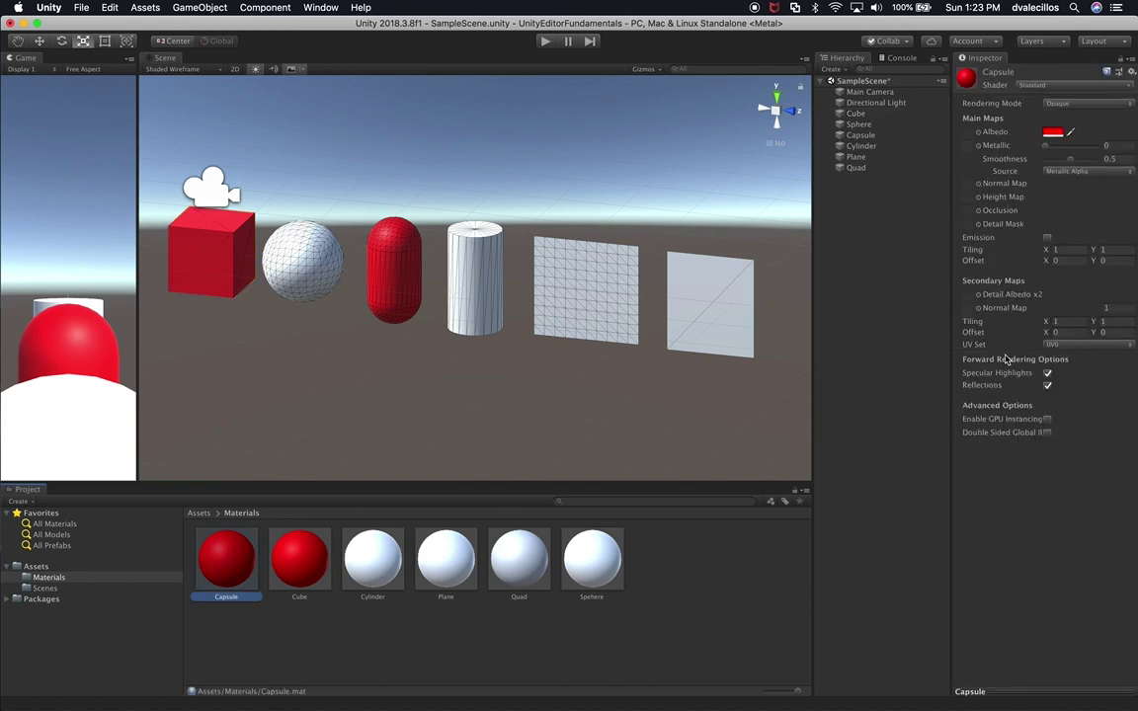
{"action": "left_click", "coordinate": [1055, 133]}
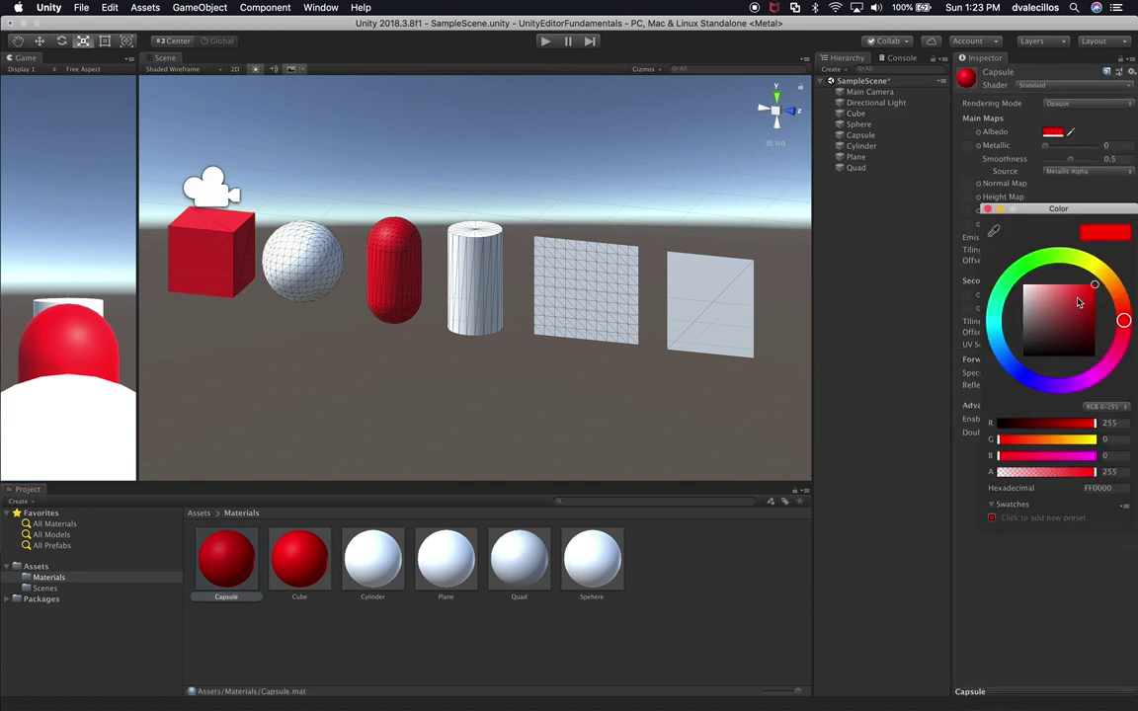
{"action": "left_click", "coordinate": [1049, 299]}
{"action": "mouse_move", "coordinate": [1097, 270]}
{"action": "left_mouse_down"}
{"action": "mouse_move", "coordinate": [1104, 284]}
{"action": "mouse_move", "coordinate": [1101, 271]}
{"action": "left_mouse_up"}
{"action": "left_click", "coordinate": [1091, 290]}
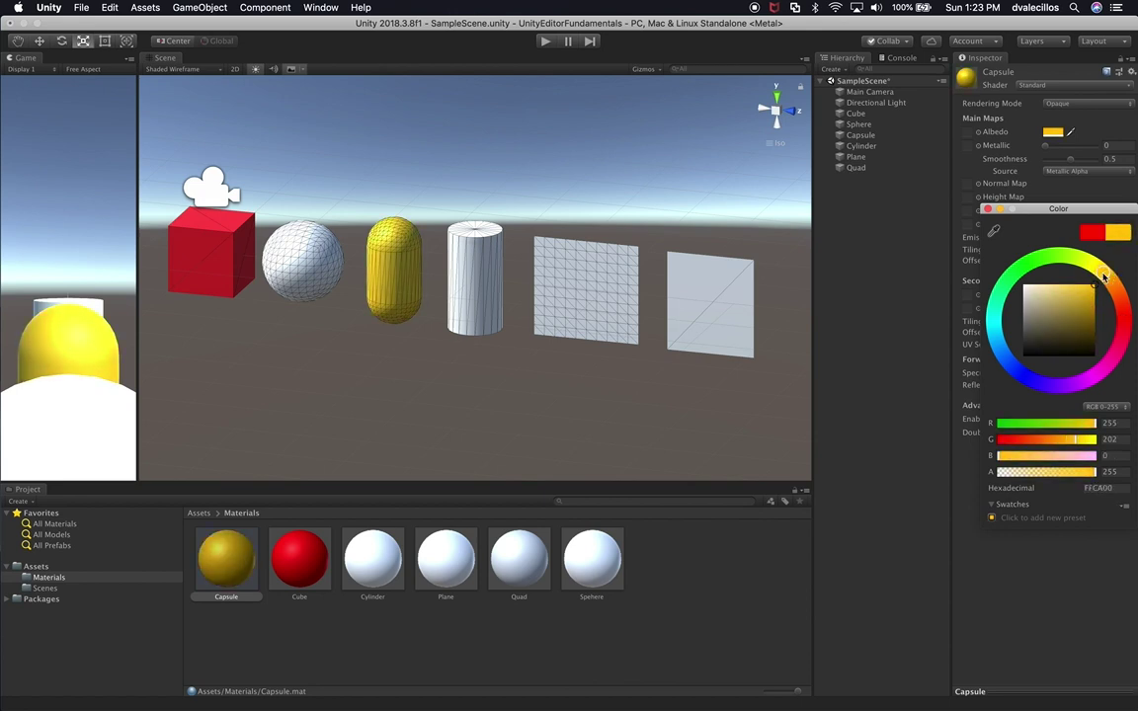
{"action": "left_click", "coordinate": [988, 208]}
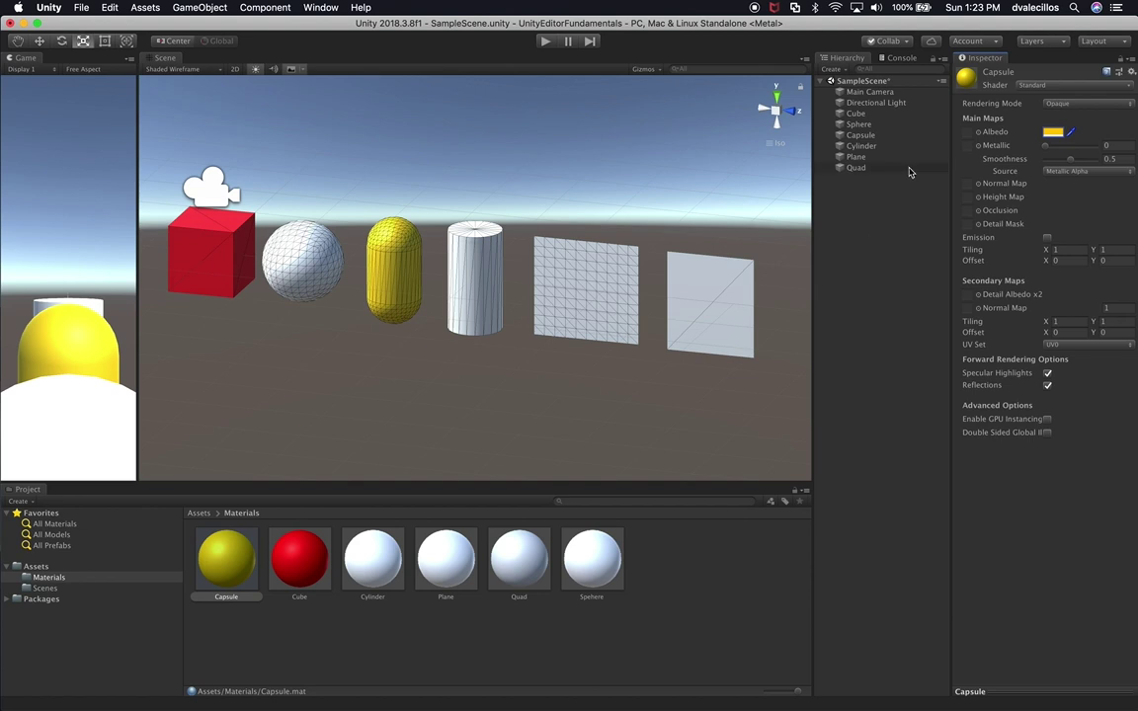
Step: Correct the spelling of the Spehere material's name to Sphere
{"action": "left_click", "coordinate": [857, 124]}
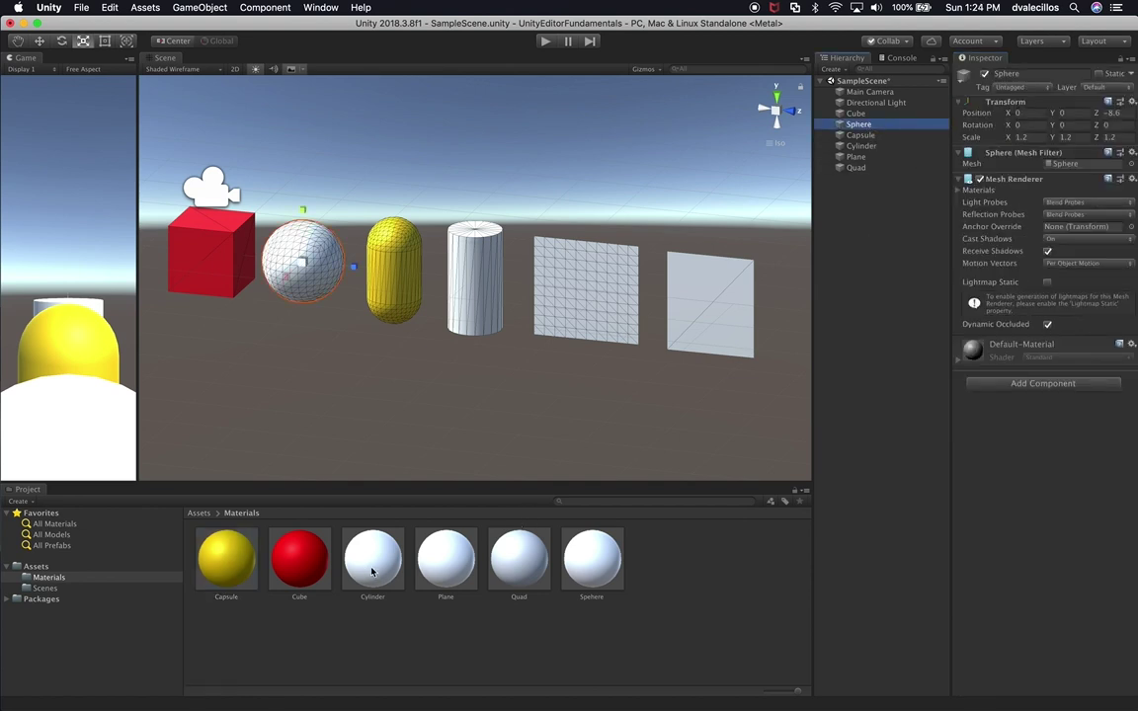
{"action": "left_click", "coordinate": [589, 599]}
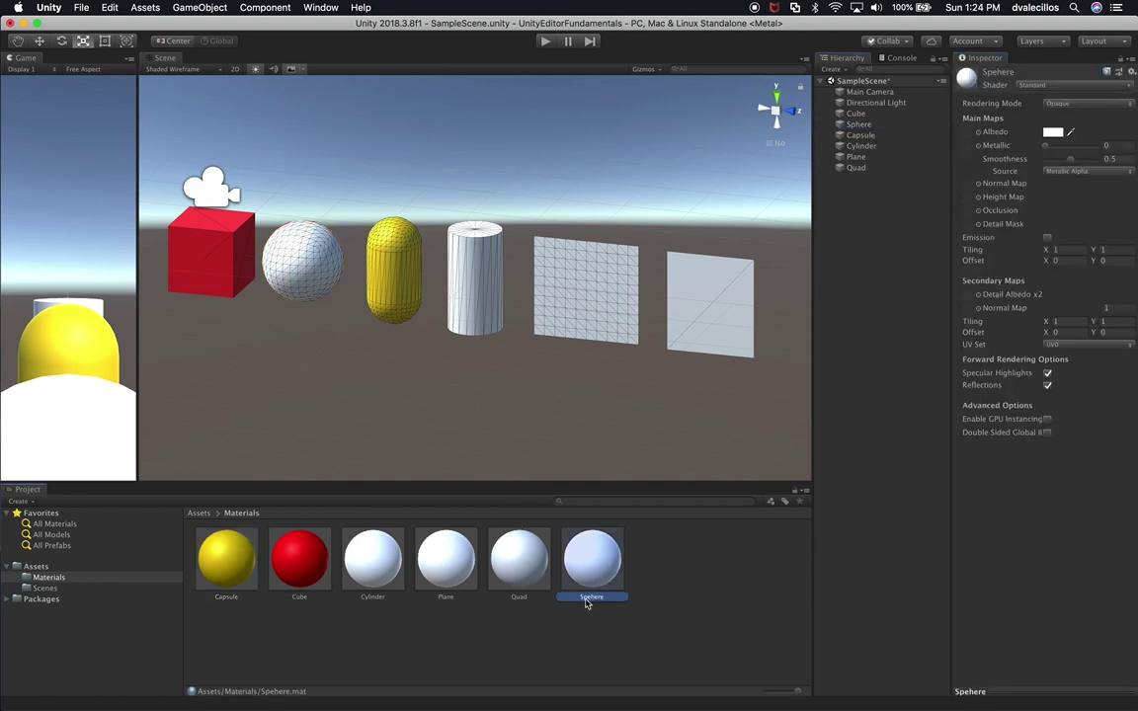
{"action": "left_click", "coordinate": [588, 598]}
{"action": "key", "text": "Return"}
Step: Assign the Sphere material to the Sphere object and set its albedo colour to pure blue
{"action": "left_click_drag", "start_coordinate": [592, 580], "coordinate": [283, 243]}
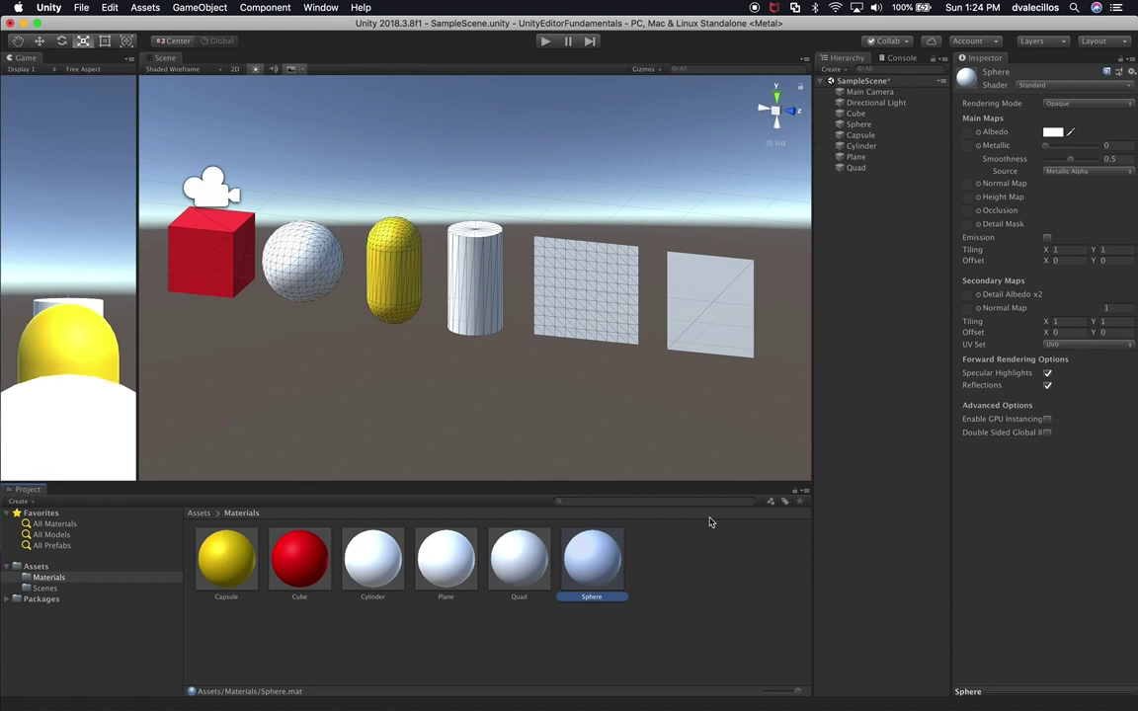
{"action": "left_click", "coordinate": [596, 565]}
{"action": "left_click", "coordinate": [1053, 132]}
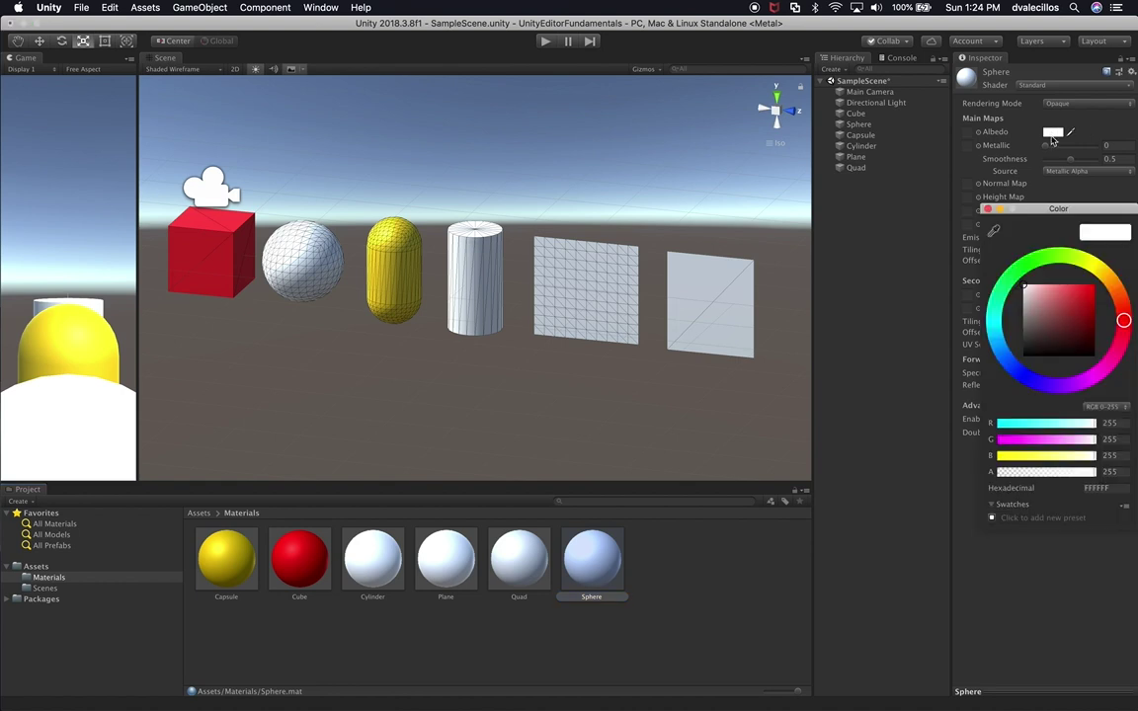
{"action": "left_click", "coordinate": [1024, 376]}
{"action": "mouse_move", "coordinate": [1037, 326]}
{"action": "left_mouse_down"}
{"action": "mouse_move", "coordinate": [1067, 283]}
{"action": "mouse_move", "coordinate": [1135, 263]}
{"action": "left_mouse_up"}
{"action": "key", "text": "Return"}
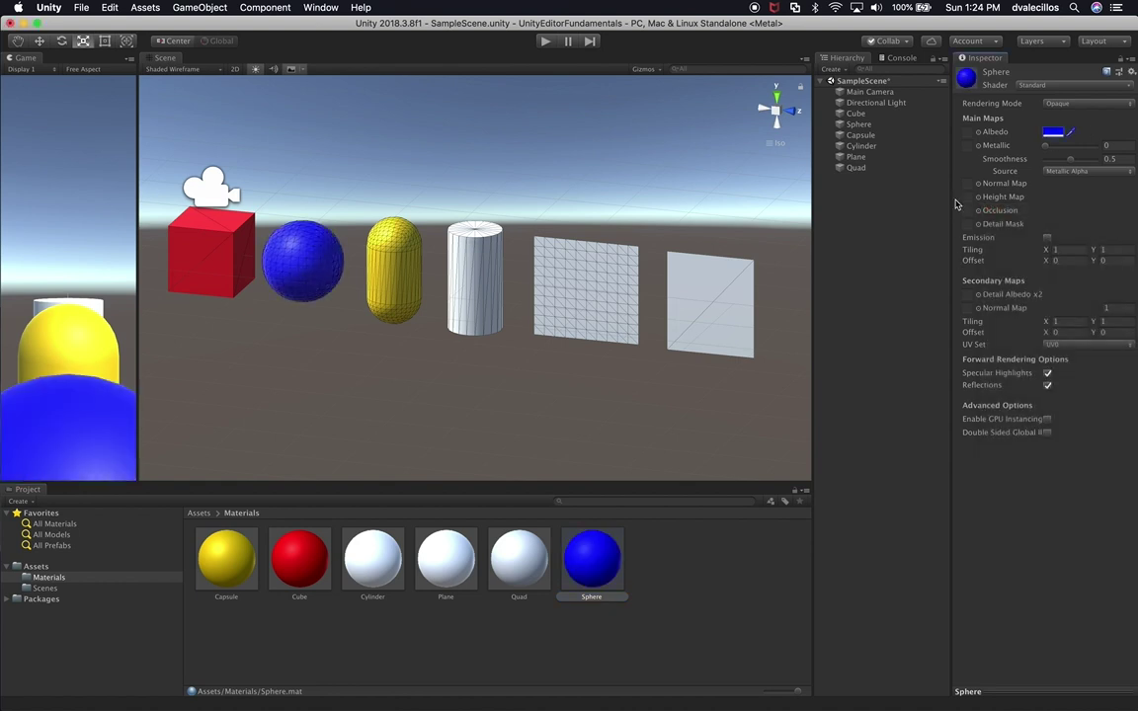
Step: Assign the Cylinder material to the Cylinder object and set its albedo colour to bright green
{"action": "left_click", "coordinate": [861, 146]}
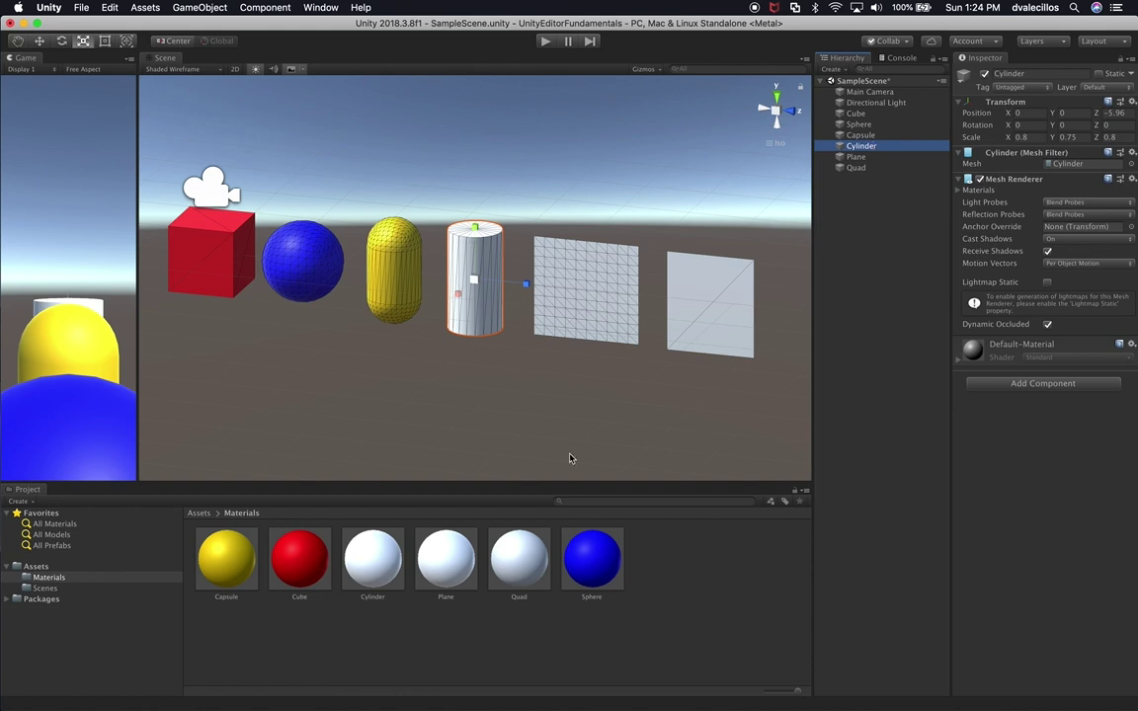
{"action": "left_click_drag", "start_coordinate": [355, 539], "coordinate": [983, 459]}
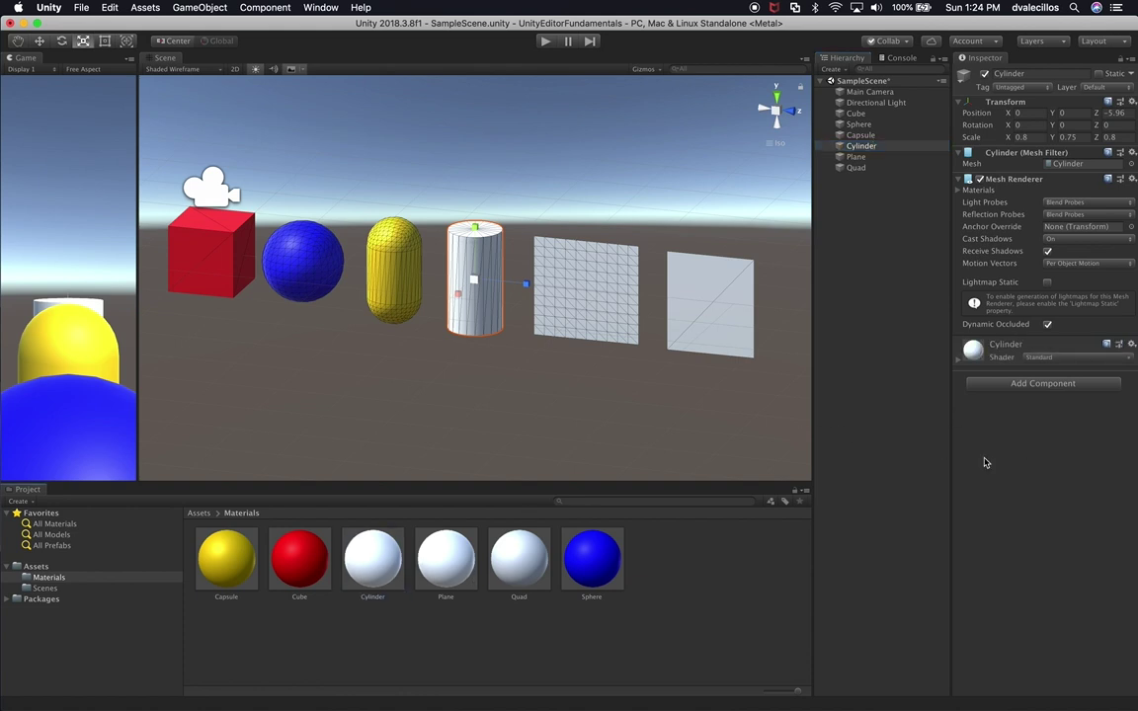
{"action": "left_click", "coordinate": [1053, 405]}
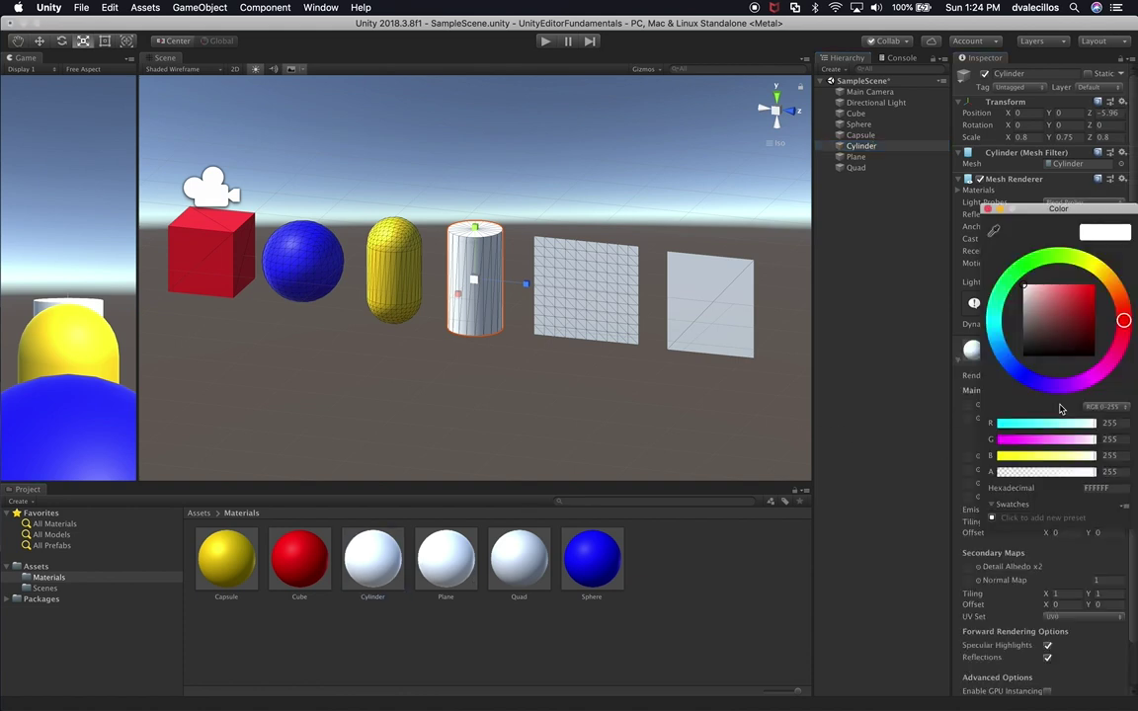
{"action": "left_click", "coordinate": [1036, 262]}
{"action": "left_click_drag", "start_coordinate": [1053, 306], "coordinate": [1091, 283]}
{"action": "key", "text": "Return"}
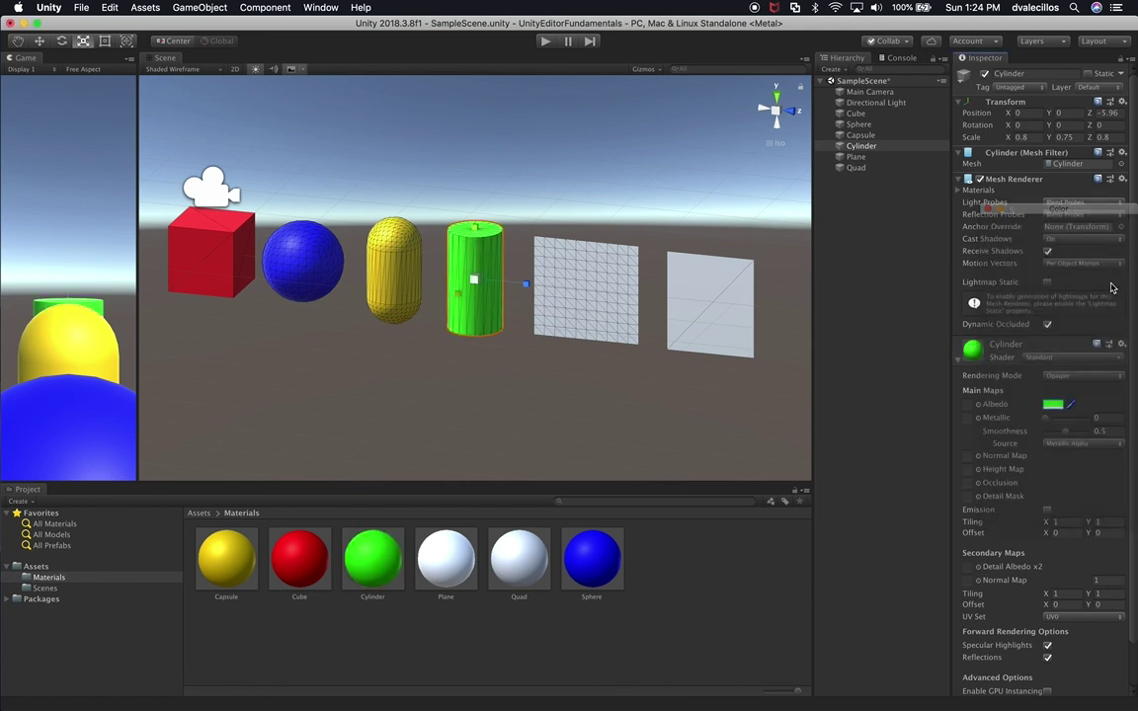
Step: Assign the Plane material to the Plane object and set its albedo colour to a pale yellow-green
{"action": "left_click", "coordinate": [857, 157]}
{"action": "left_click_drag", "start_coordinate": [445, 555], "coordinate": [998, 356]}
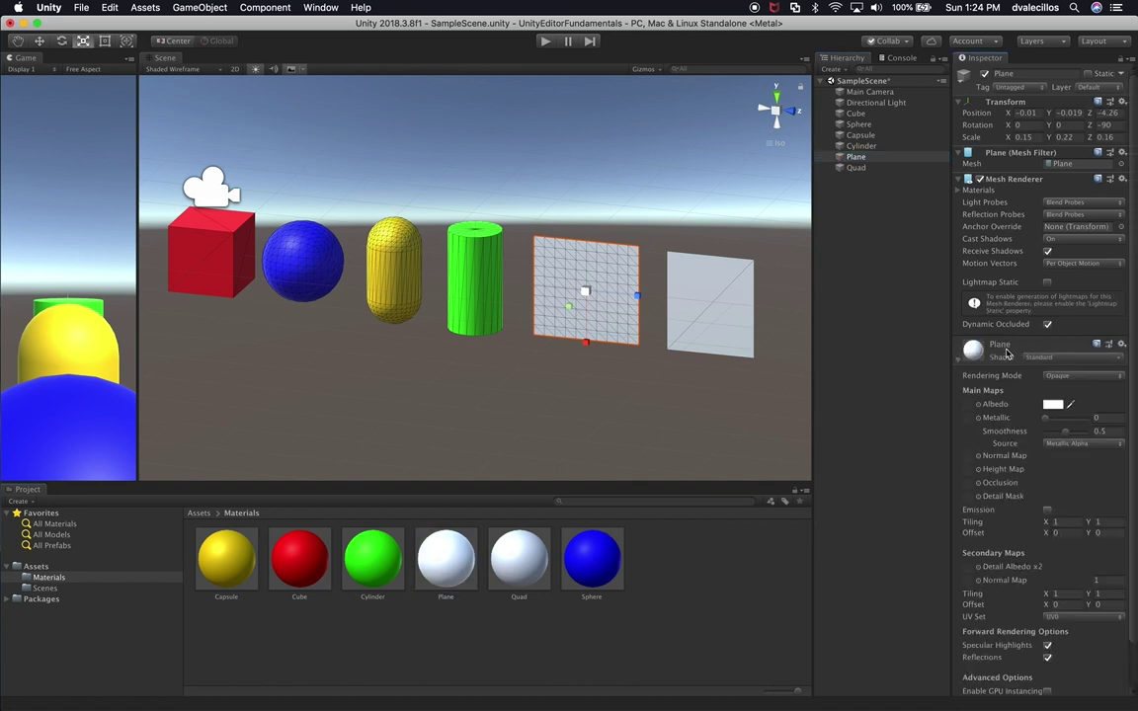
{"action": "left_click", "coordinate": [1053, 404]}
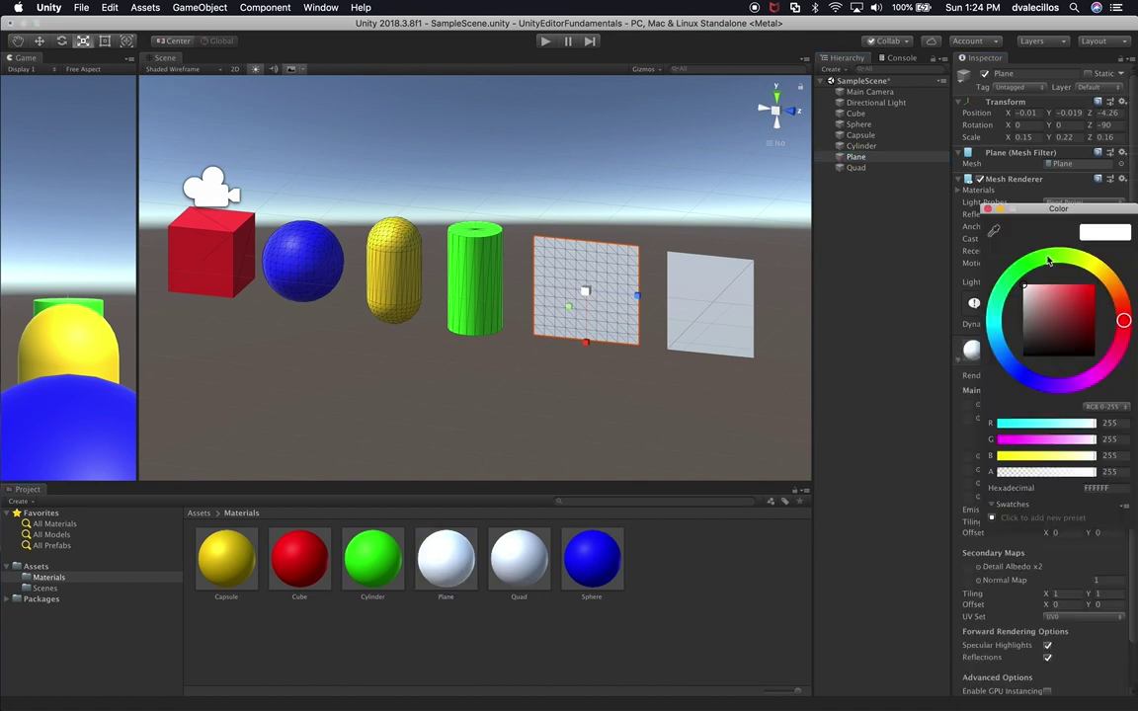
{"action": "left_click_drag", "start_coordinate": [1071, 329], "coordinate": [1000, 297]}
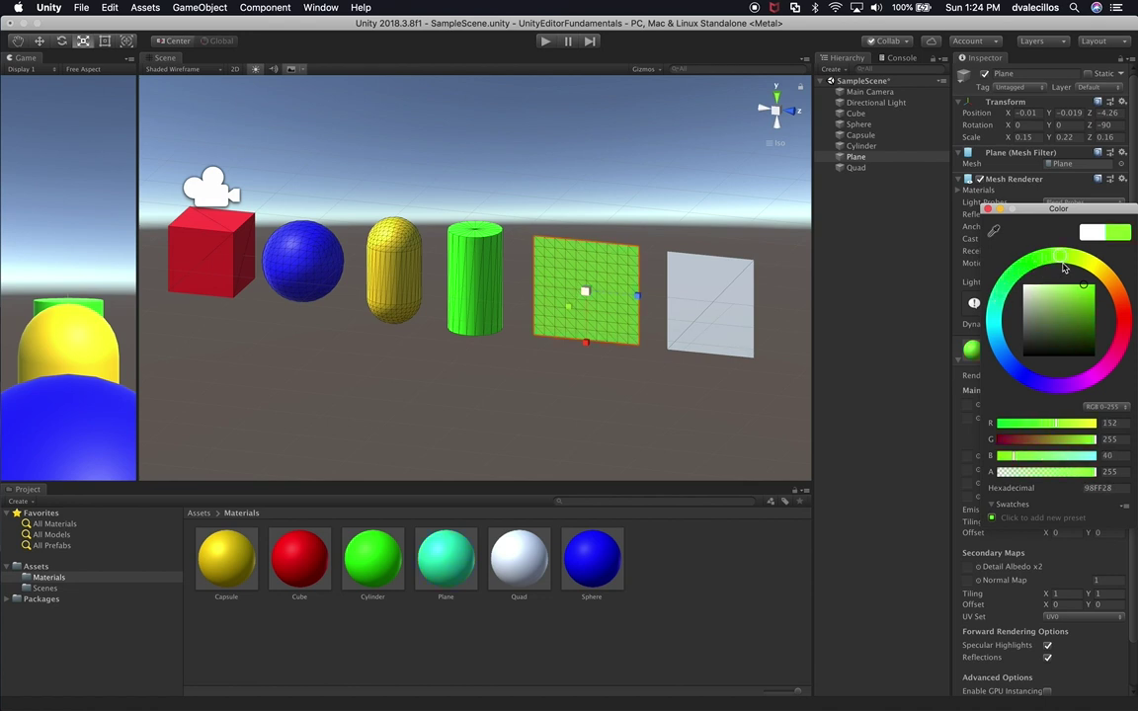
{"action": "left_click", "coordinate": [1069, 265]}
{"action": "left_click_drag", "start_coordinate": [1083, 305], "coordinate": [1065, 285]}
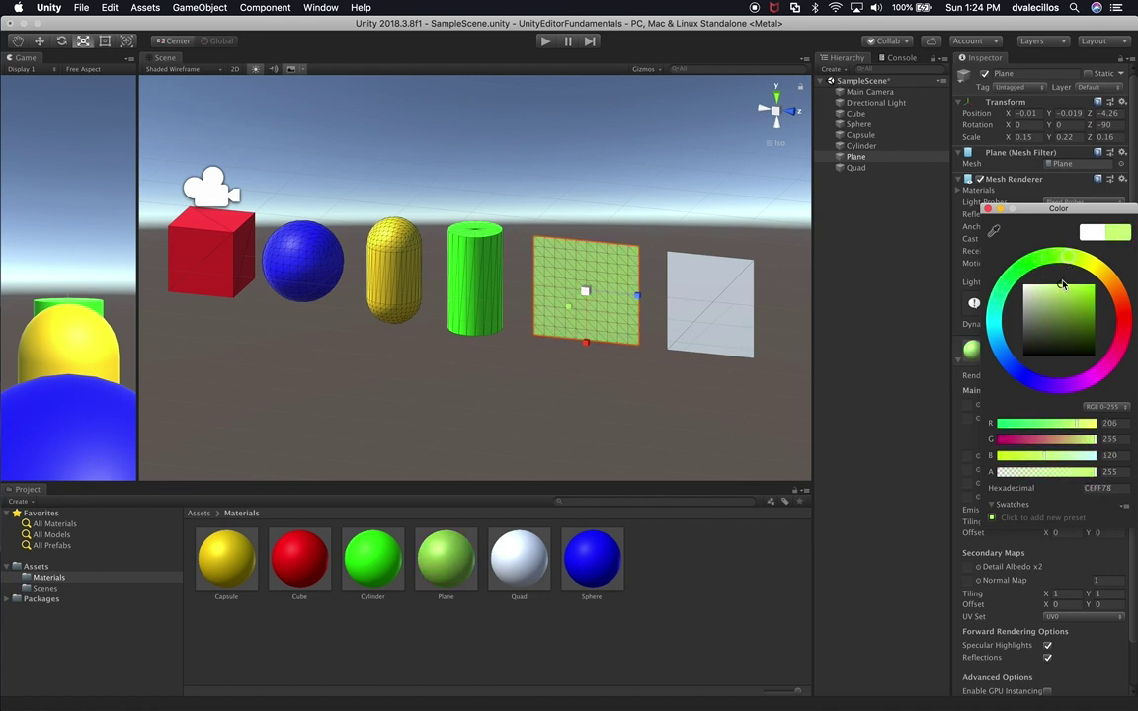
{"action": "key", "text": "Return"}
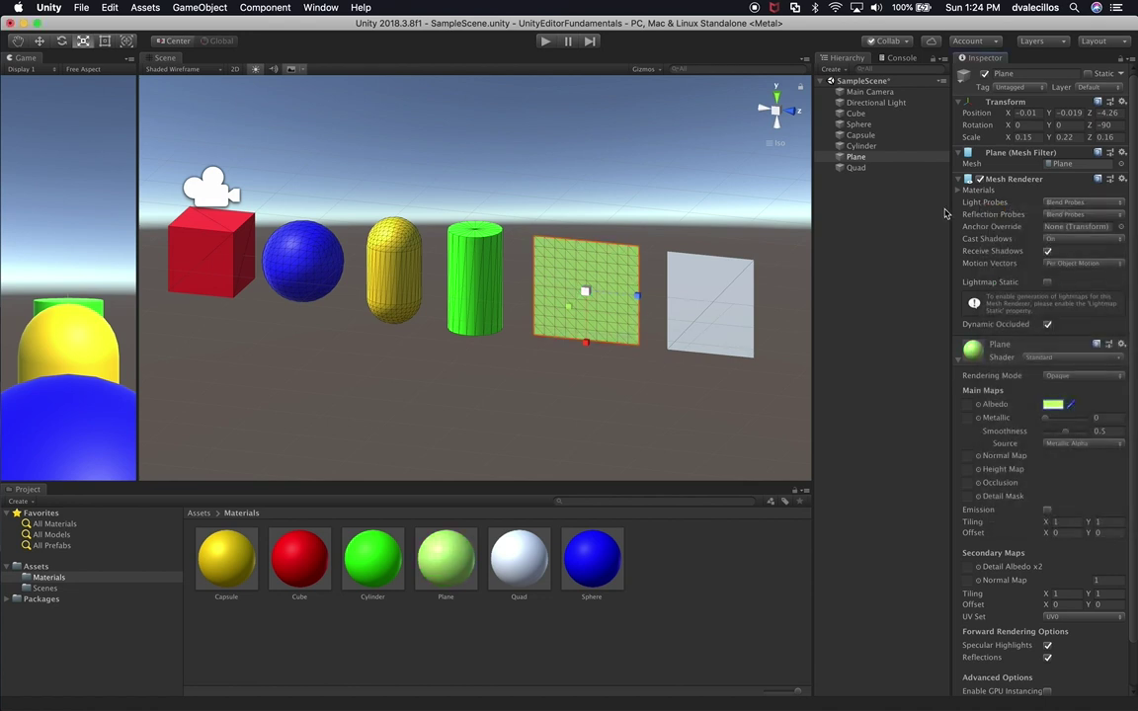
Step: Assign the Quad material to the Quad object and set its albedo colour to black
{"action": "left_click", "coordinate": [855, 168]}
{"action": "left_click_drag", "start_coordinate": [519, 560], "coordinate": [1026, 478]}
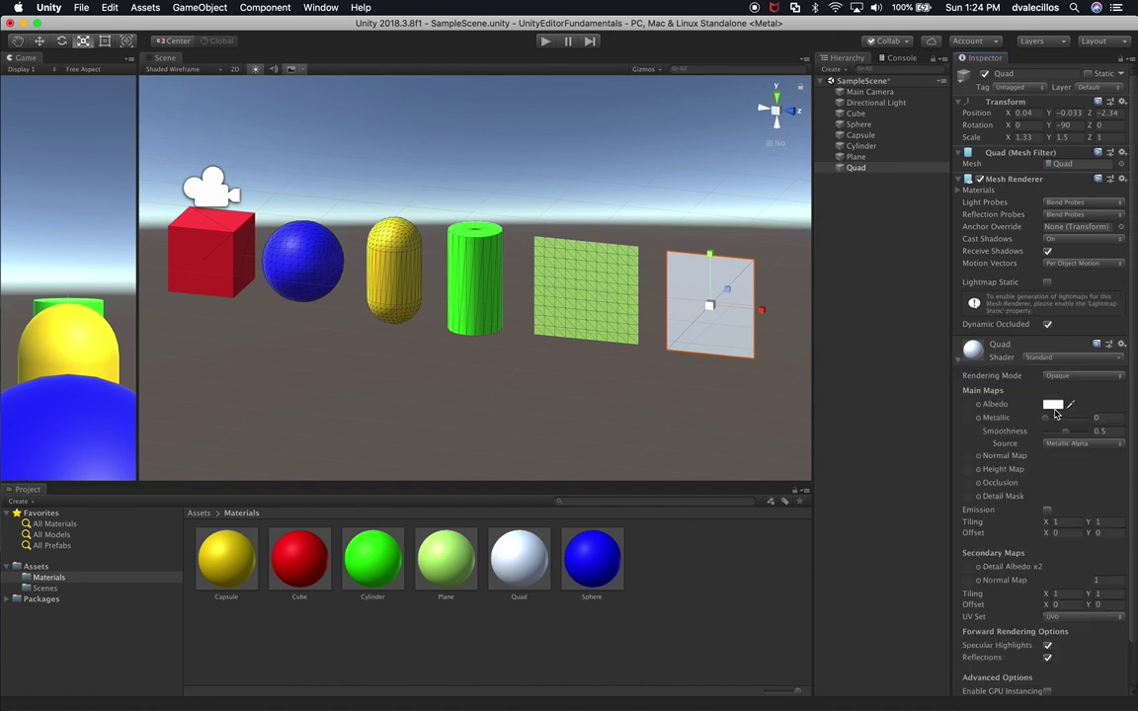
{"action": "left_click", "coordinate": [1053, 406]}
{"action": "left_click_drag", "start_coordinate": [1049, 352], "coordinate": [994, 361]}
{"action": "left_click", "coordinate": [917, 363]}
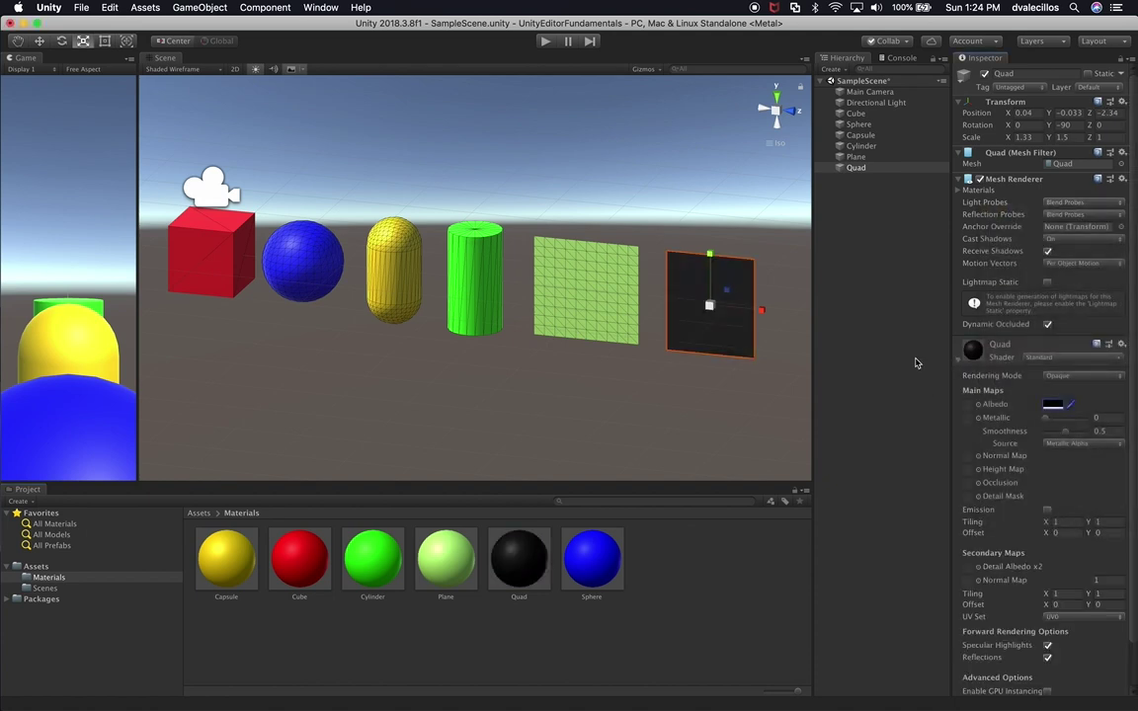
{"action": "left_click", "coordinate": [916, 364]}
Step: Check which material is assigned to the Cube and the Sphere, collapsing the material's detailed settings
{"action": "left_click", "coordinate": [225, 247]}
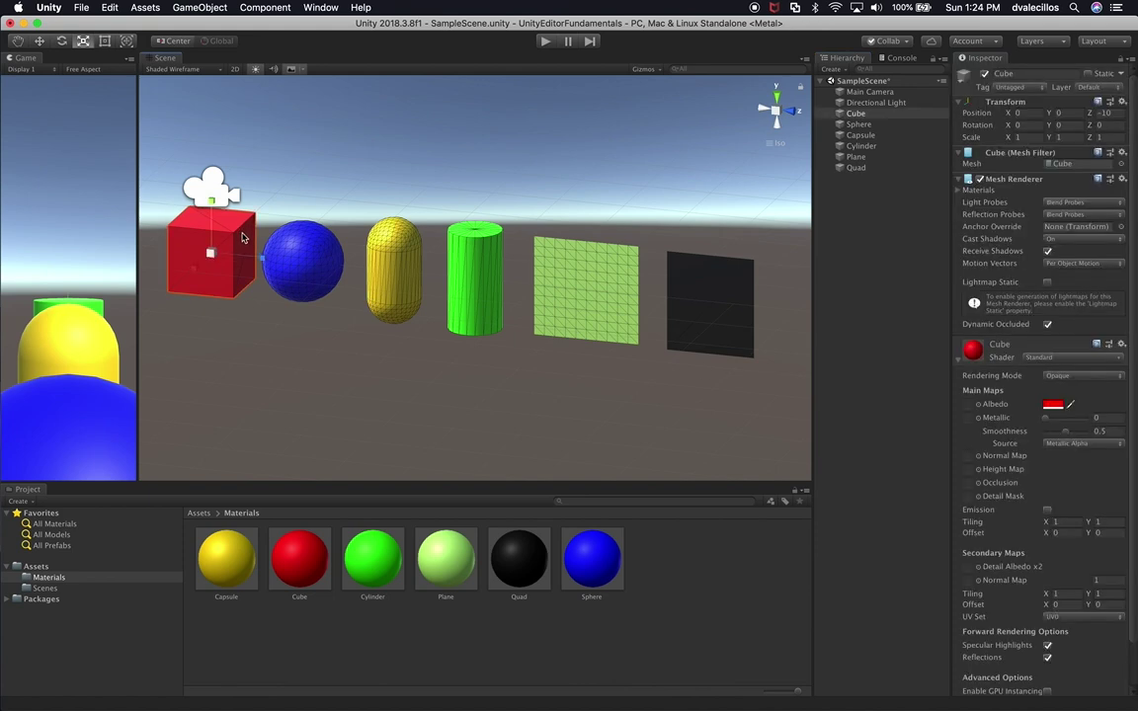
{"action": "left_click", "coordinate": [997, 360]}
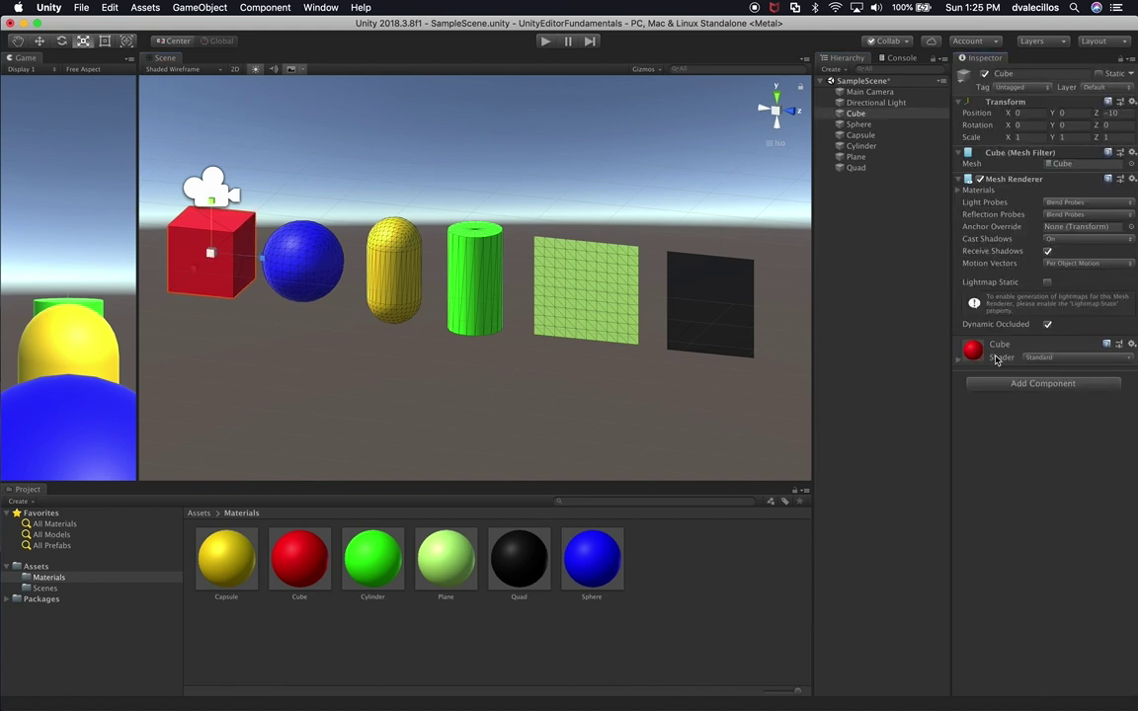
{"action": "left_click", "coordinate": [333, 281]}
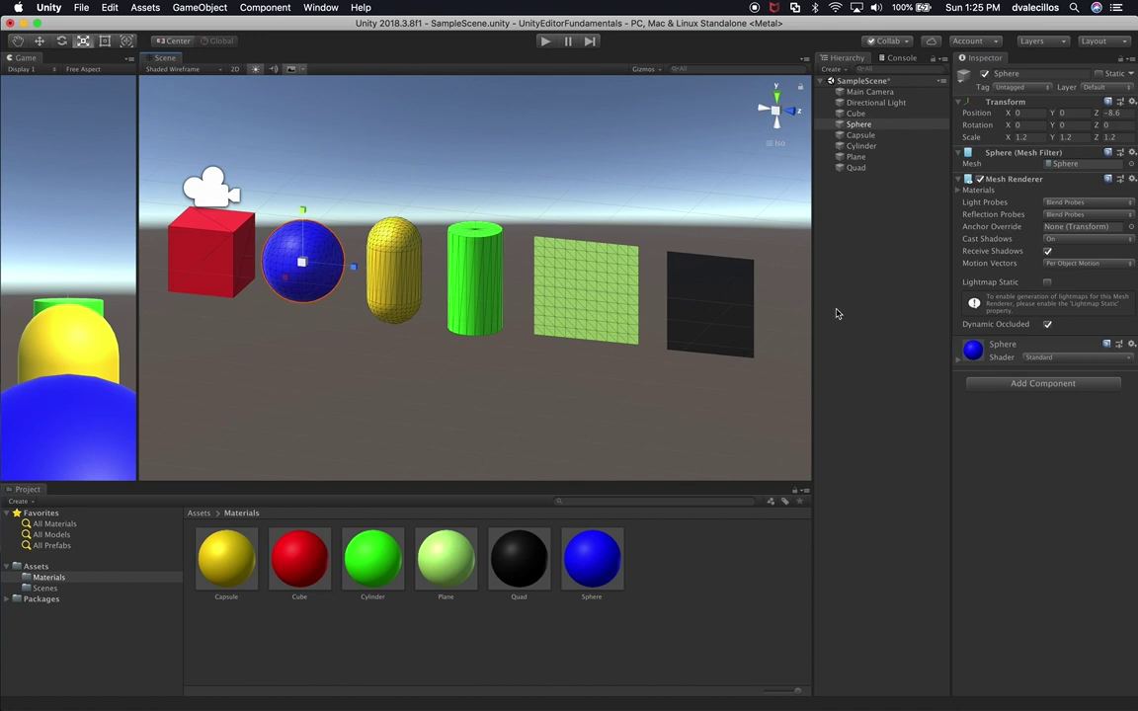
Step: Check which material is assigned to the Capsule, Cylinder, Plane and Quad, collapsing the Quad material's detailed settings
{"action": "left_click", "coordinate": [867, 135]}
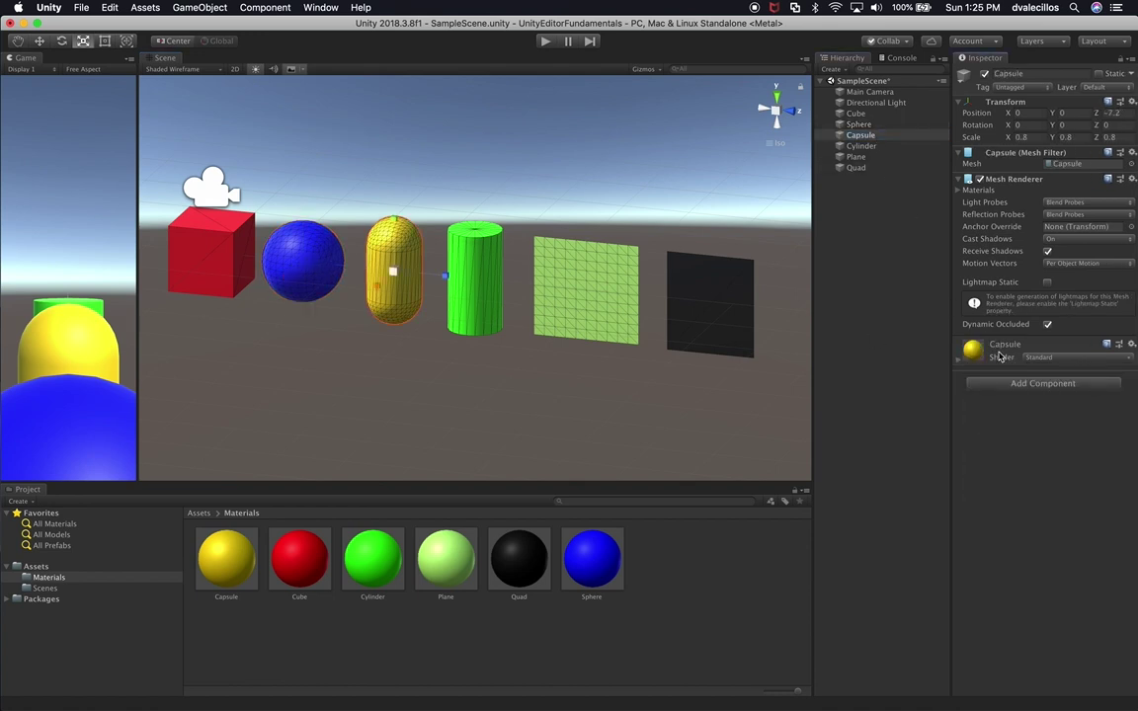
{"action": "left_click", "coordinate": [880, 147]}
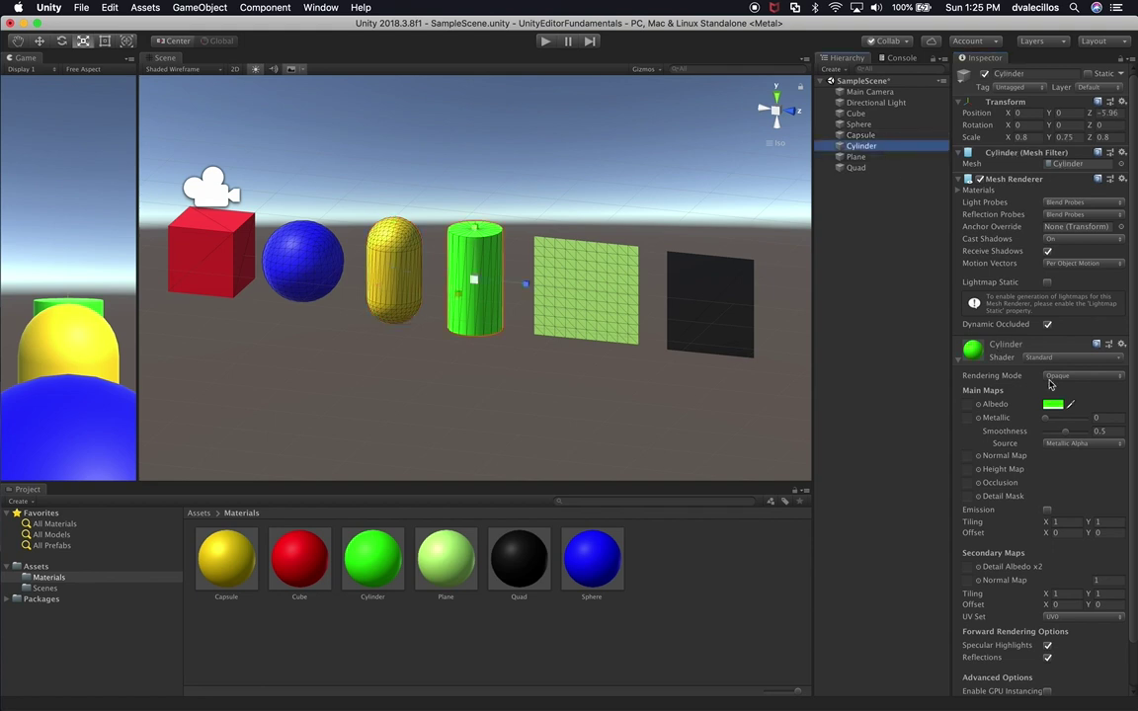
{"action": "left_click", "coordinate": [866, 158]}
{"action": "left_click", "coordinate": [866, 170]}
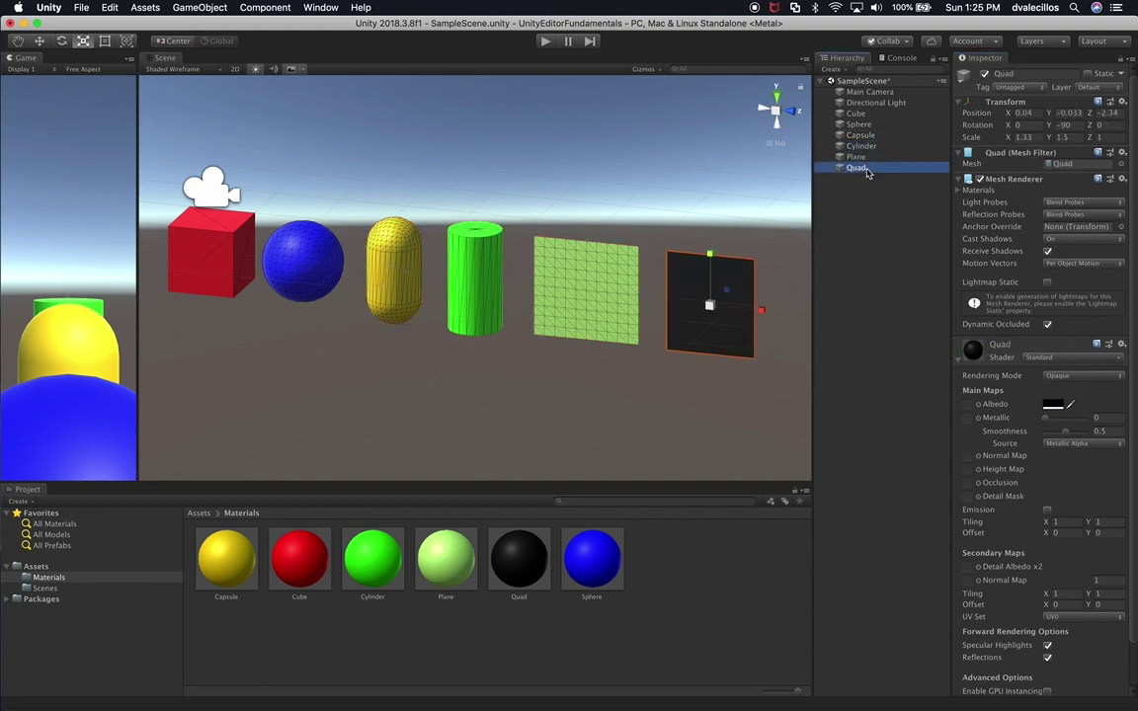
{"action": "left_click", "coordinate": [990, 361]}
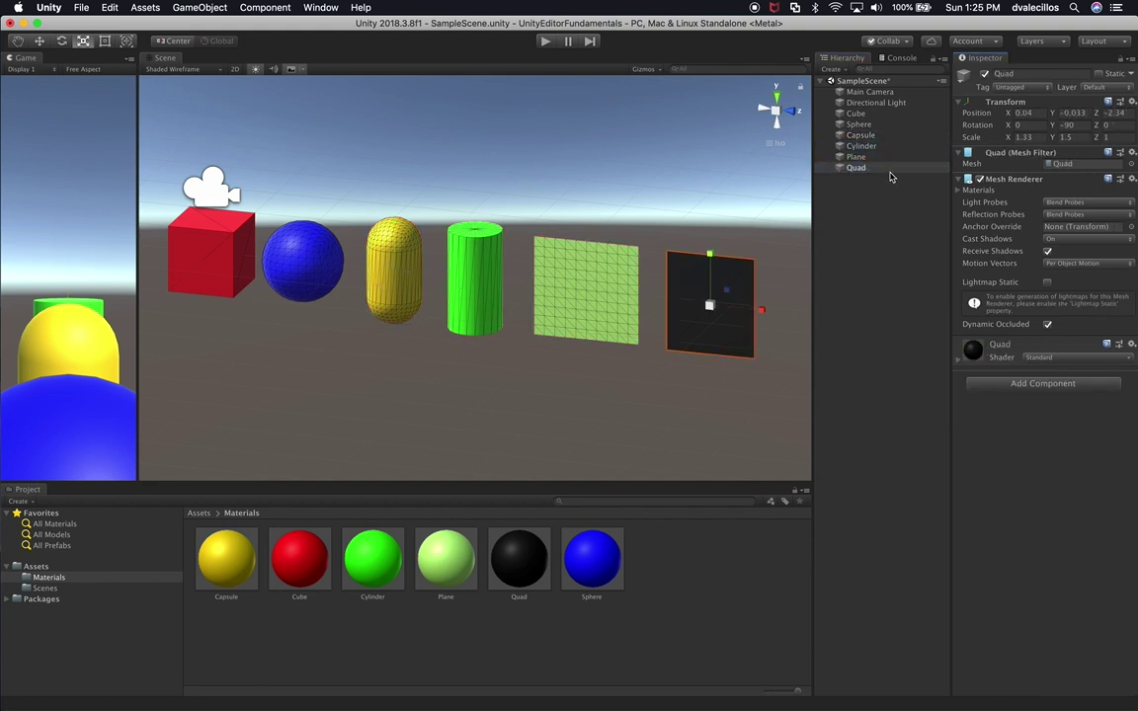
Step: Change the Quad material's albedo colour to a slate grey
{"action": "left_click", "coordinate": [991, 366]}
{"action": "left_click", "coordinate": [1054, 404]}
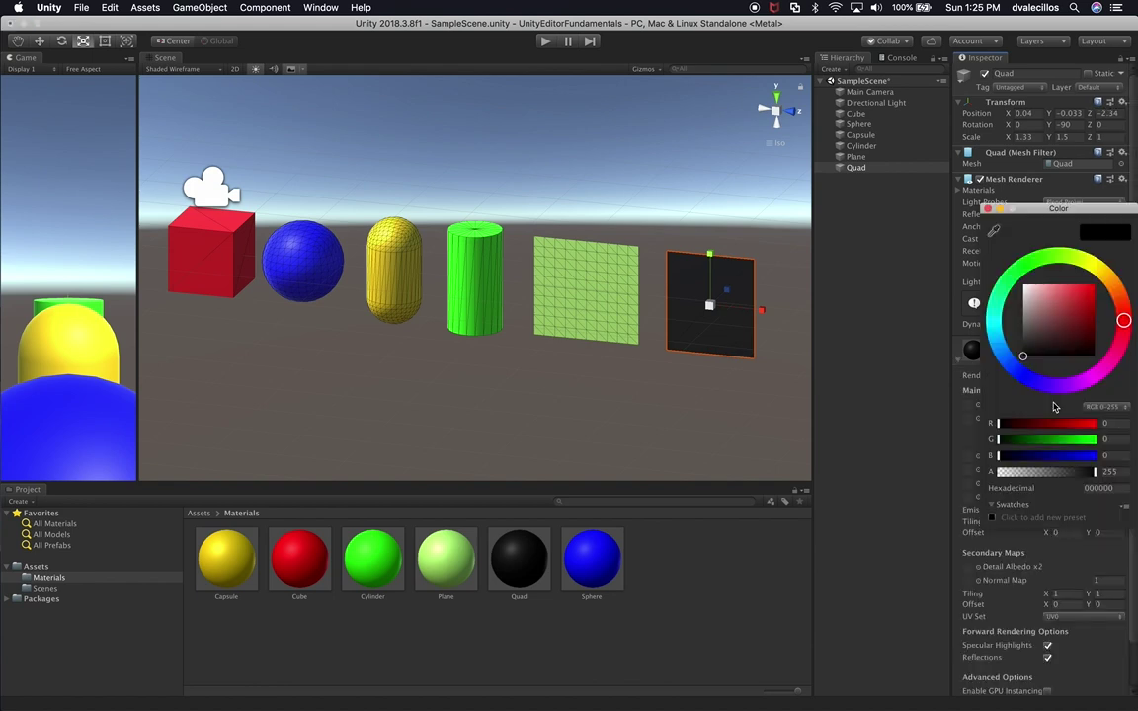
{"action": "left_click_drag", "start_coordinate": [1059, 305], "coordinate": [1019, 329]}
{"action": "key", "text": "Return"}
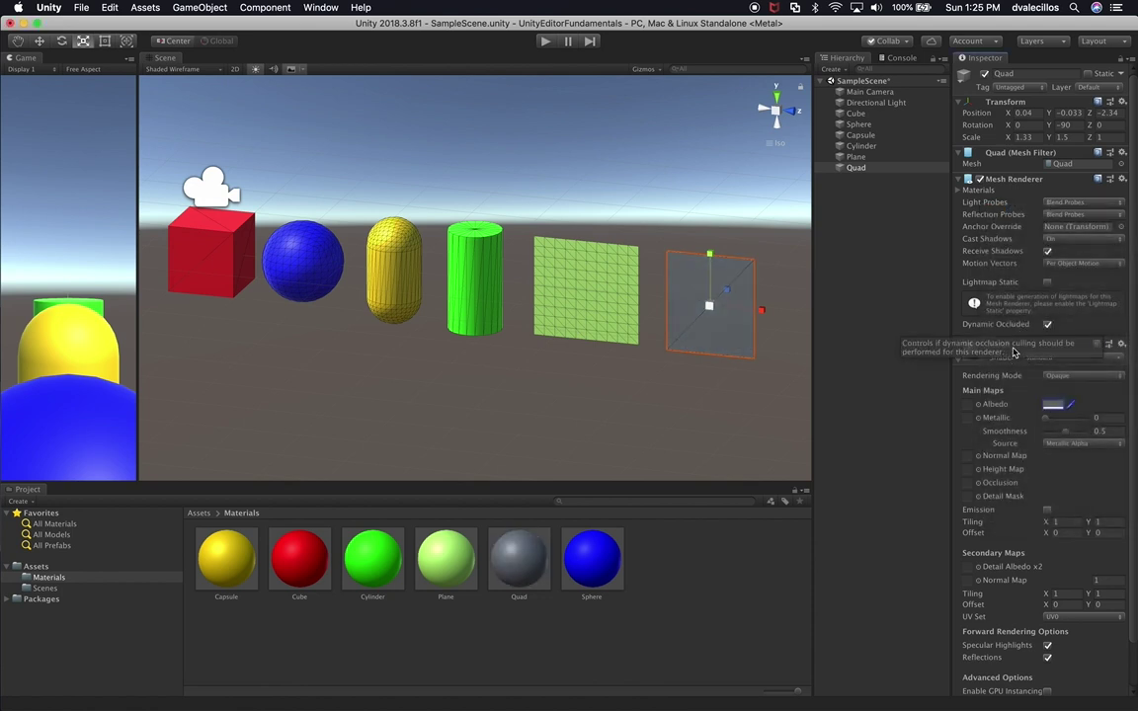
Step: Change the Plane material's albedo colour to a paler yellow-green, DFFFA5, and clear the selection
{"action": "left_click", "coordinate": [445, 561]}
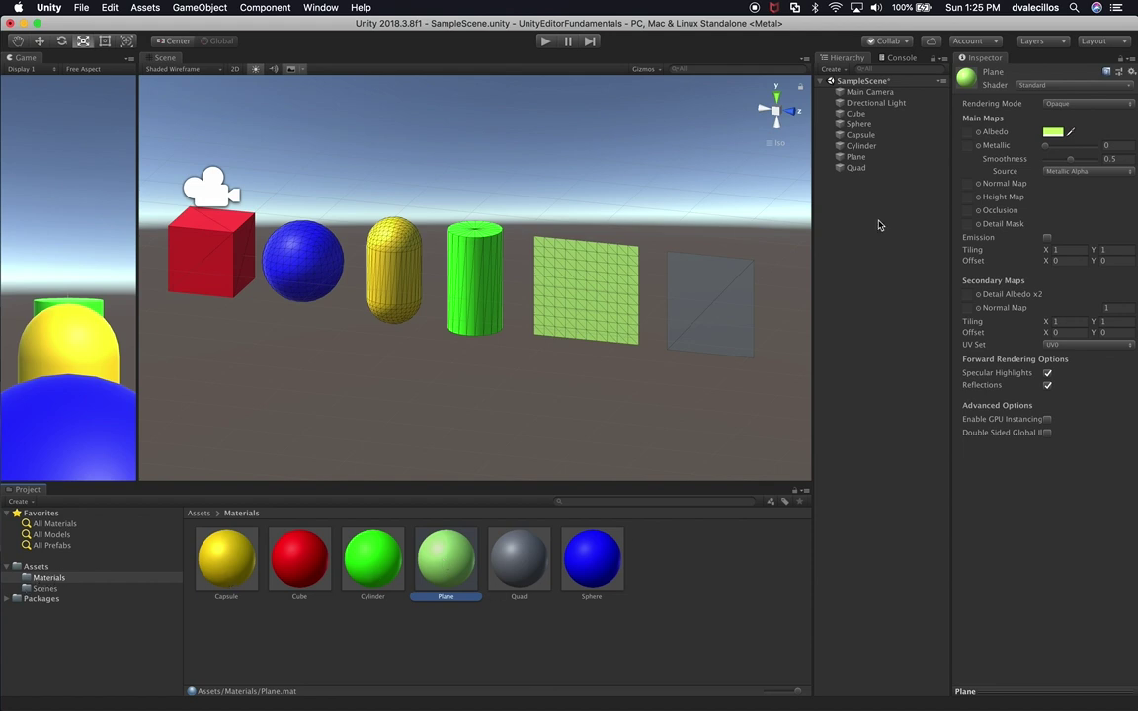
{"action": "left_click", "coordinate": [1053, 131]}
{"action": "left_click_drag", "start_coordinate": [1057, 288], "coordinate": [1050, 284]}
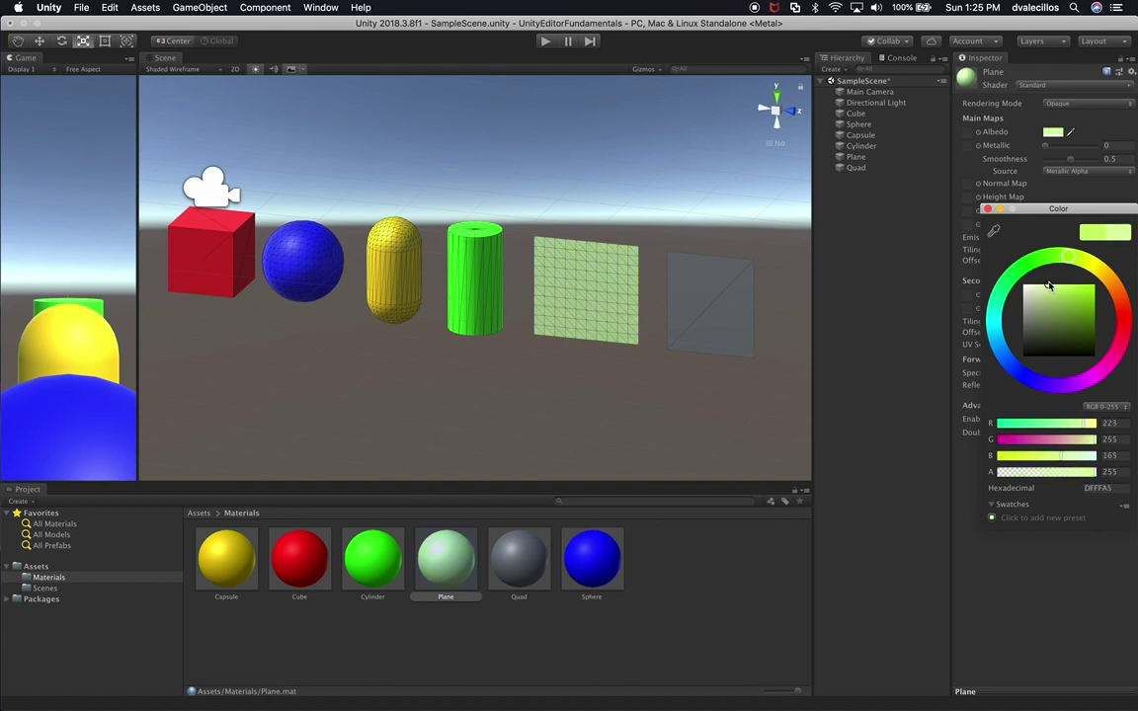
{"action": "key", "text": "Return"}
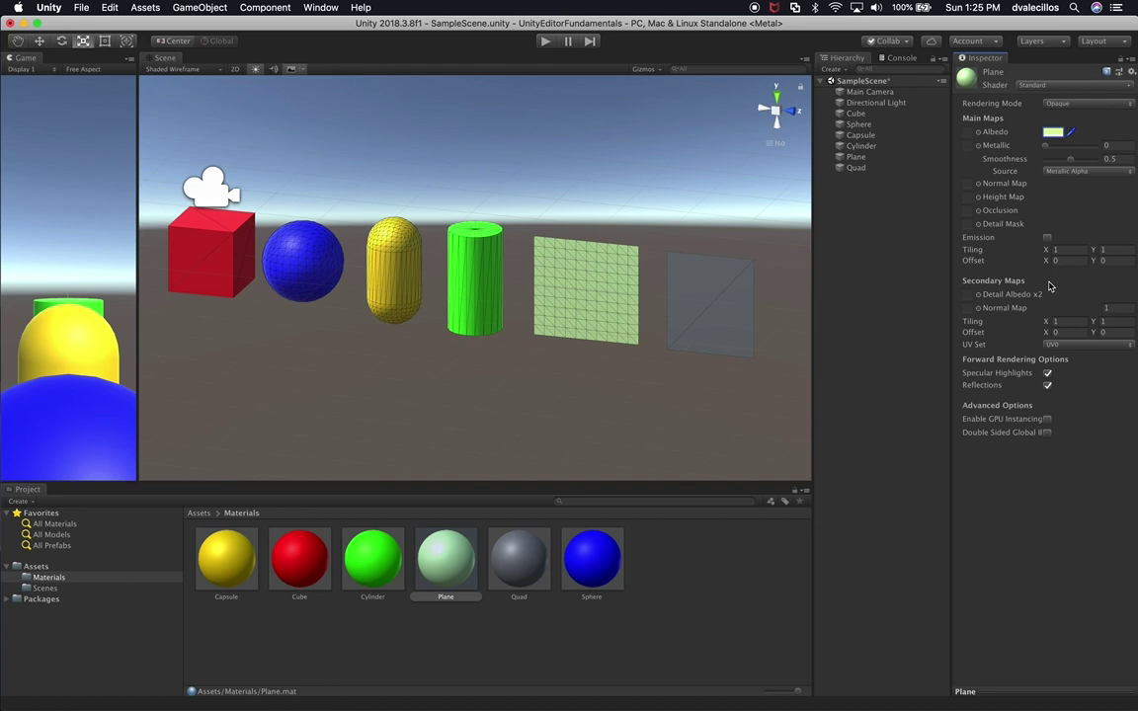
{"action": "left_click", "coordinate": [845, 262]}
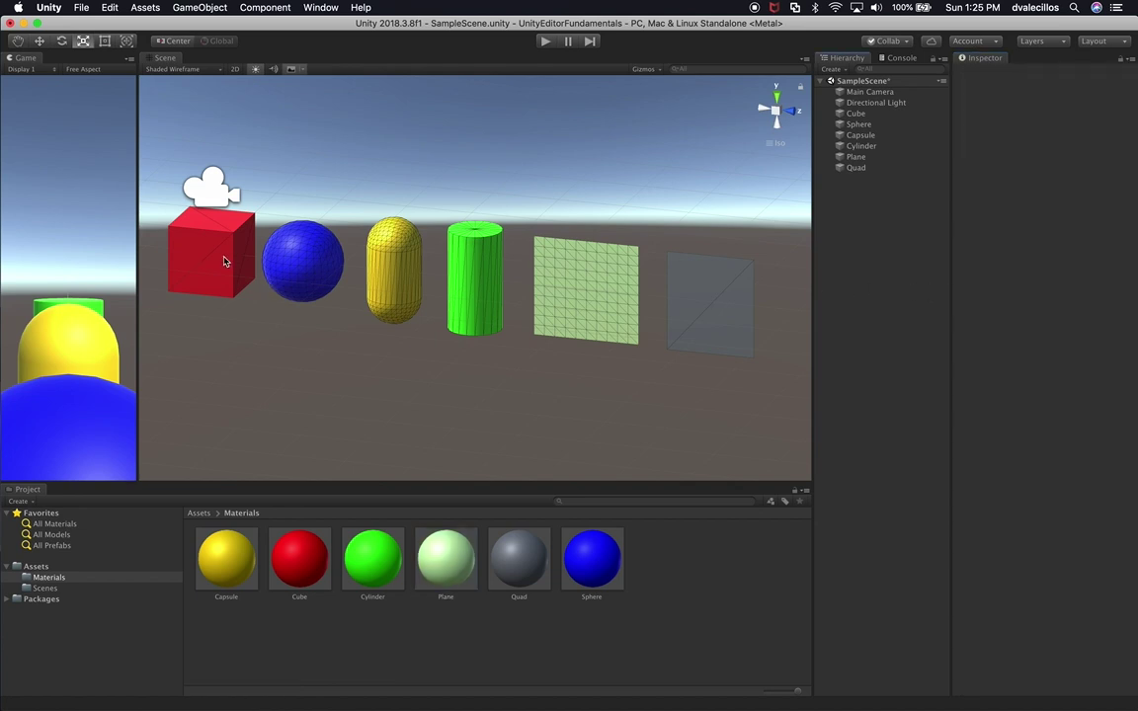
Step: Frame the Sphere in the scene and set the Sphere material's metallic value to 1
{"action": "left_click", "coordinate": [299, 258]}
{"action": "key", "text": "f"}
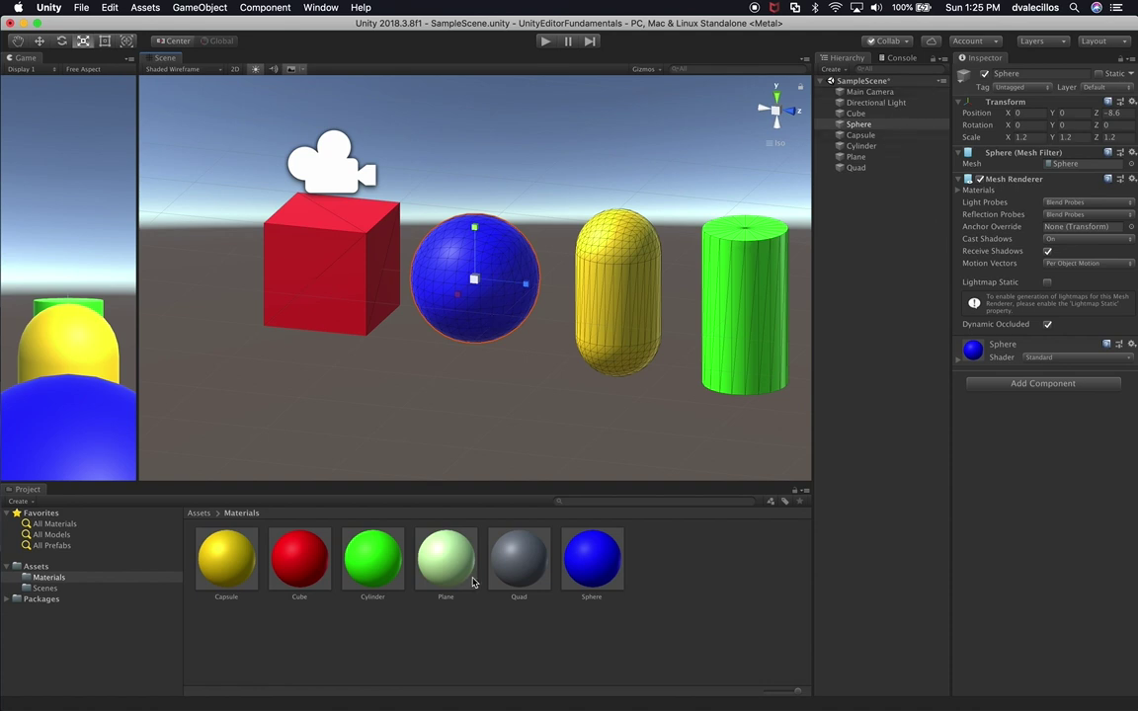
{"action": "left_click", "coordinate": [592, 558]}
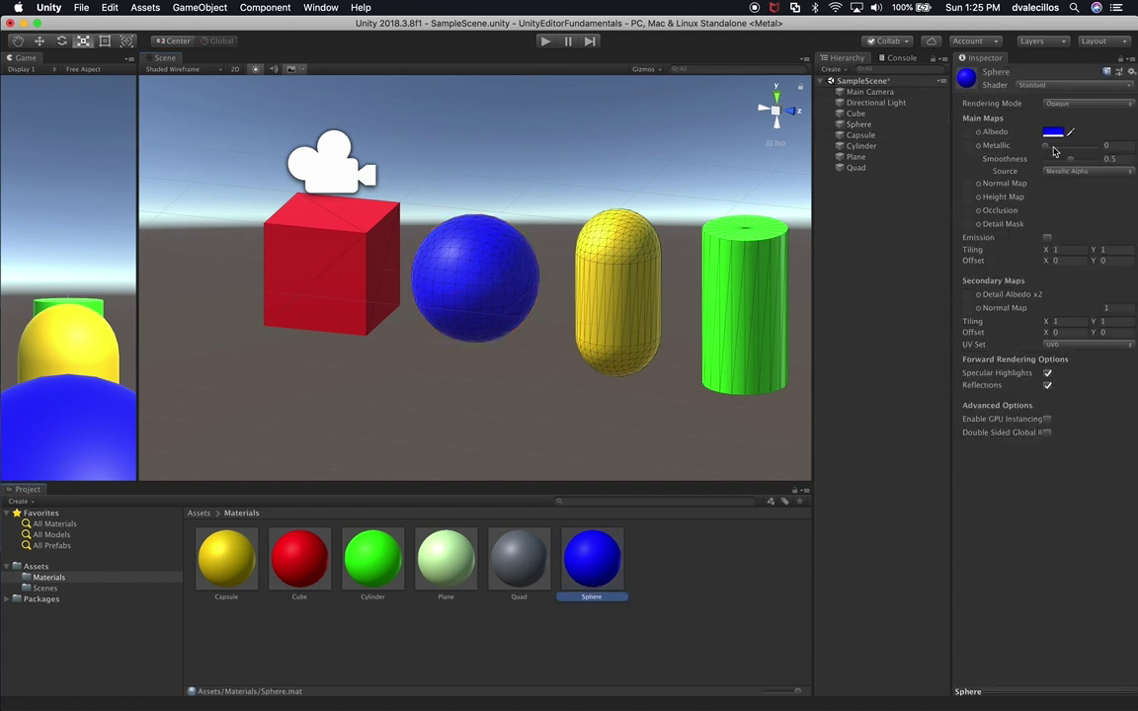
{"action": "left_click_drag", "start_coordinate": [1049, 147], "coordinate": [1105, 149]}
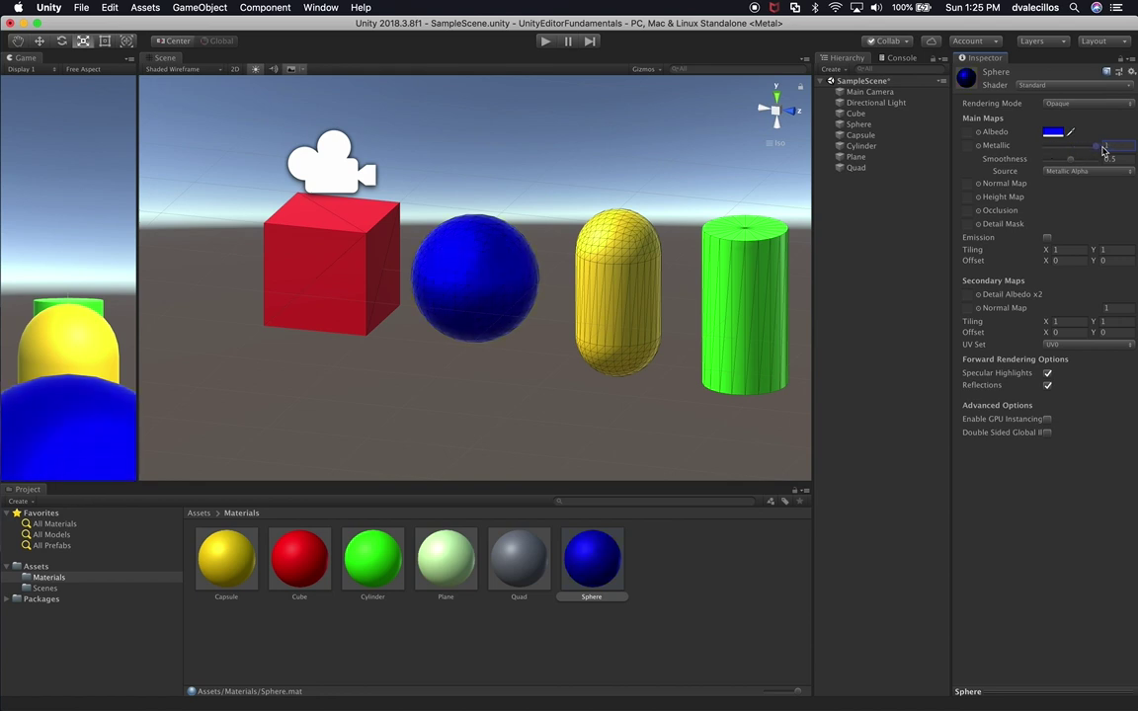
{"action": "scroll", "coordinate": [553, 276], "scroll_direction": "up", "scroll_amount": 5}
{"action": "left_click", "coordinate": [606, 184]}
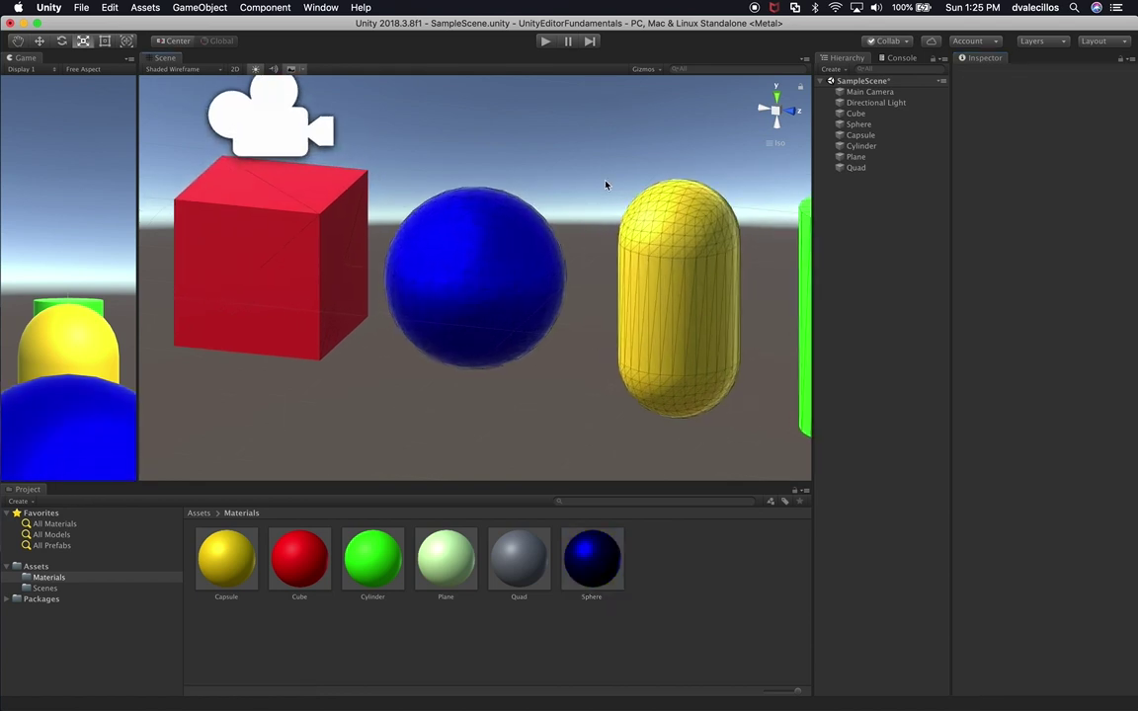
Step: Switch the scene's draw mode from Shaded Wireframe to Shaded
{"action": "left_click_drag", "start_coordinate": [592, 205], "coordinate": [561, 221], "text": "alt"}
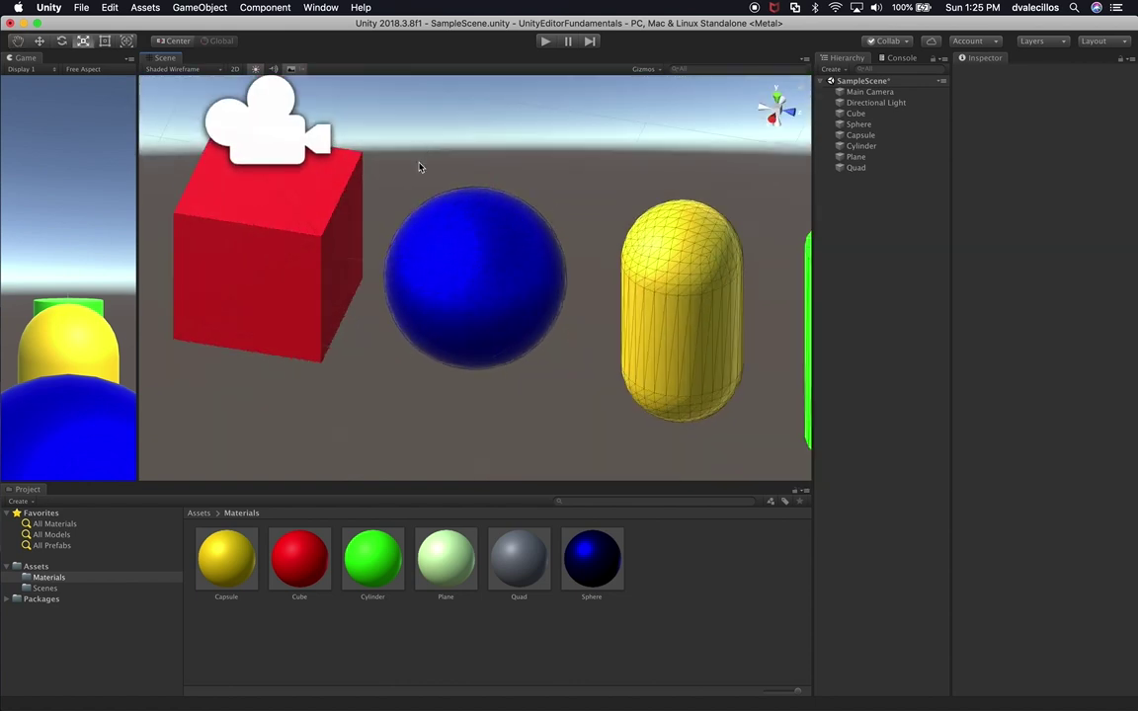
{"action": "scroll", "coordinate": [319, 257], "scroll_direction": "down", "scroll_amount": 2}
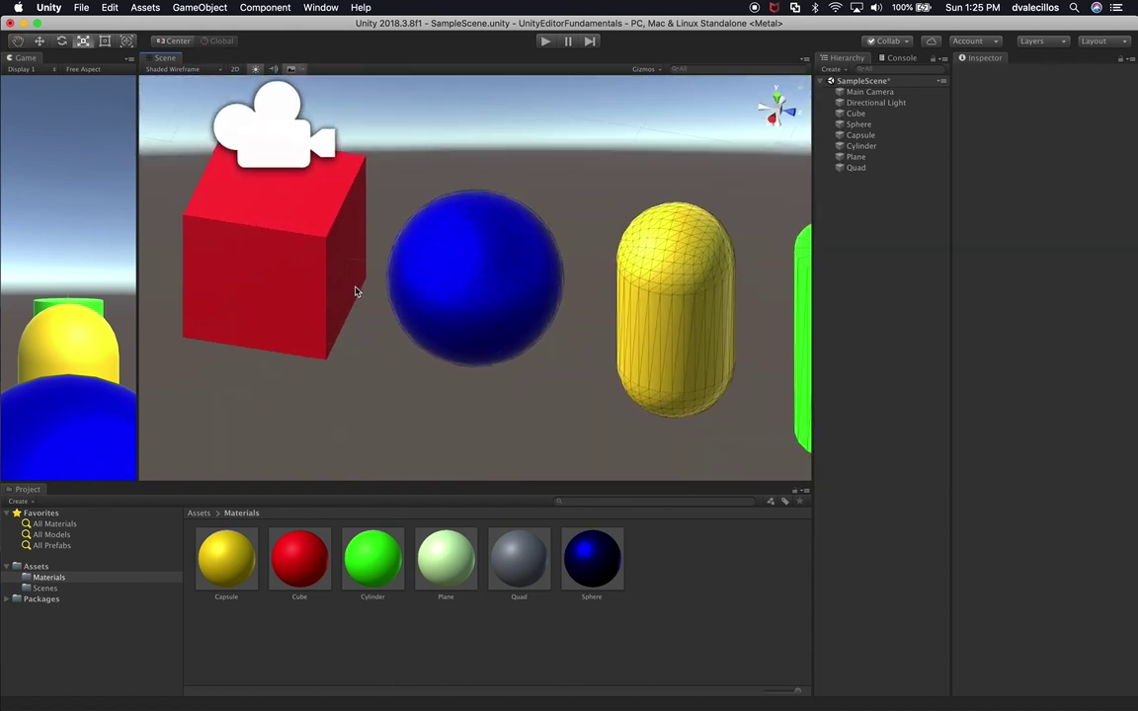
{"action": "left_click", "coordinate": [168, 71]}
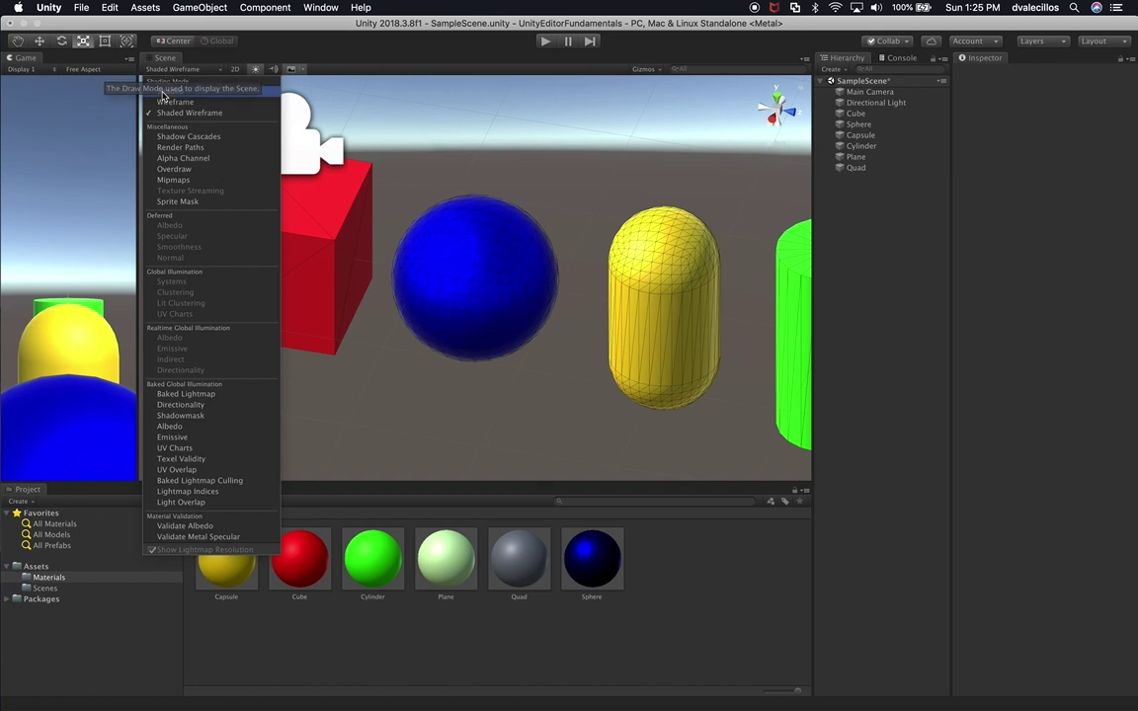
{"action": "left_click", "coordinate": [164, 93]}
{"action": "left_click", "coordinate": [160, 69]}
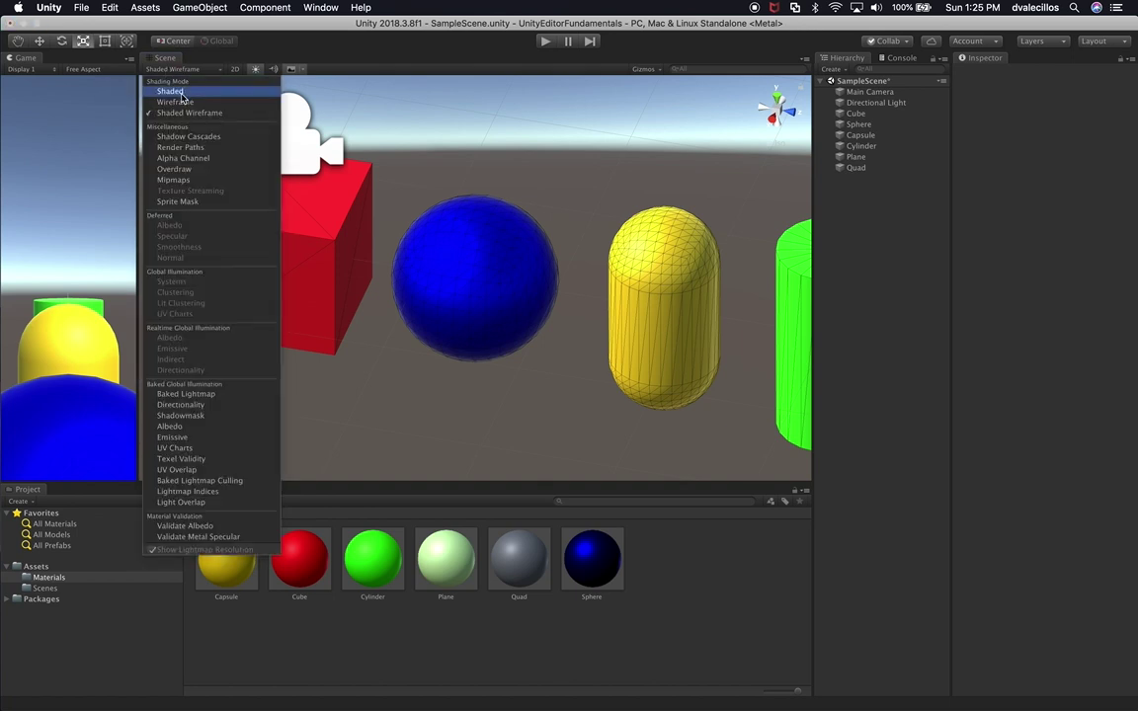
{"action": "left_click", "coordinate": [167, 84]}
Step: Set the smoothness of the Sphere's blue material to 1 and clear the selection
{"action": "scroll", "coordinate": [579, 275], "scroll_direction": "down", "scroll_amount": 5}
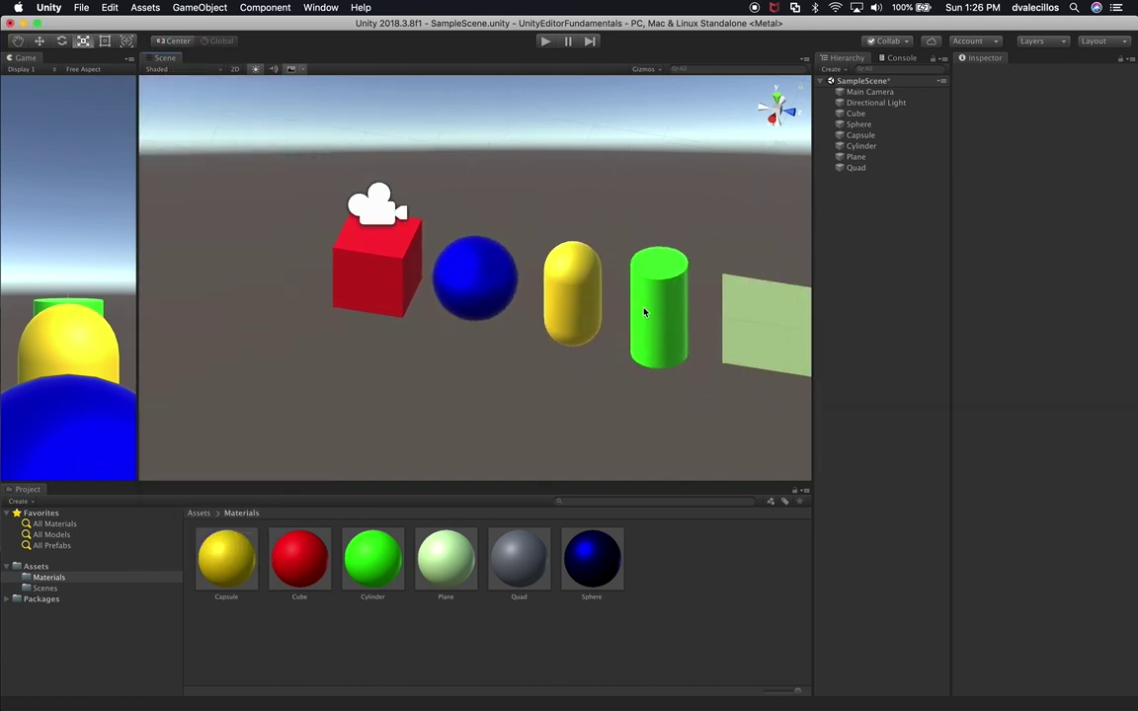
{"action": "left_click_drag", "start_coordinate": [579, 276], "coordinate": [635, 342], "text": "alt"}
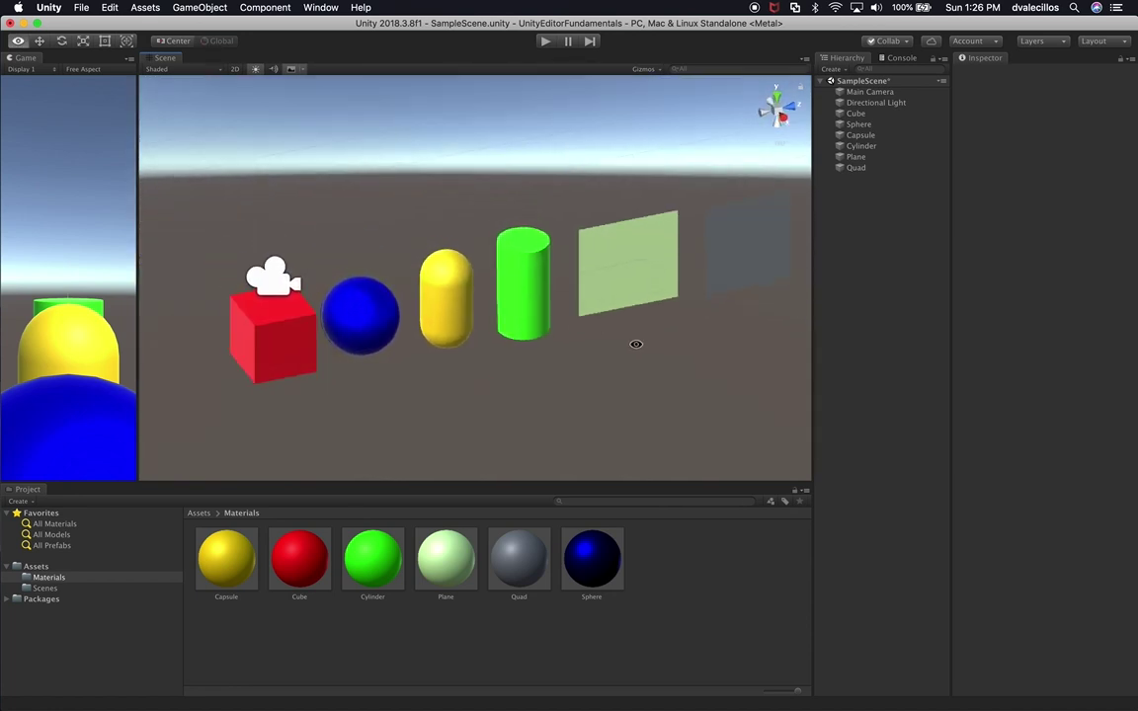
{"action": "left_click_drag", "start_coordinate": [523, 354], "coordinate": [627, 333], "text": "alt+super"}
{"action": "scroll", "coordinate": [620, 342], "scroll_direction": "up", "scroll_amount": 5}
{"action": "scroll", "coordinate": [620, 343], "scroll_direction": "up", "scroll_amount": 3}
{"action": "left_click", "coordinate": [493, 345]}
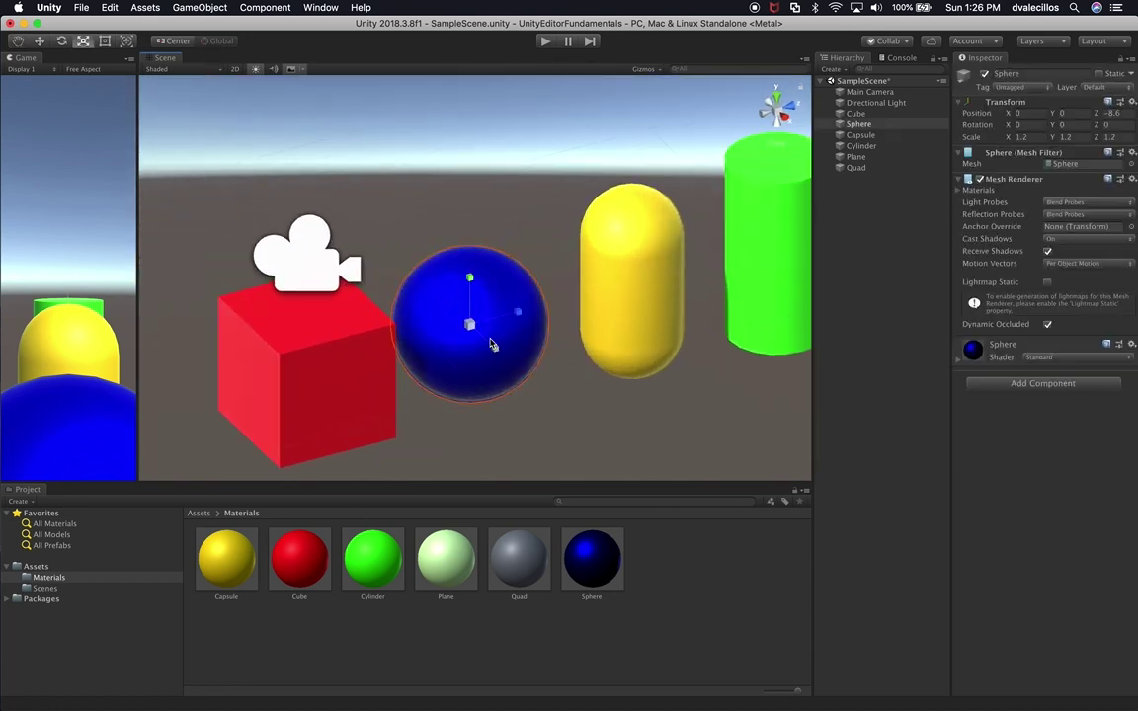
{"action": "scroll", "coordinate": [590, 310], "scroll_direction": "up", "scroll_amount": 2}
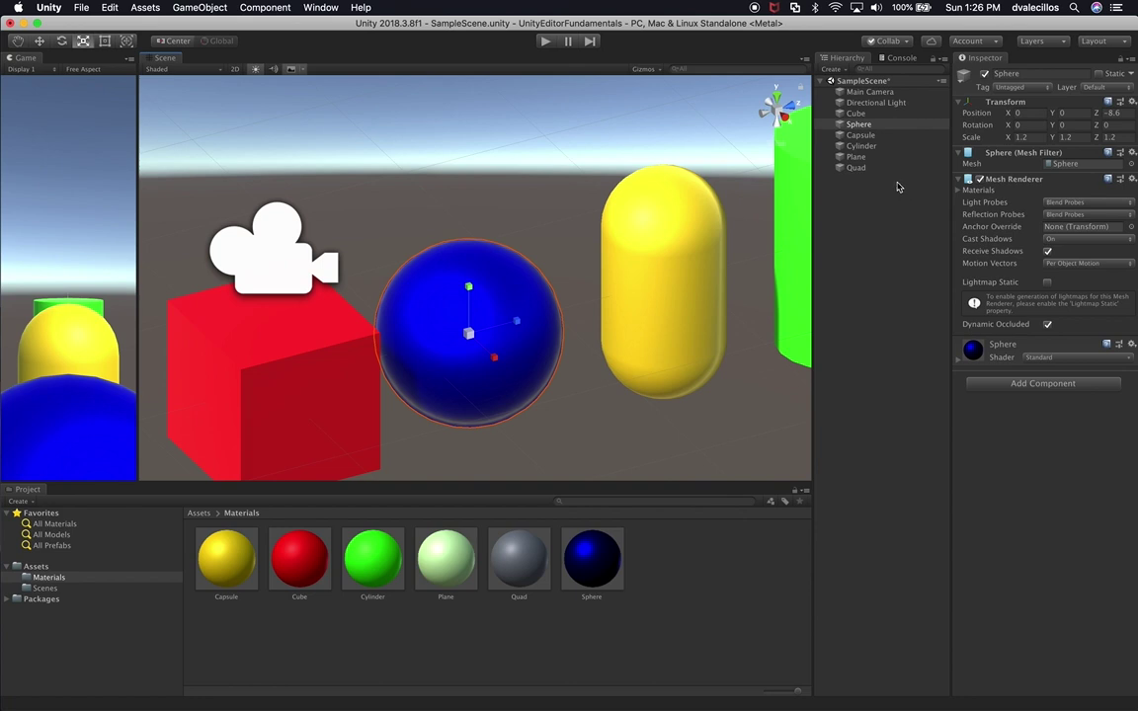
{"action": "left_click", "coordinate": [993, 340]}
{"action": "left_click", "coordinate": [993, 341]}
{"action": "left_click", "coordinate": [996, 343]}
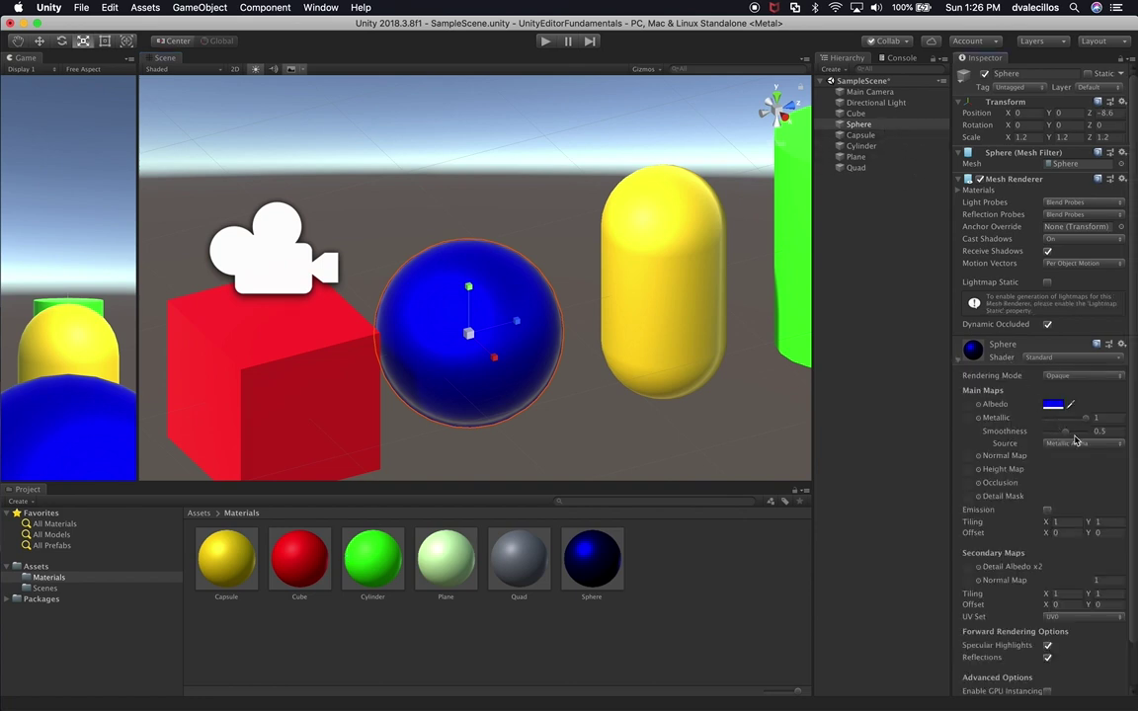
{"action": "left_click_drag", "start_coordinate": [1074, 437], "coordinate": [1091, 442]}
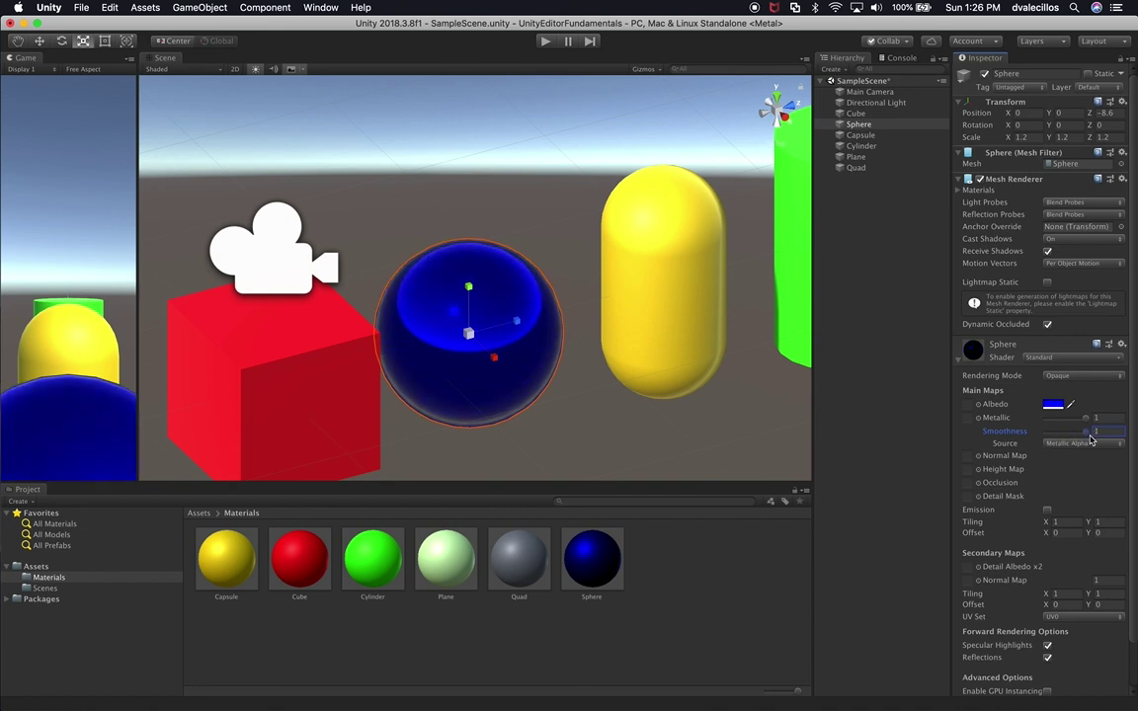
{"action": "left_click", "coordinate": [619, 450]}
Step: Raise the metallic value of the Cylinder's green material for a metallic look
{"action": "left_click_drag", "start_coordinate": [619, 444], "coordinate": [525, 313], "text": "alt"}
{"action": "left_click", "coordinate": [609, 262]}
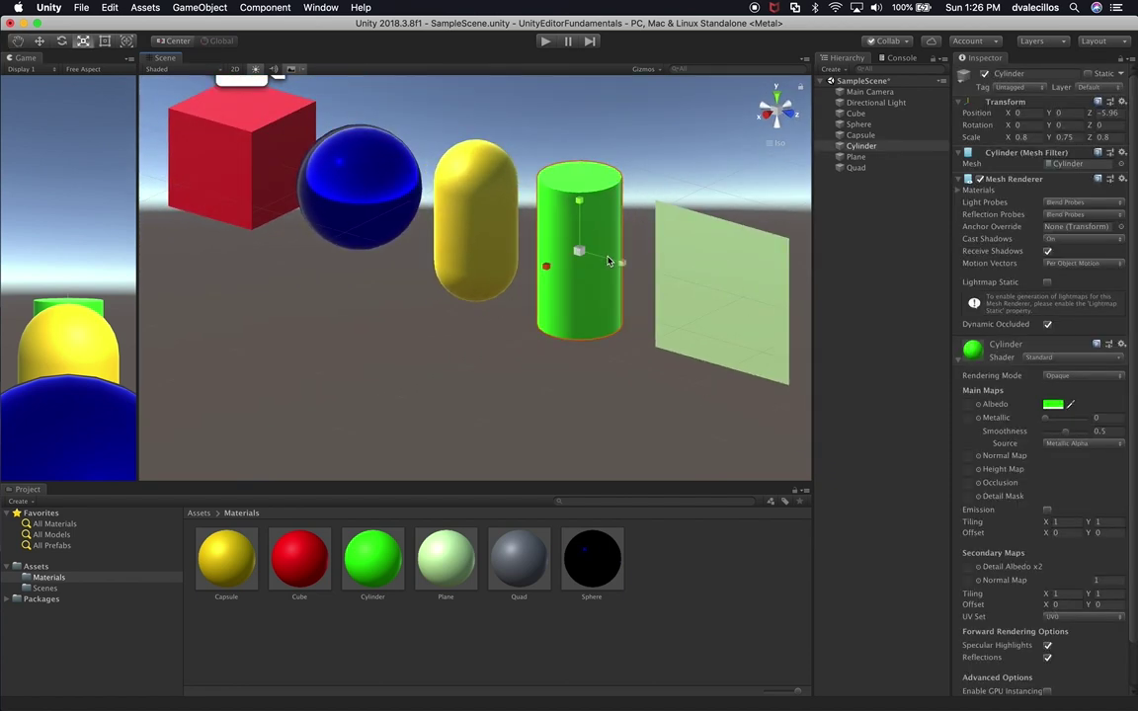
{"action": "left_click_drag", "start_coordinate": [1045, 418], "coordinate": [1083, 431]}
{"action": "left_click", "coordinate": [719, 375]}
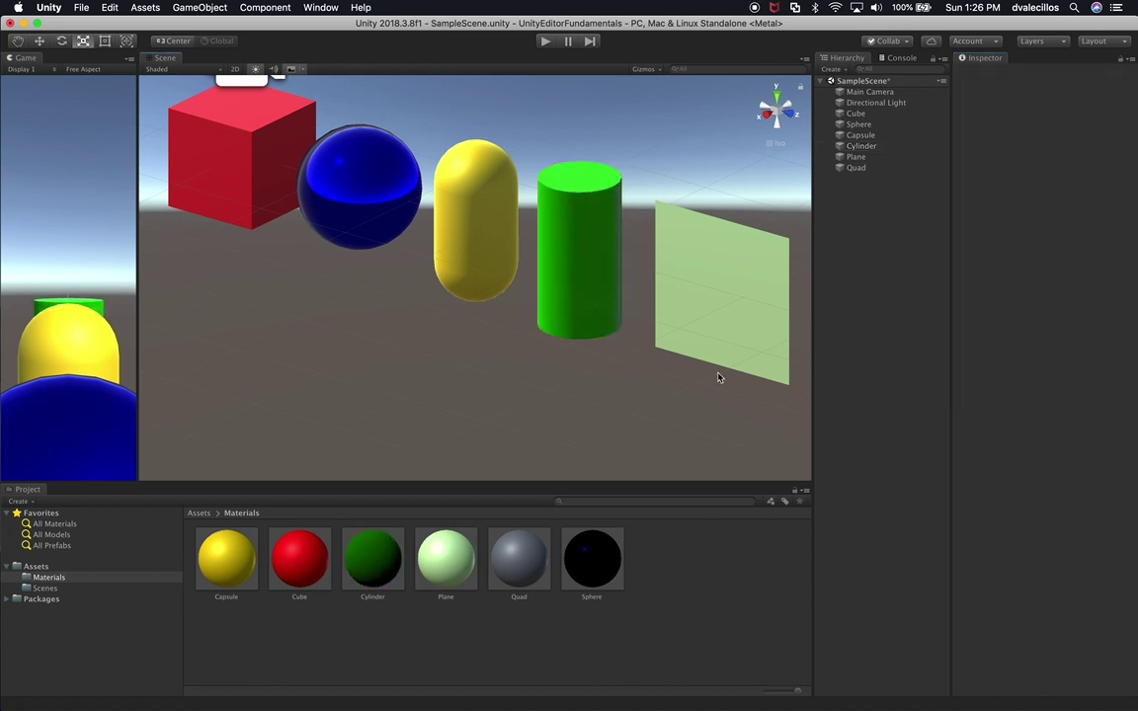
Step: Raise the metallic value of the Capsule's yellow material to give it a golden metallic look
{"action": "left_click_drag", "start_coordinate": [511, 325], "coordinate": [613, 314], "text": "alt"}
{"action": "left_click", "coordinate": [525, 246]}
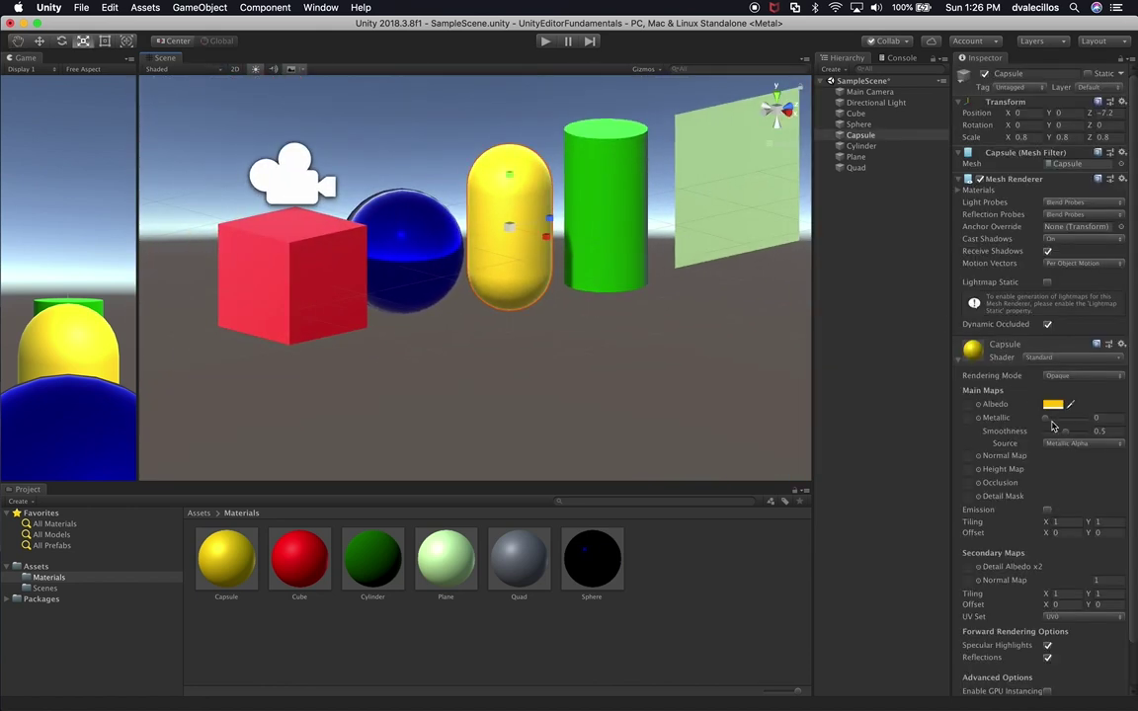
{"action": "left_click_drag", "start_coordinate": [1048, 419], "coordinate": [1091, 422]}
{"action": "left_click", "coordinate": [704, 355]}
Step: Enable emission on the Cube's red material and set its emission colour to a muted grey-violet
{"action": "left_click_drag", "start_coordinate": [706, 359], "coordinate": [647, 244], "text": "alt"}
{"action": "left_click", "coordinate": [305, 208]}
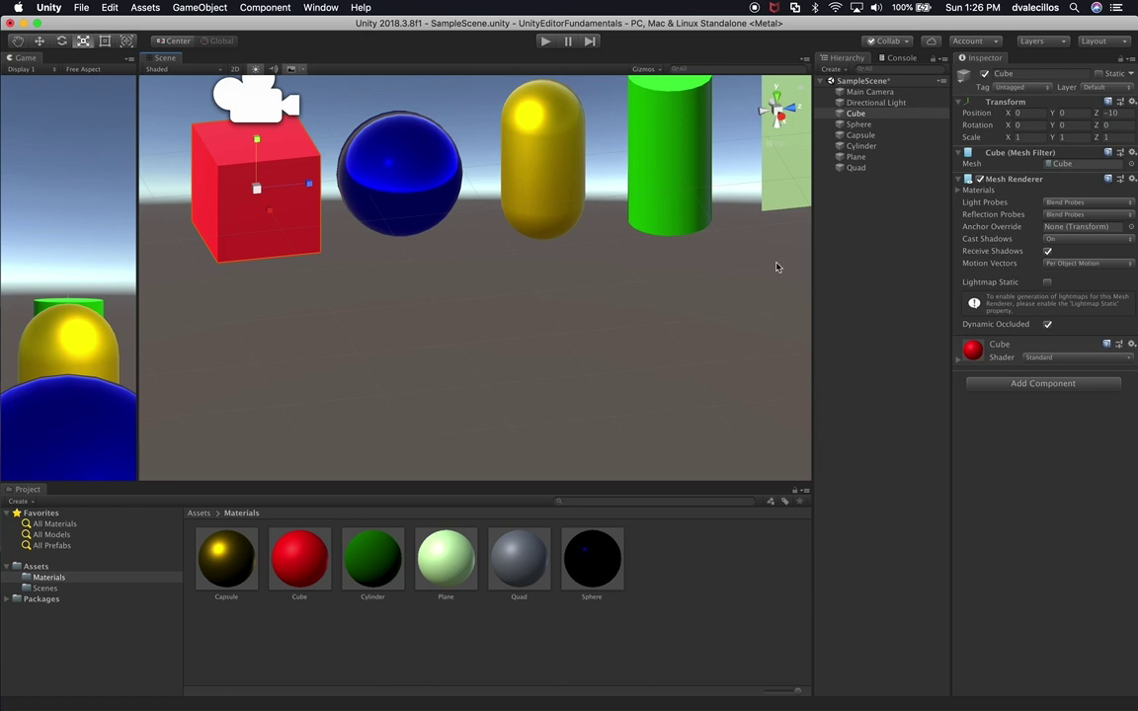
{"action": "left_click", "coordinate": [999, 348]}
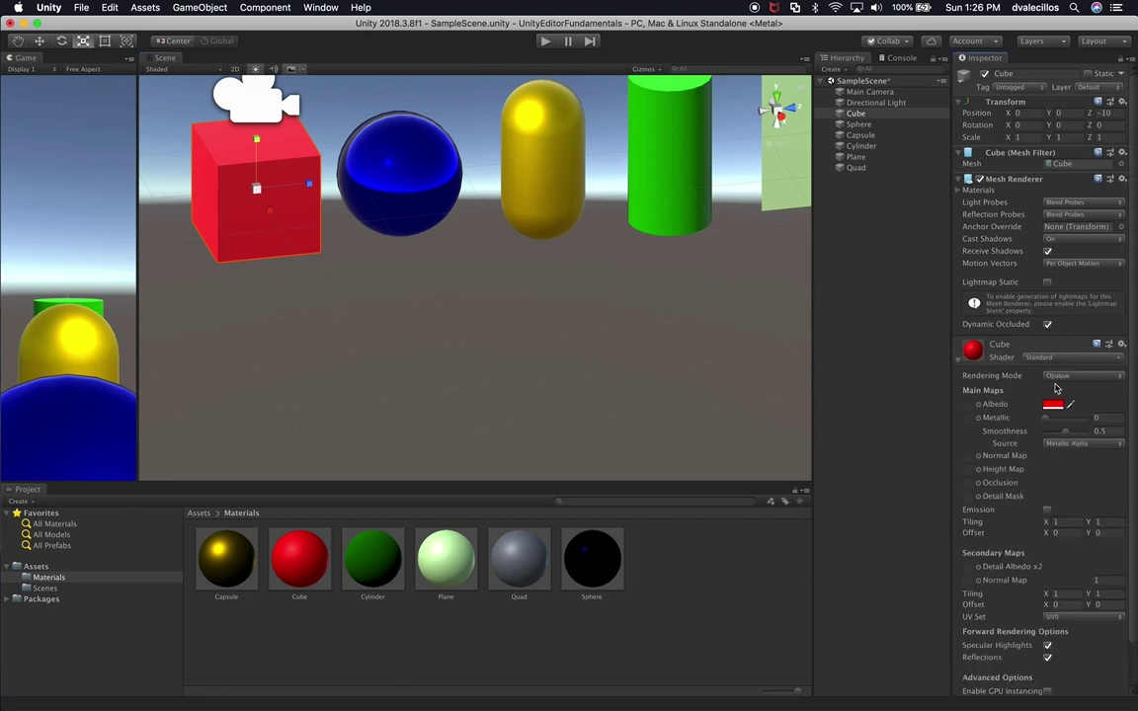
{"action": "left_click", "coordinate": [1048, 509]}
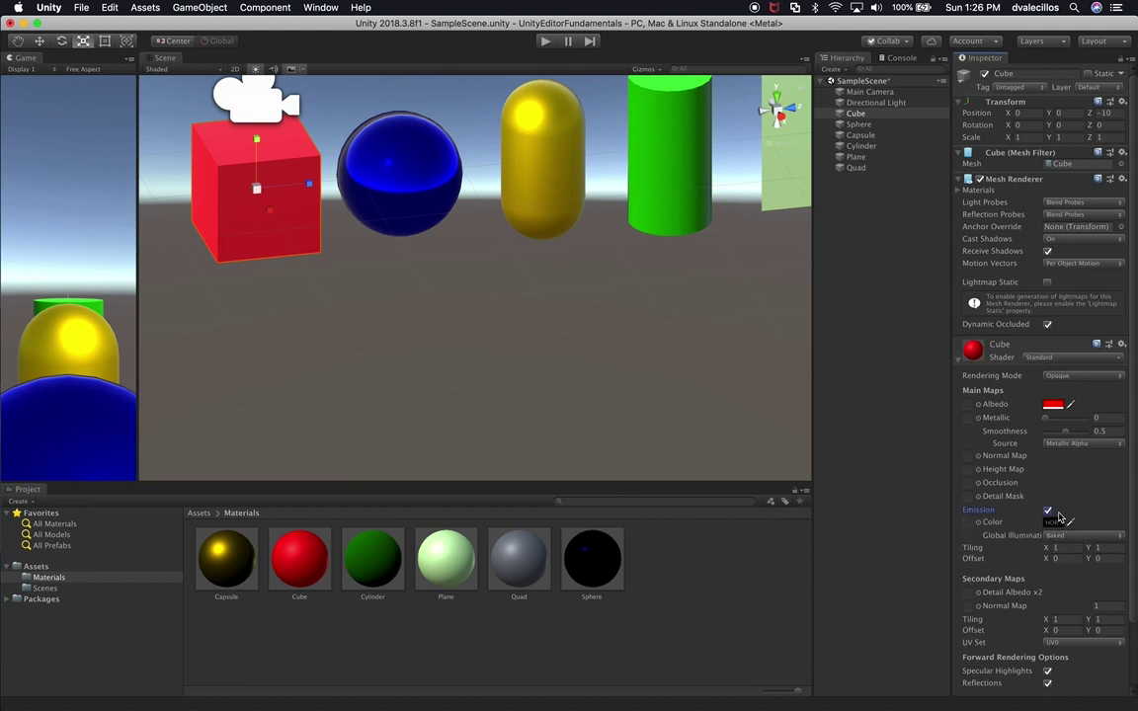
{"action": "left_click", "coordinate": [1053, 521]}
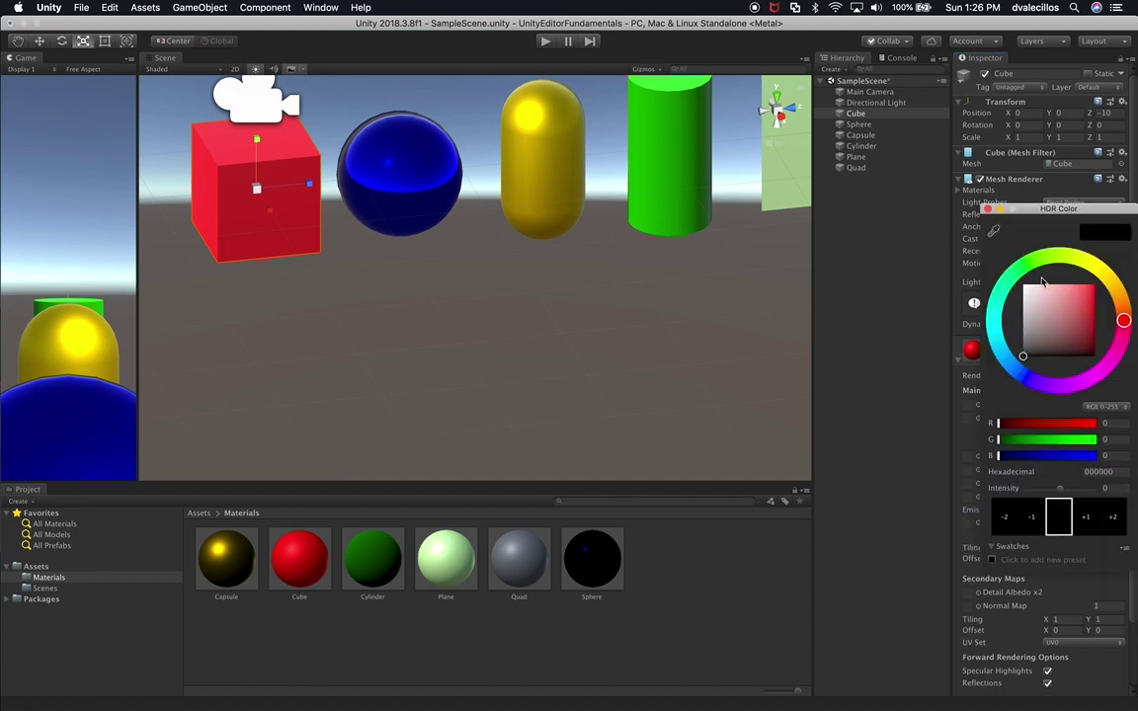
{"action": "left_click_drag", "start_coordinate": [1037, 306], "coordinate": [1025, 343]}
{"action": "left_click", "coordinate": [639, 377]}
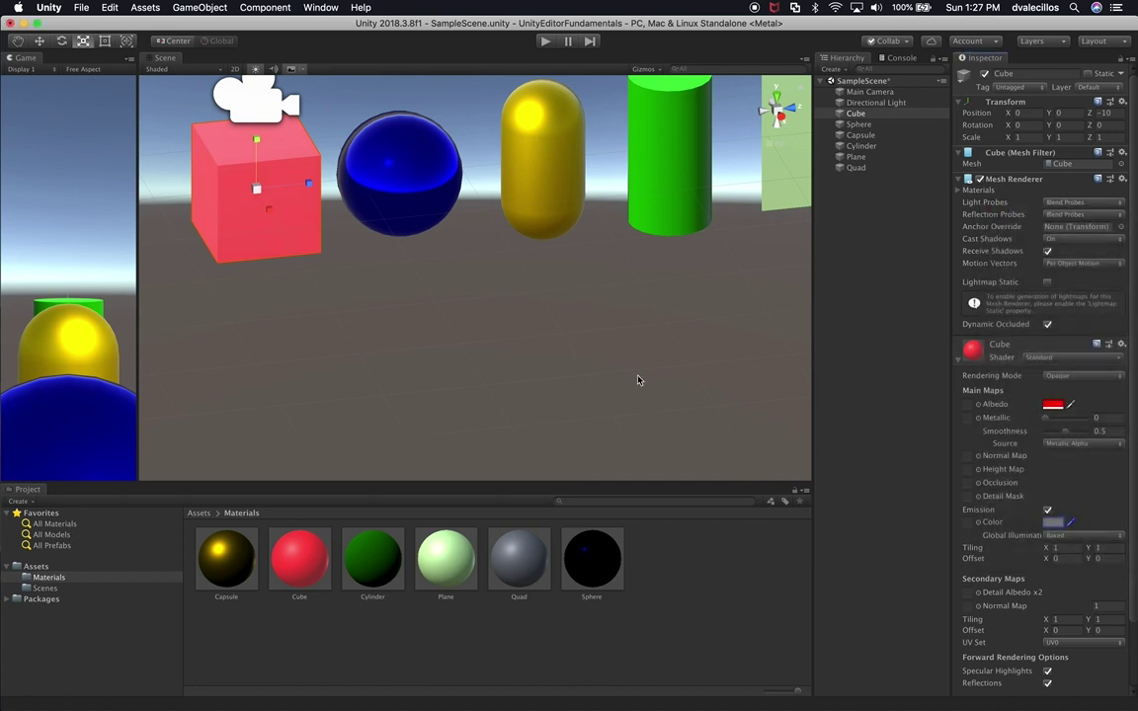
Step: Enable emission on the Plane's light green material and set its emission colour to grey 3F3F3F
{"action": "left_click", "coordinate": [591, 331]}
{"action": "left_click_drag", "start_coordinate": [442, 287], "coordinate": [315, 309], "text": "alt"}
{"action": "left_click_drag", "start_coordinate": [470, 239], "coordinate": [344, 249], "text": "alt+super"}
{"action": "left_click_drag", "start_coordinate": [494, 208], "coordinate": [336, 208], "text": "alt"}
{"action": "left_click", "coordinate": [567, 228]}
{"action": "left_click_drag", "start_coordinate": [648, 159], "coordinate": [640, 185], "text": "alt+super"}
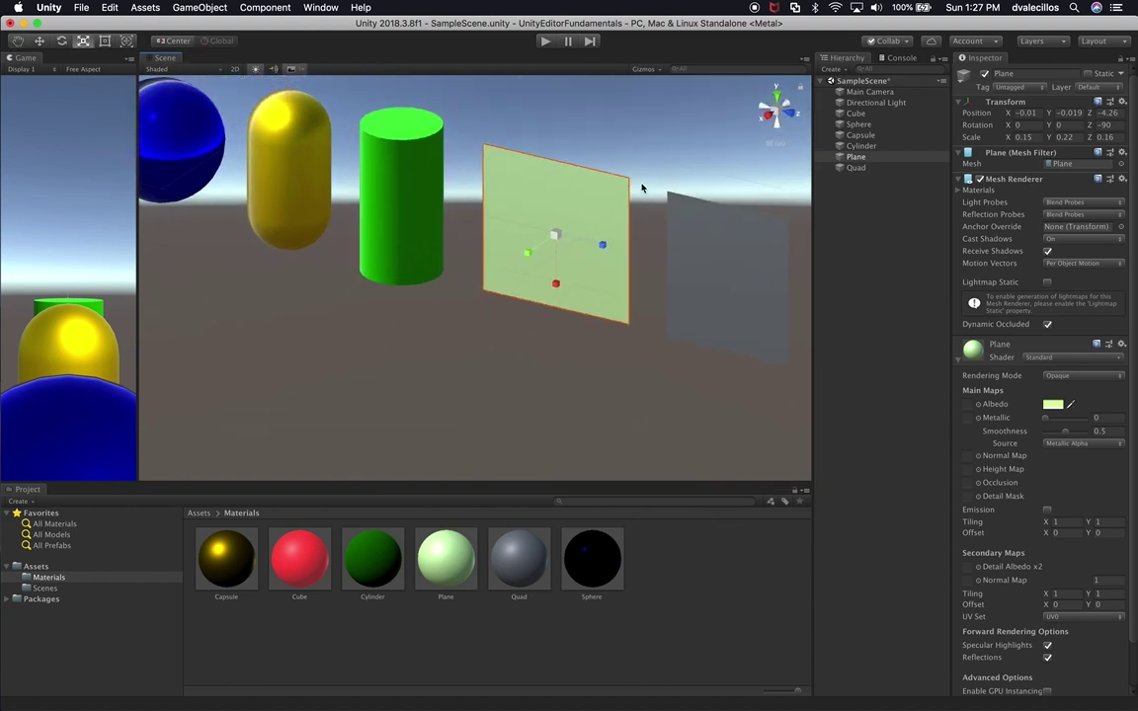
{"action": "scroll", "coordinate": [1074, 534], "scroll_direction": "down", "scroll_amount": 2}
{"action": "left_click", "coordinate": [1048, 462]}
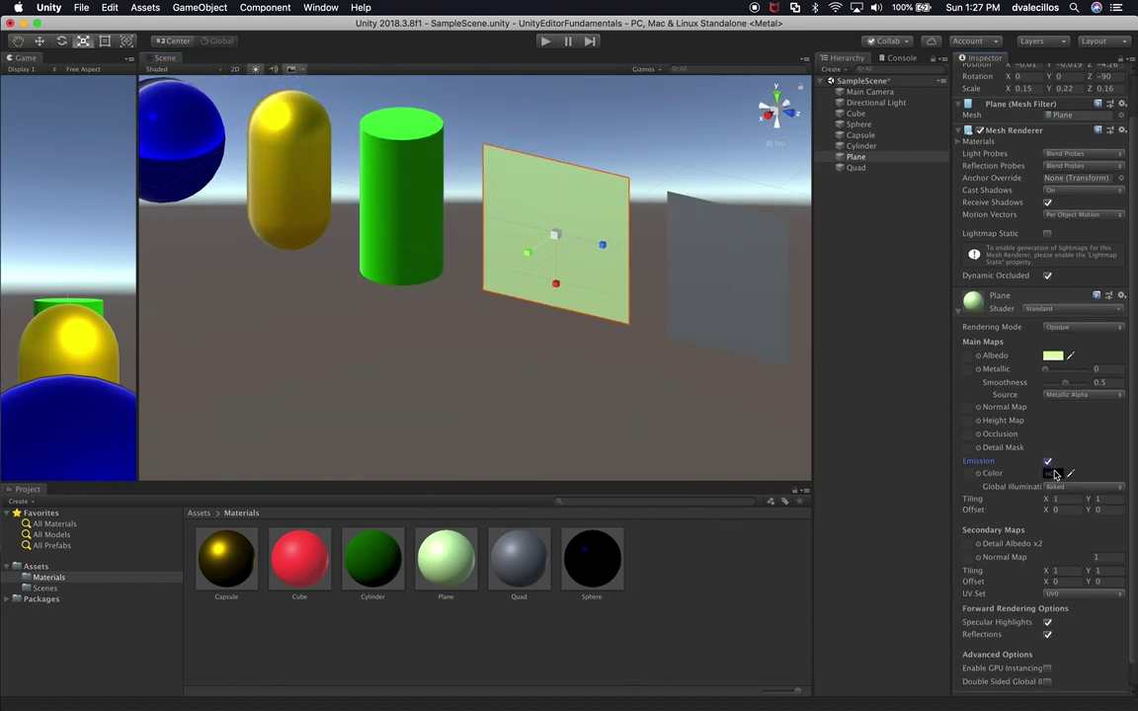
{"action": "left_click", "coordinate": [1055, 474]}
{"action": "left_click_drag", "start_coordinate": [1052, 301], "coordinate": [1008, 340]}
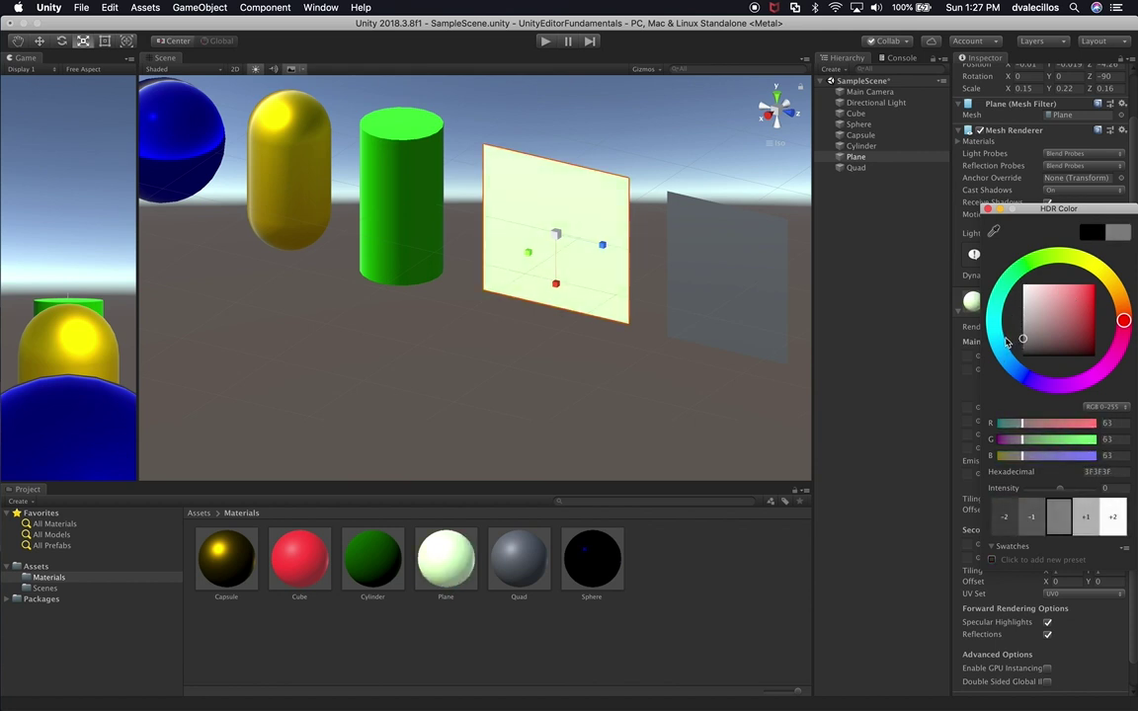
{"action": "key", "text": "Return"}
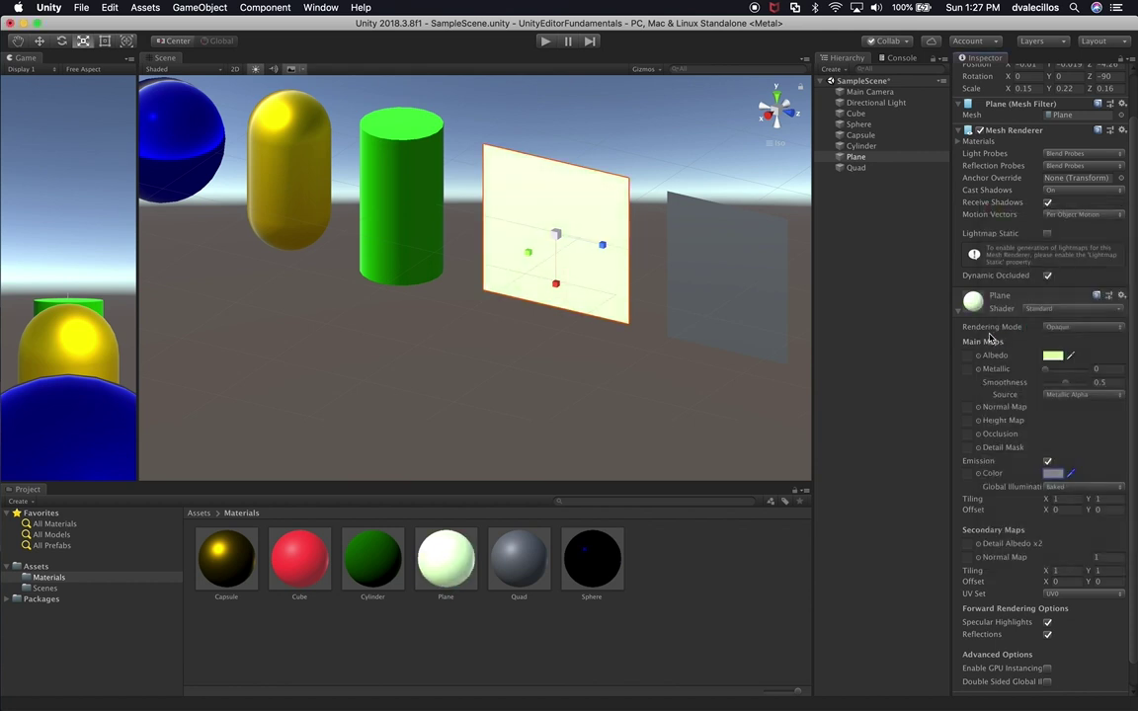
{"action": "left_click_drag", "start_coordinate": [498, 413], "coordinate": [705, 420], "text": "alt"}
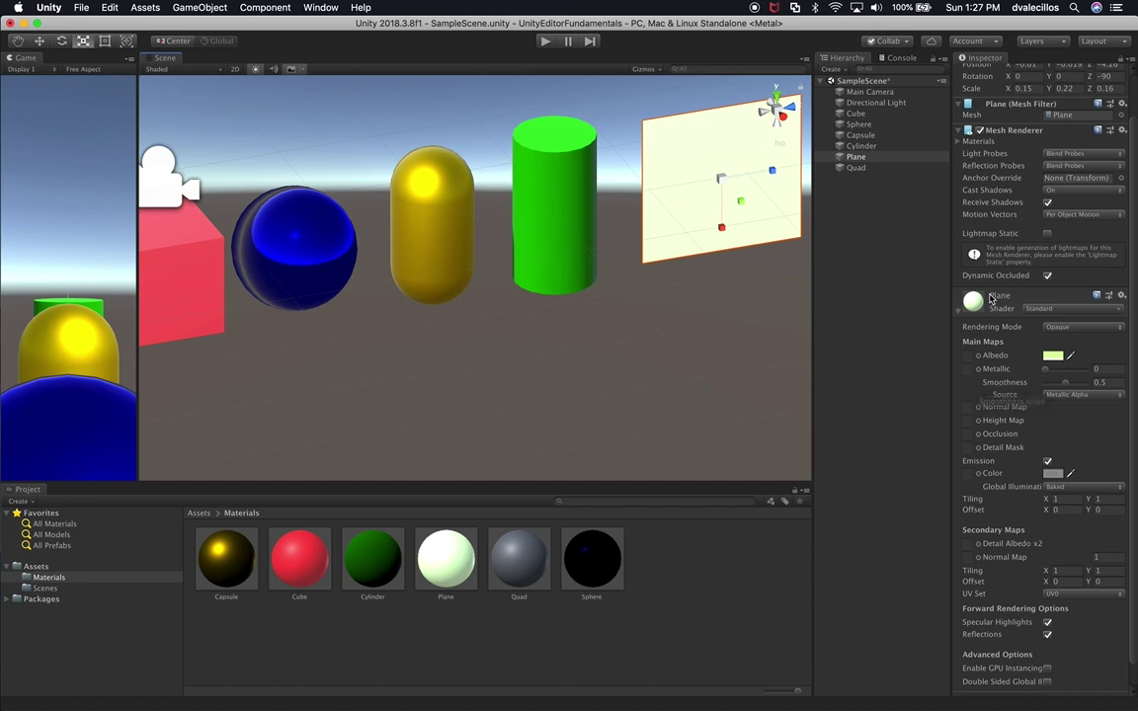
Step: Try Realtime global illumination for the Plane's emission, return it to Baked, and toggle the emission off and on again
{"action": "left_click", "coordinate": [1062, 487]}
{"action": "left_click", "coordinate": [1072, 477]}
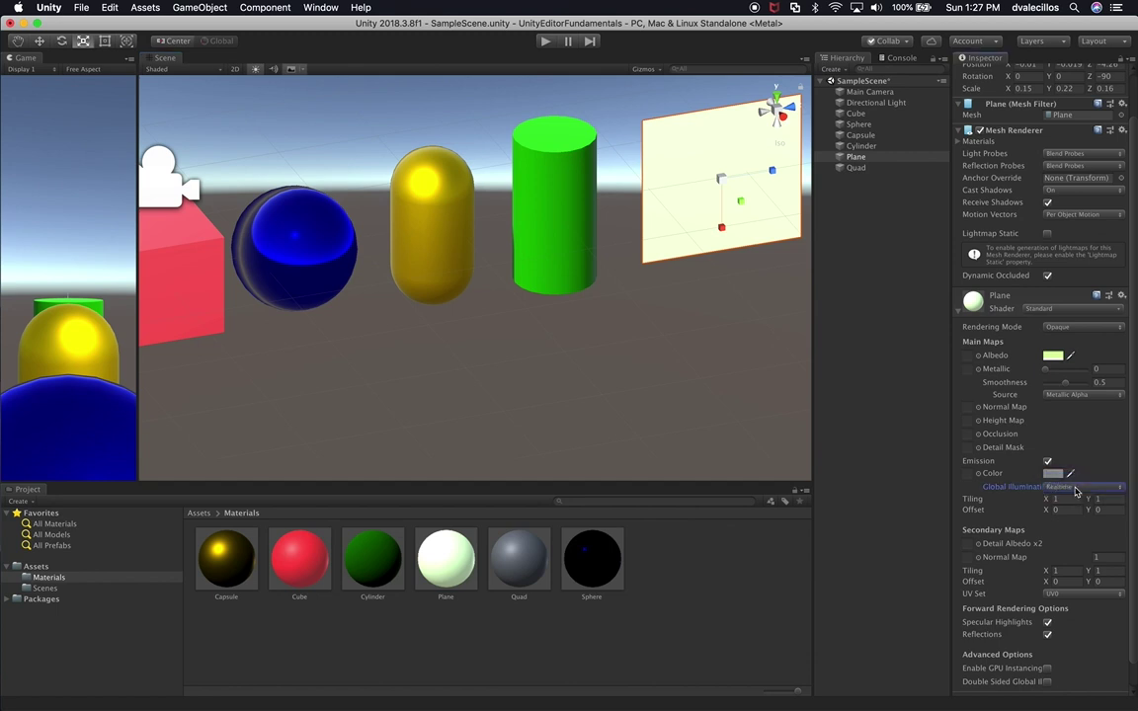
{"action": "left_click", "coordinate": [1076, 488]}
{"action": "left_click", "coordinate": [1074, 499]}
{"action": "left_click", "coordinate": [1060, 488]}
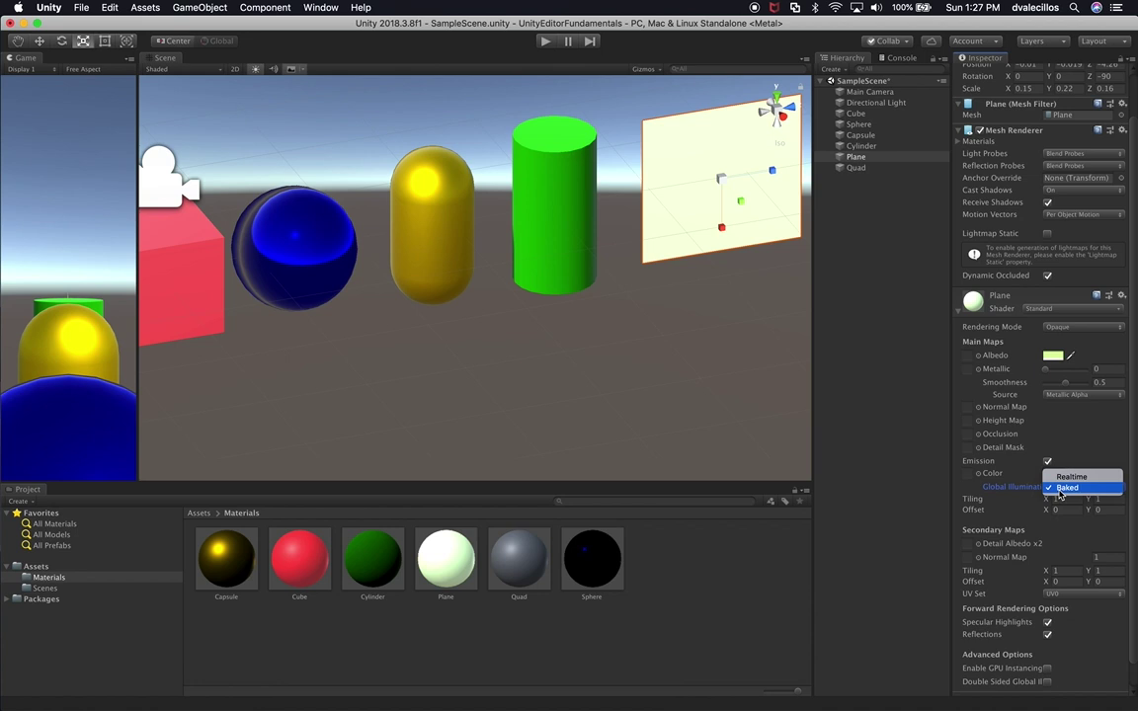
{"action": "left_click", "coordinate": [1059, 489]}
{"action": "left_click", "coordinate": [1048, 462]}
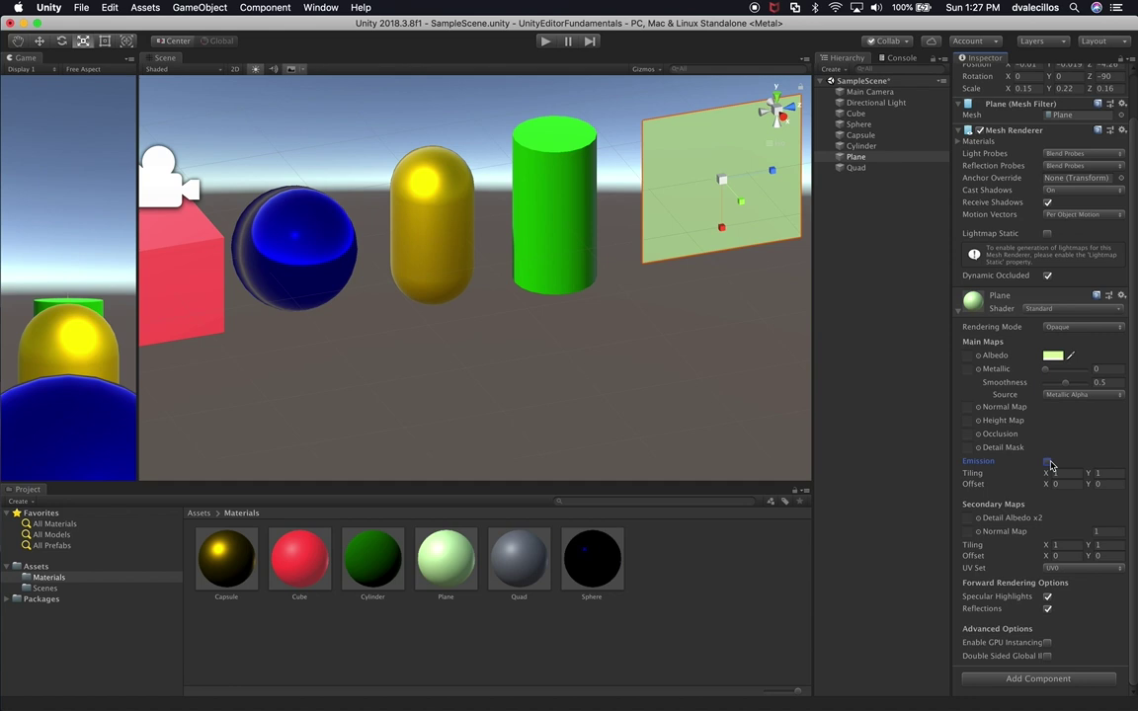
{"action": "left_click", "coordinate": [1048, 461]}
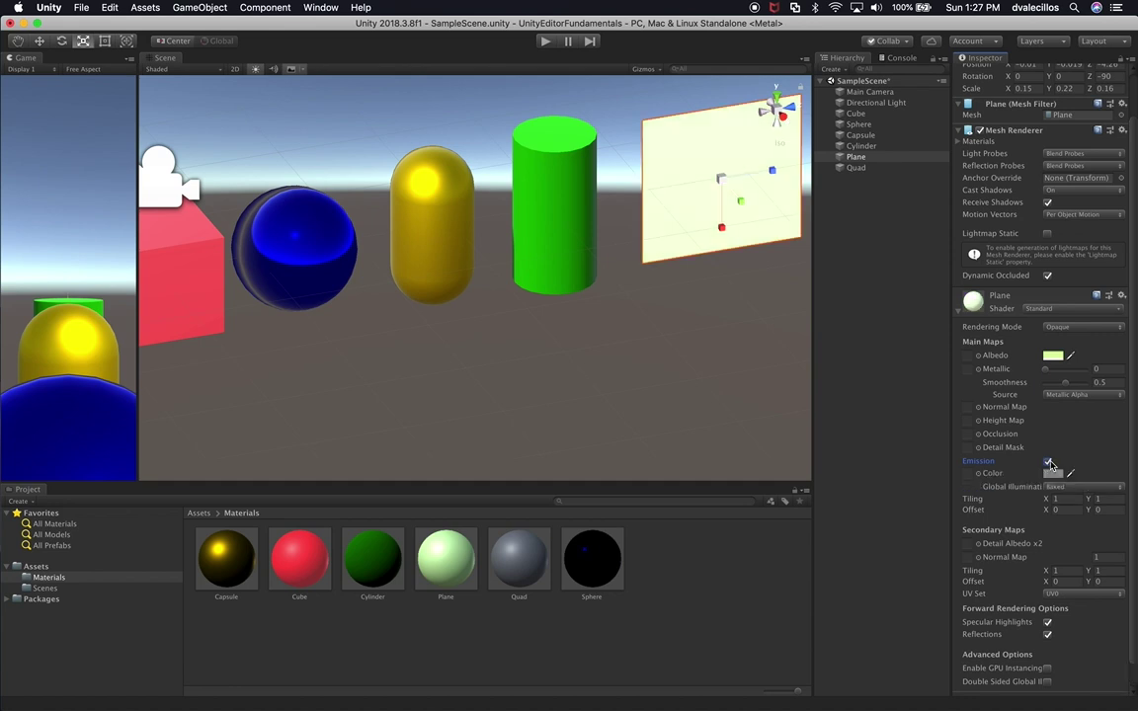
Step: Turn specular highlights off on the Capsule's material, view the capsule up close and turn them back on
{"action": "left_click", "coordinate": [418, 213]}
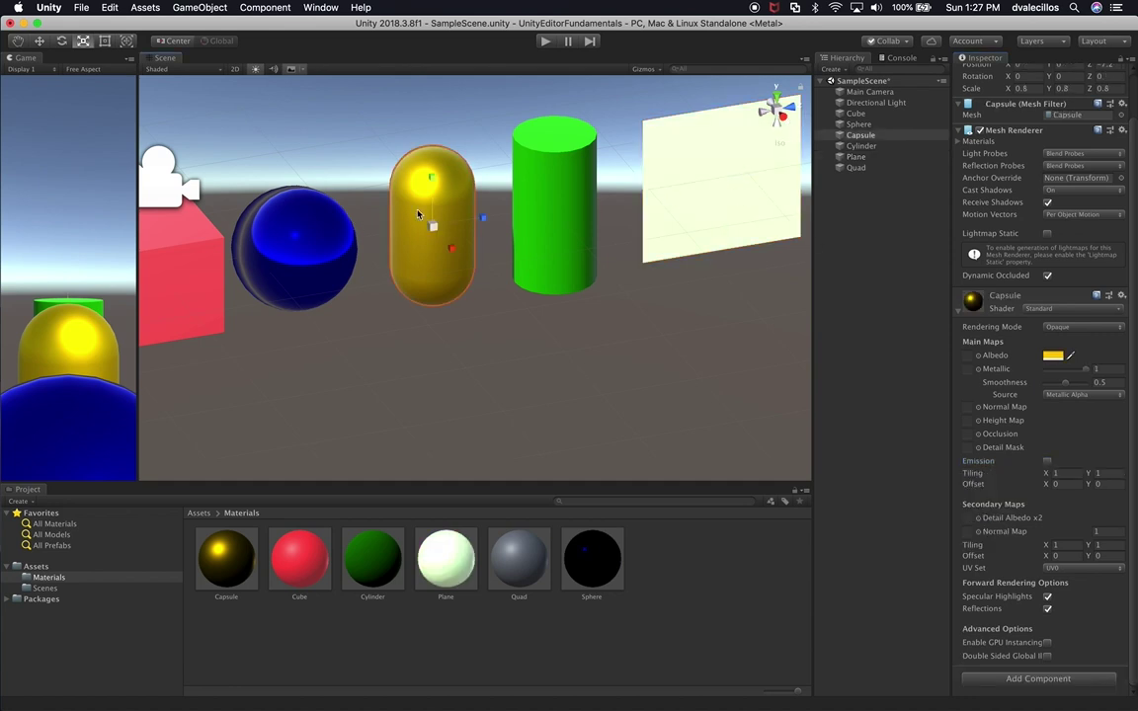
{"action": "left_click", "coordinate": [1047, 597]}
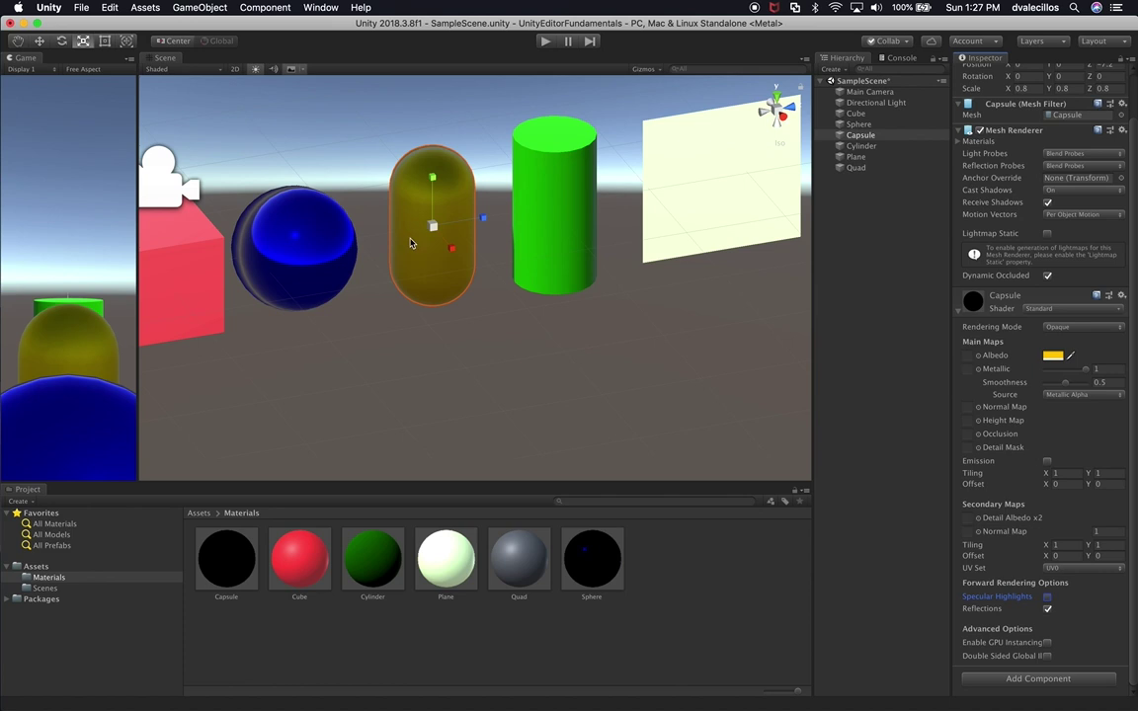
{"action": "key", "text": "f"}
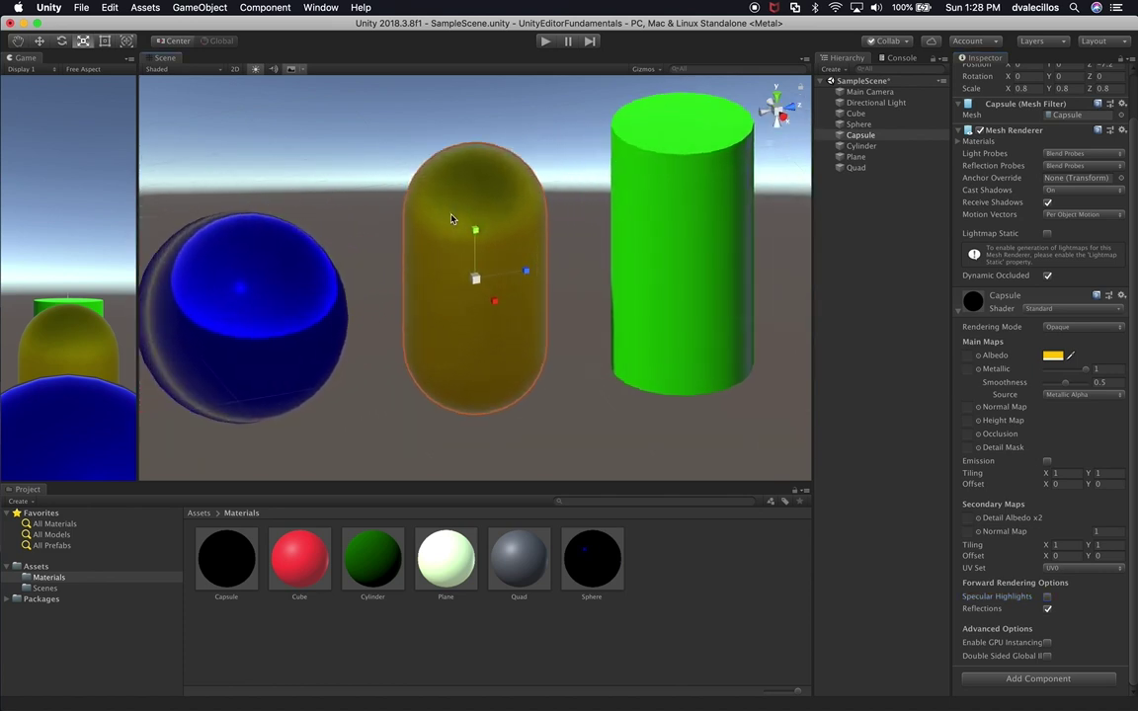
{"action": "left_click", "coordinate": [1047, 597]}
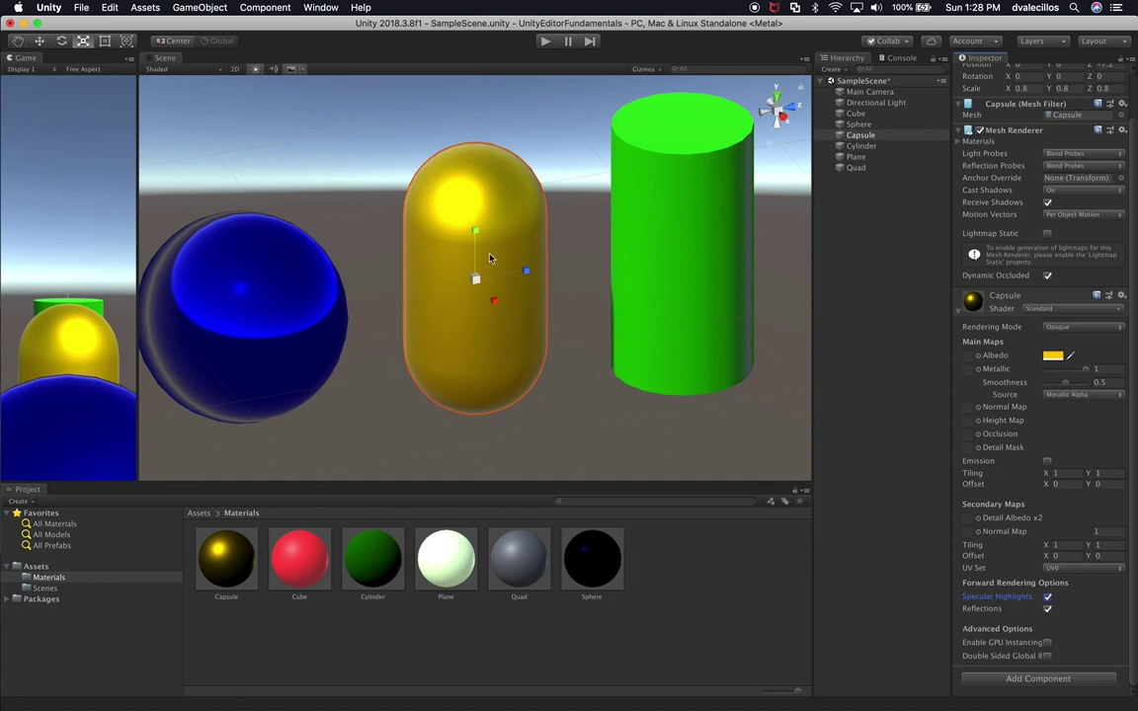
Step: Toggle reflections off and on for the Capsule's material to compare its look, leaving them enabled
{"action": "left_click", "coordinate": [1047, 608]}
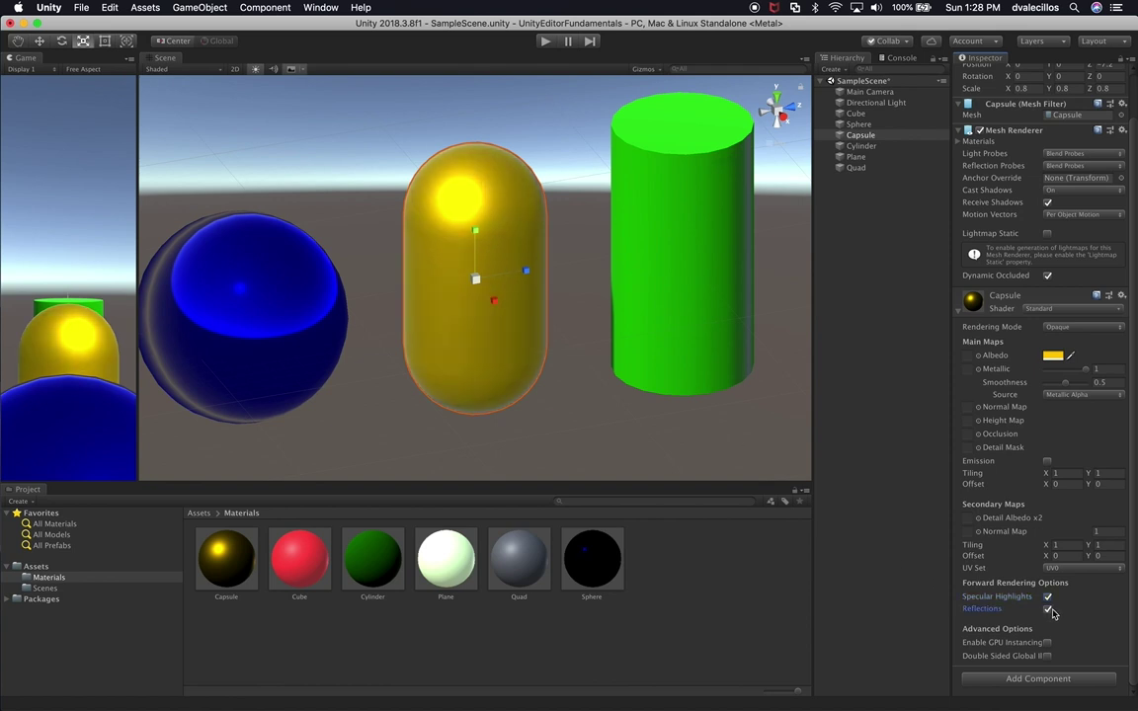
{"action": "left_click", "coordinate": [1049, 610]}
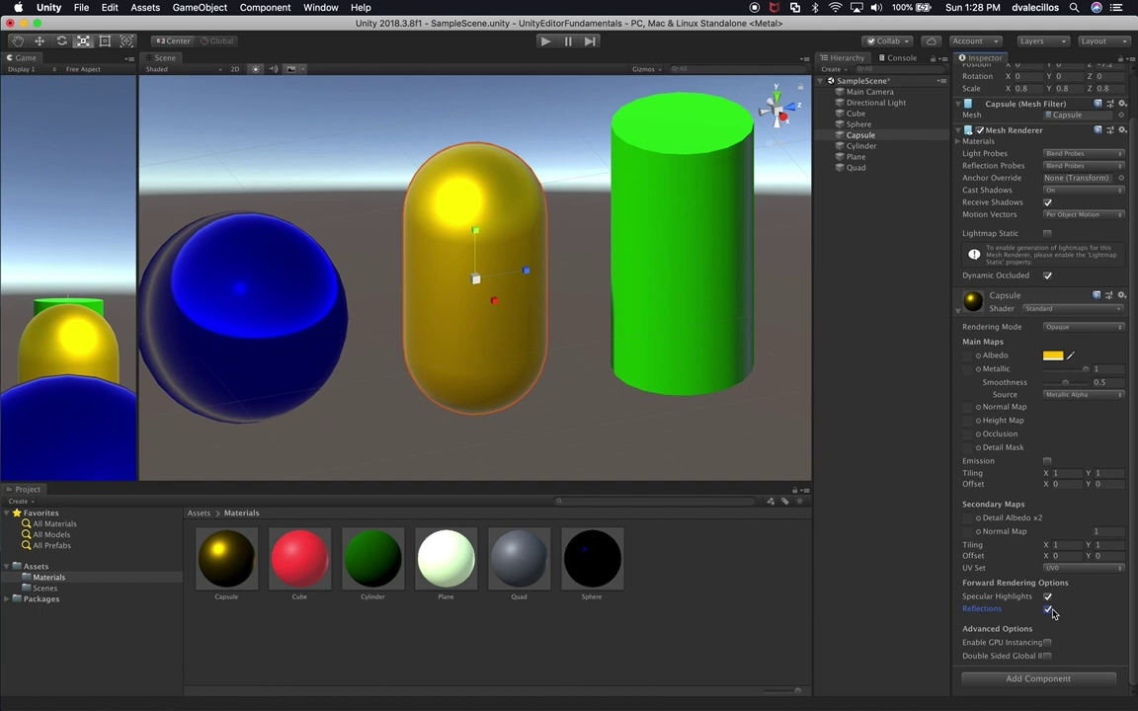
{"action": "left_click", "coordinate": [1048, 610]}
{"action": "left_click", "coordinate": [1048, 610]}
Step: Reset the emission colour of the Plane's material to black and turn its emission off
{"action": "scroll", "coordinate": [726, 368], "scroll_direction": "down", "scroll_amount": 5}
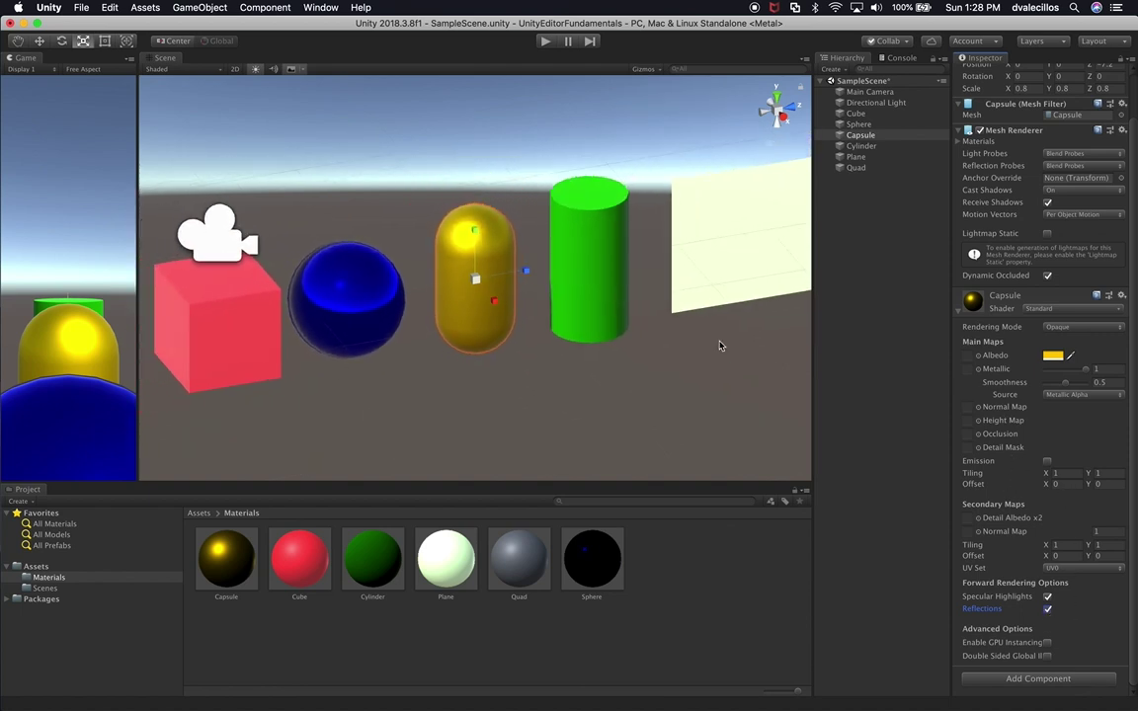
{"action": "mouse_move", "coordinate": [511, 343]}
{"action": "left_mouse_down", "text": "alt"}
{"action": "mouse_move", "coordinate": [614, 307]}
{"action": "mouse_move", "coordinate": [515, 325]}
{"action": "mouse_move", "coordinate": [515, 338]}
{"action": "left_mouse_up", "text": "alt"}
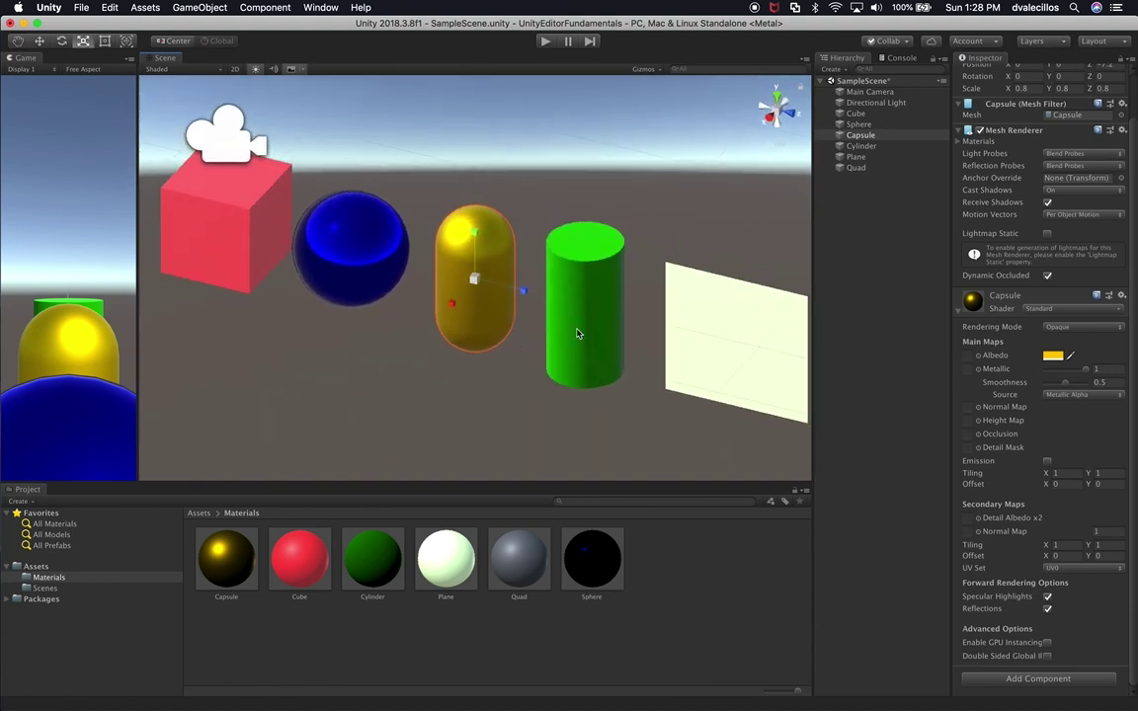
{"action": "middle_click_drag", "start_coordinate": [668, 385], "coordinate": [618, 374]}
{"action": "left_click", "coordinate": [658, 354]}
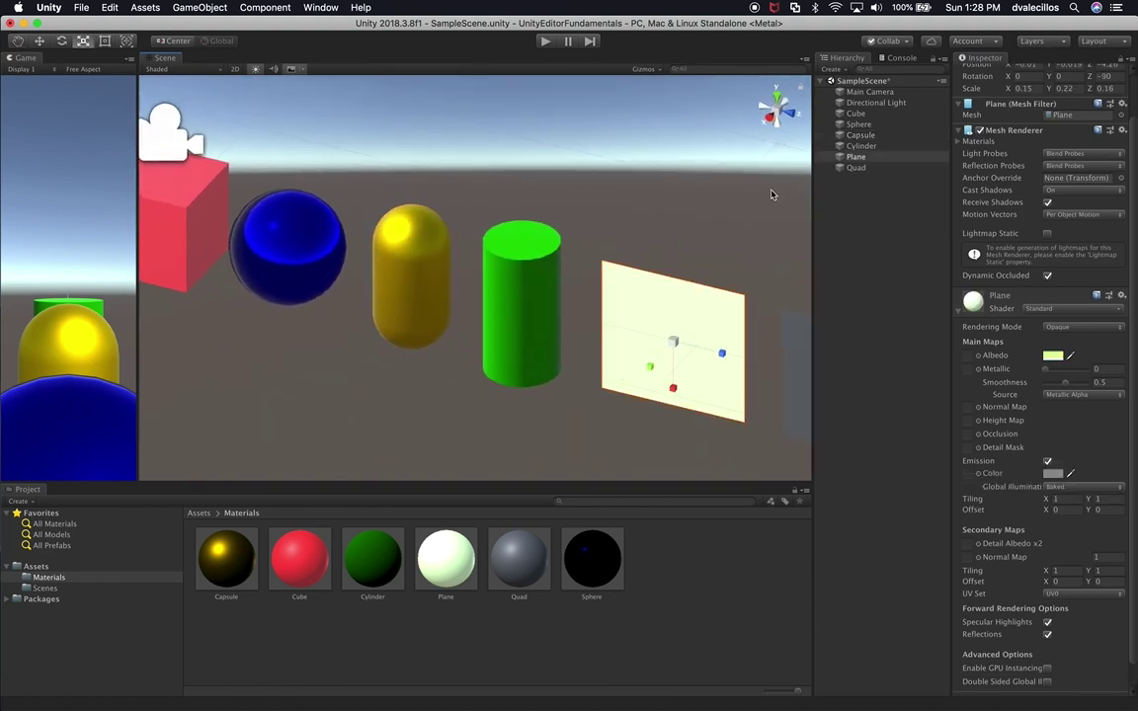
{"action": "left_click", "coordinate": [1053, 355]}
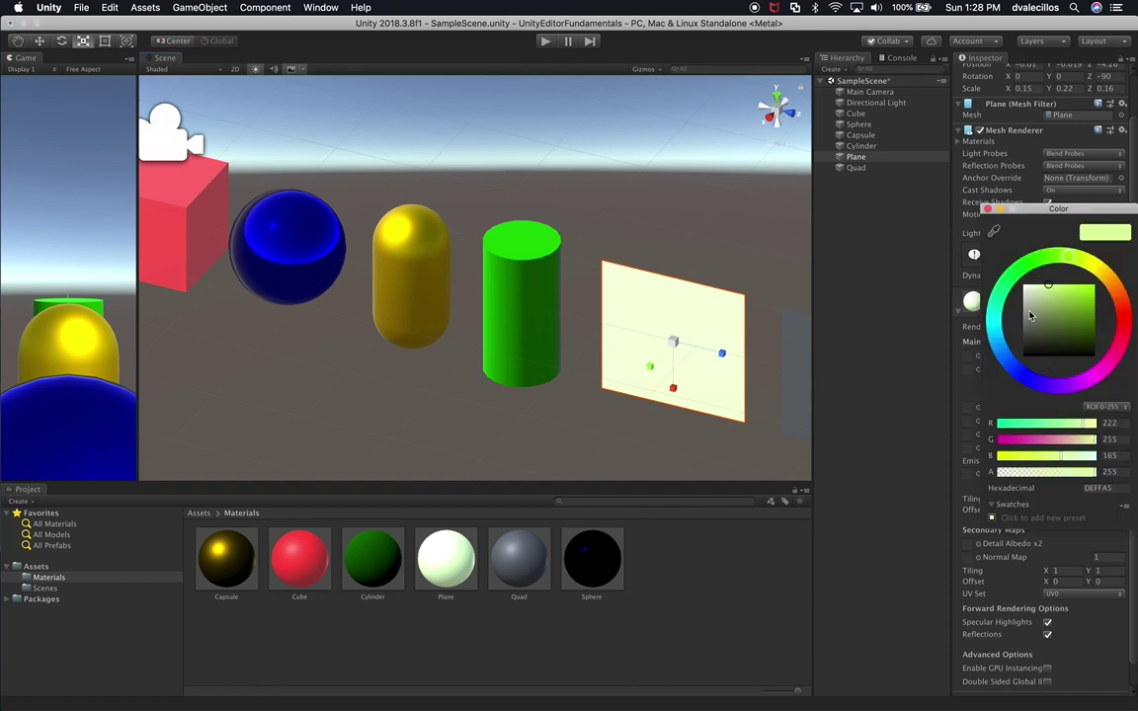
{"action": "left_click", "coordinate": [842, 457]}
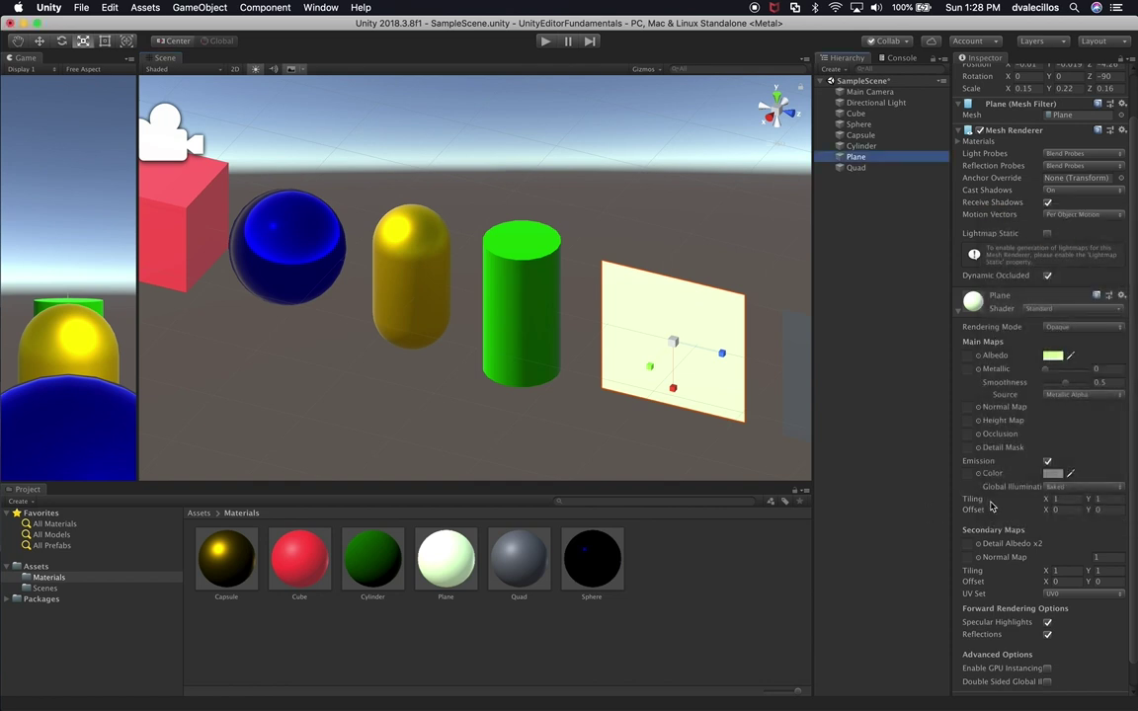
{"action": "left_click", "coordinate": [1052, 473]}
{"action": "left_click_drag", "start_coordinate": [1035, 336], "coordinate": [1019, 357]}
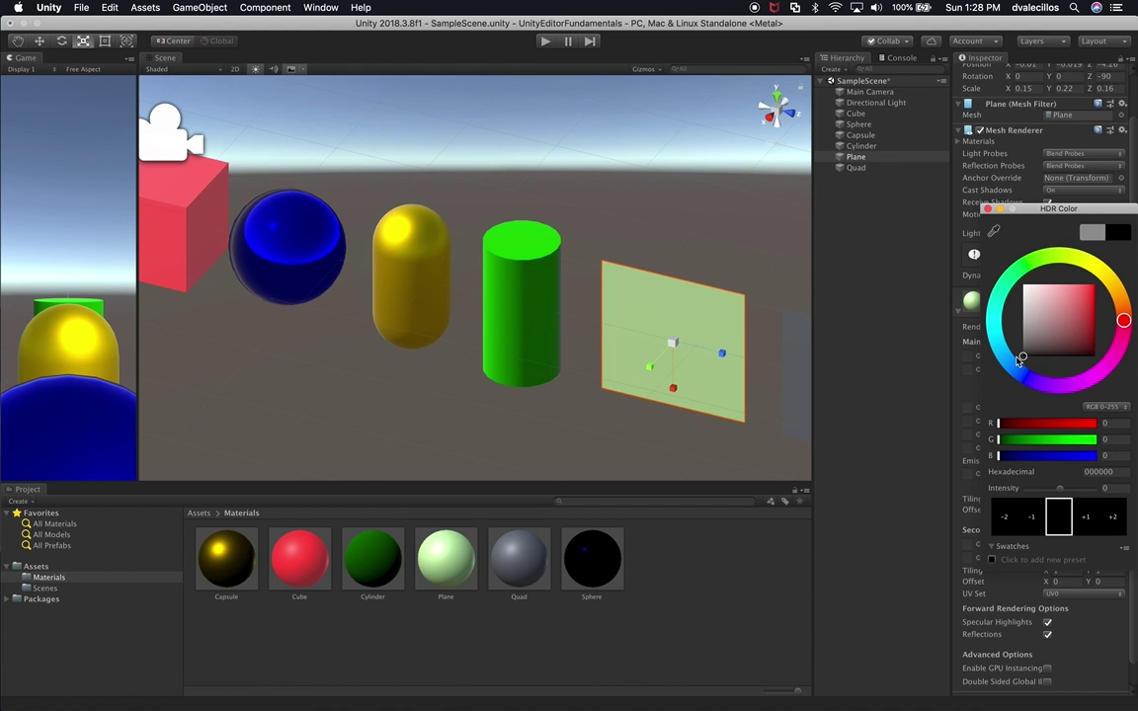
{"action": "key", "text": "Escape"}
{"action": "left_click", "coordinate": [1049, 462]}
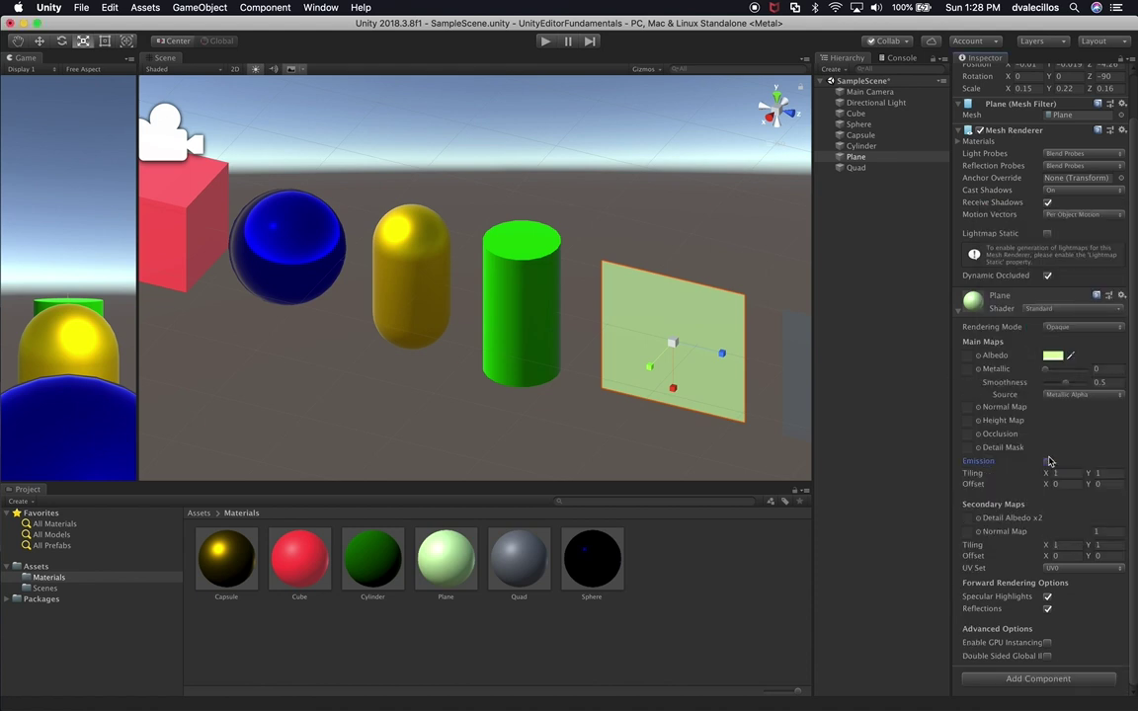
{"action": "left_click", "coordinate": [529, 427]}
{"action": "left_click_drag", "start_coordinate": [528, 426], "coordinate": [673, 359], "text": "alt"}
{"action": "middle_click_drag", "start_coordinate": [600, 367], "coordinate": [555, 364]}
{"action": "left_click_drag", "start_coordinate": [555, 364], "coordinate": [640, 339], "text": "alt"}
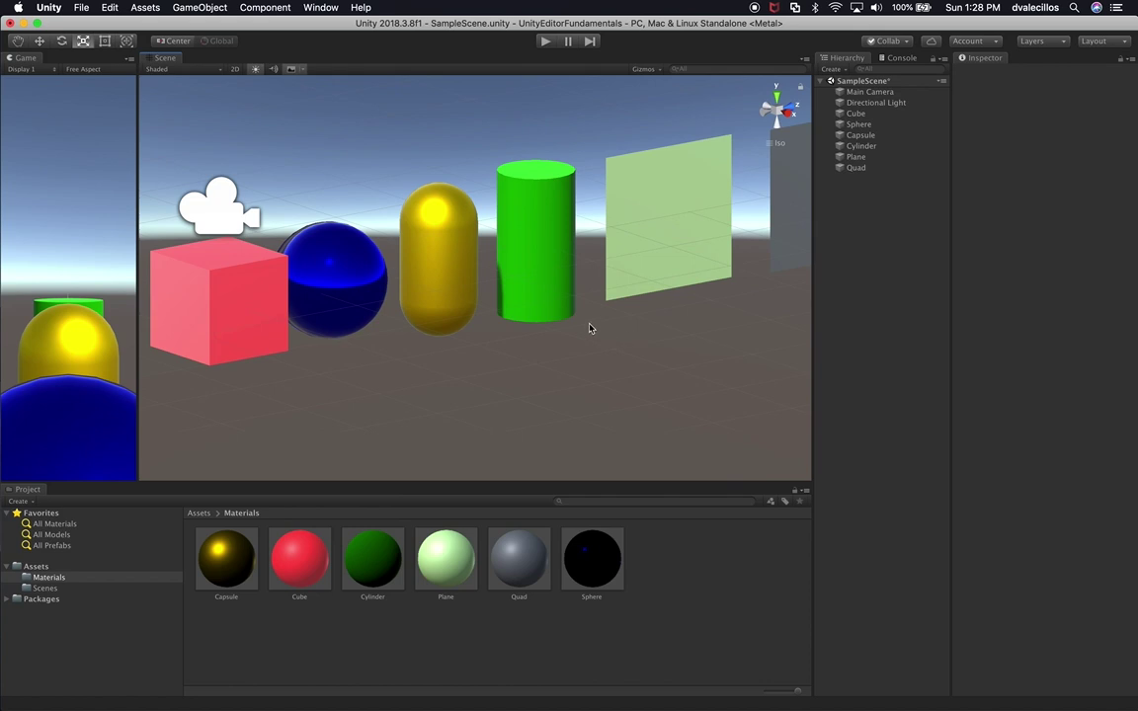